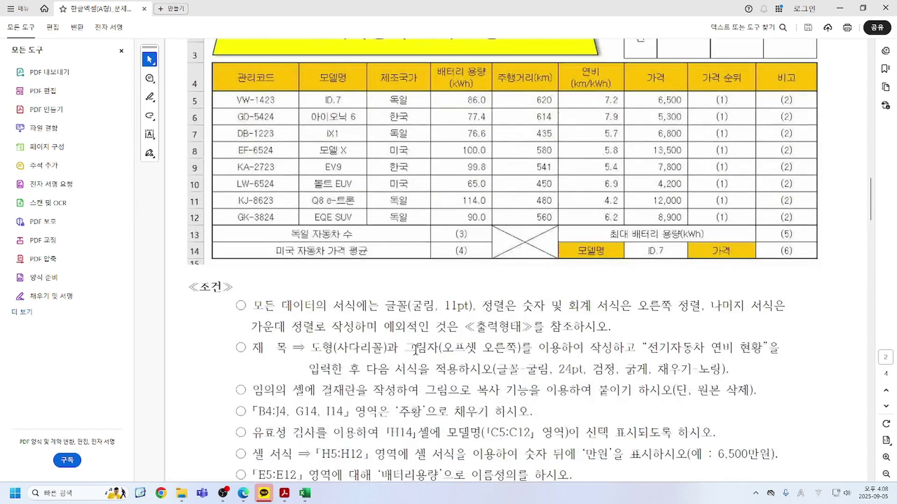
Consult the 제2작업 filter and formatting instructions in the PDF and switch to the 한글엑셀(A형) answer workbook in Excel.
scroll(416, 350, "down", 8)
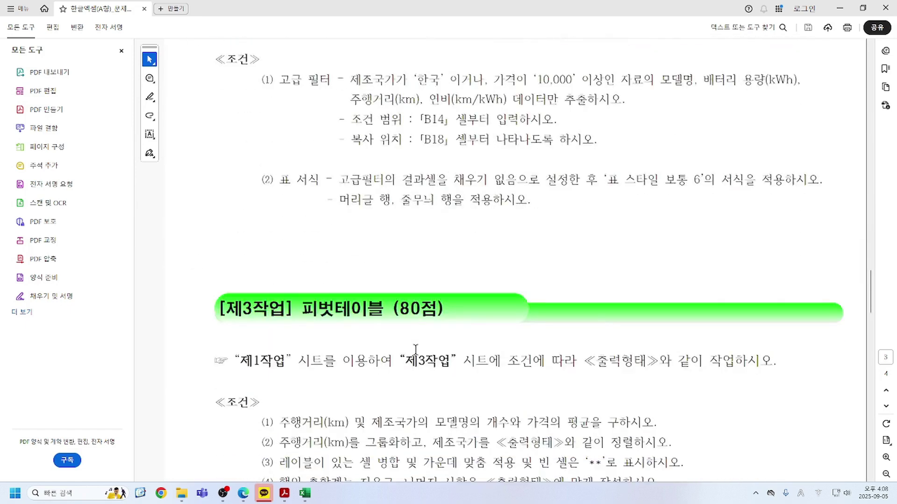
scroll(414, 350, "up", 8)
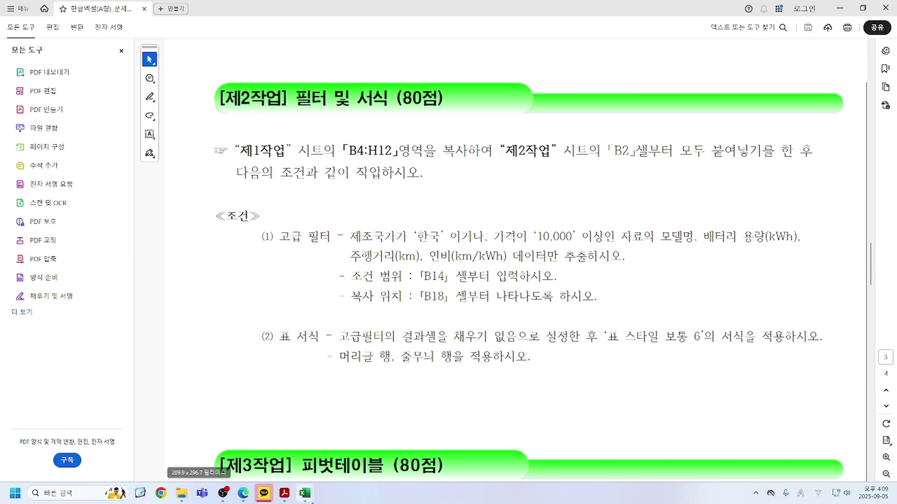
mouse_move(311, 502)
left_click(248, 413)
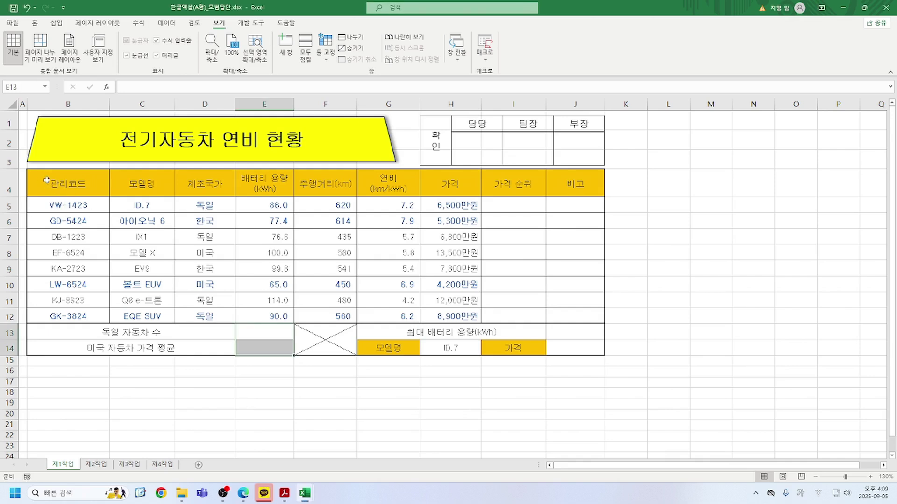
Copy range B4:H12 from the 제1작업 sheet and paste it at cell B2 of the 제2작업 sheet.
left_click_drag(50, 178, 443, 312)
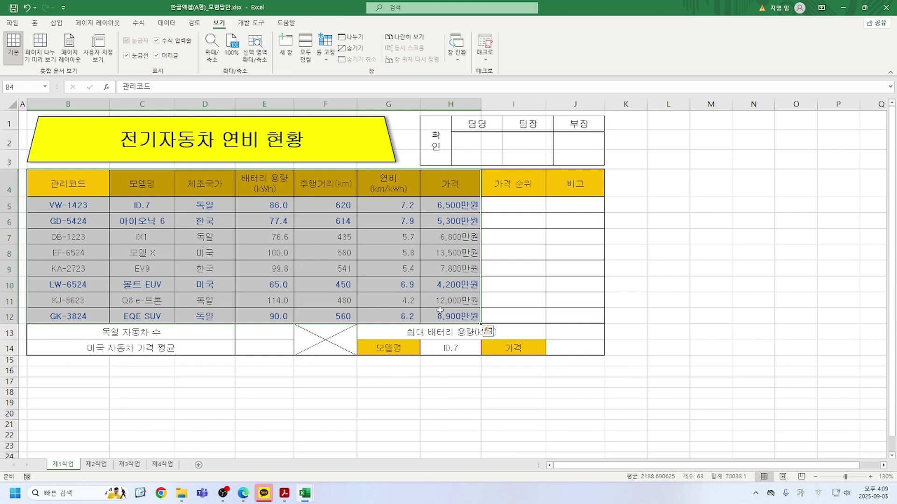
key("ctrl+c")
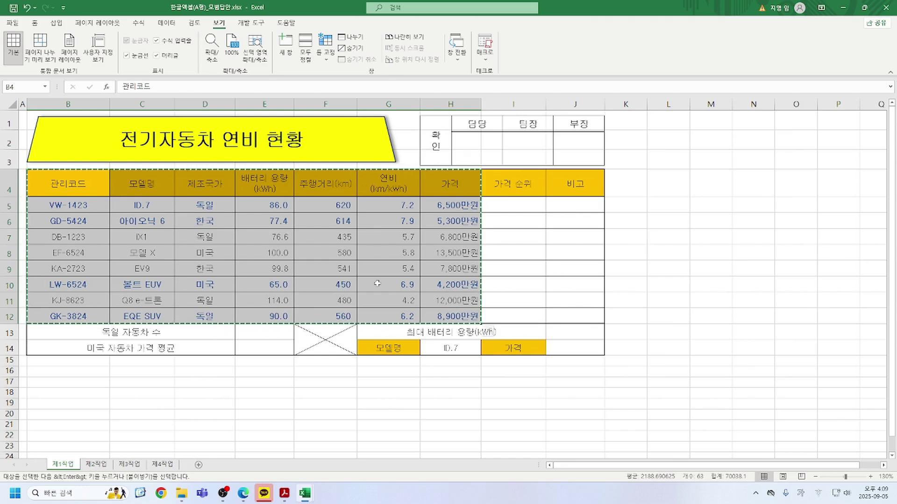
left_click(96, 464)
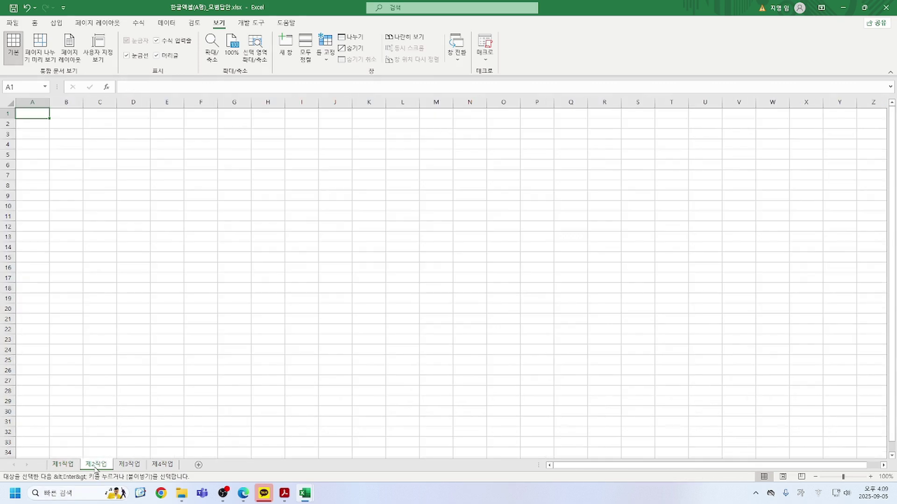
left_click(60, 125)
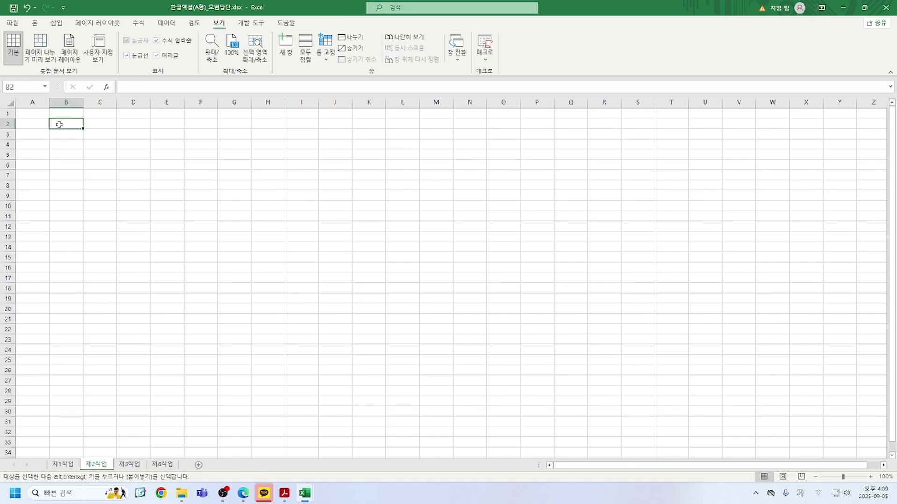
key("ctrl+v")
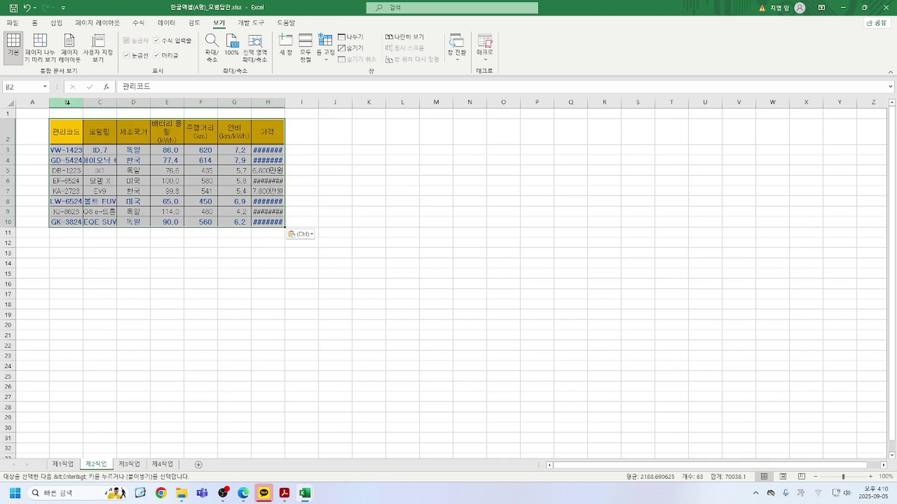
Fit columns B through H of the 제2작업 sheet to their contents and widen them all to one equal width.
left_click_drag(67, 103, 277, 101)
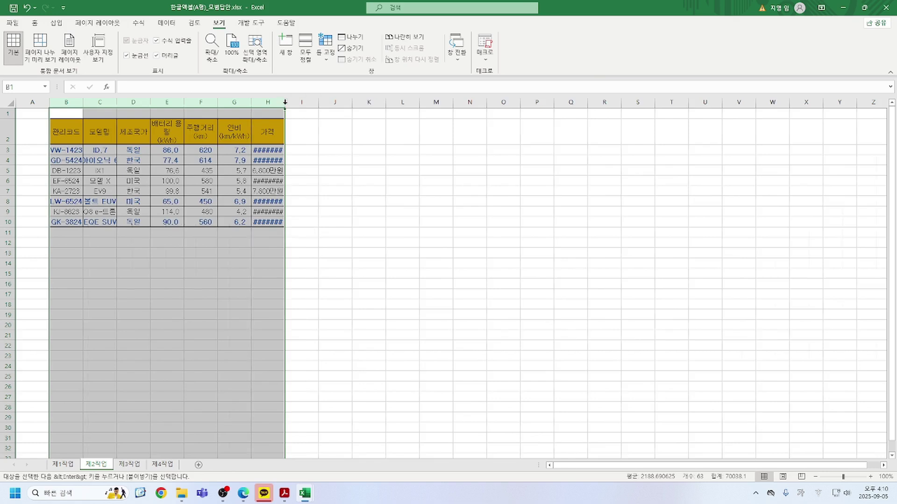
double_click(285, 104)
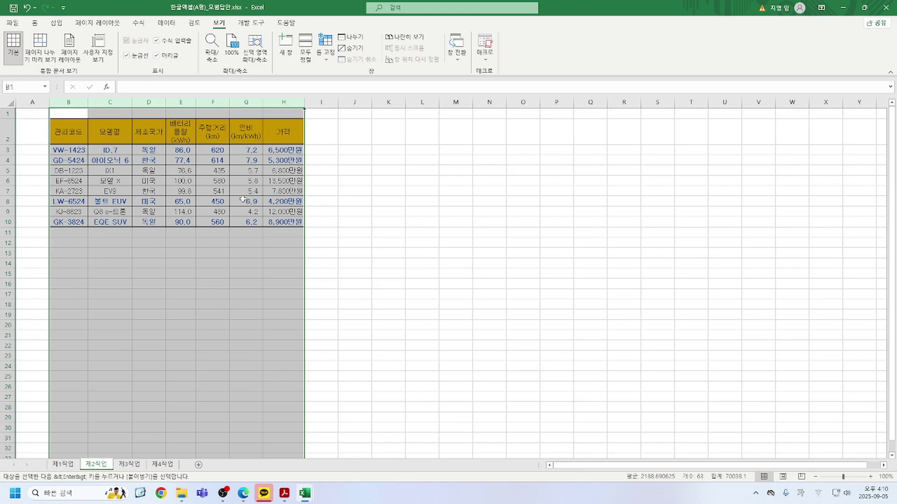
left_click_drag(196, 102, 249, 100)
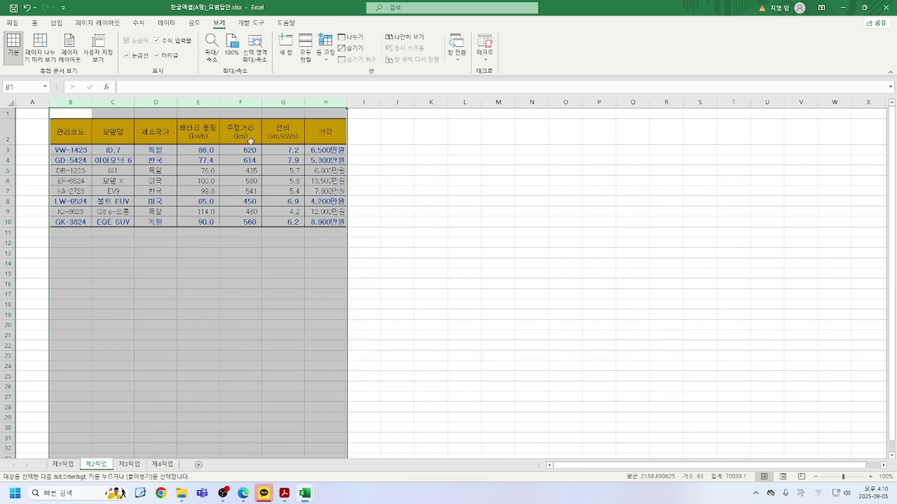
left_click(218, 104)
left_click(162, 375)
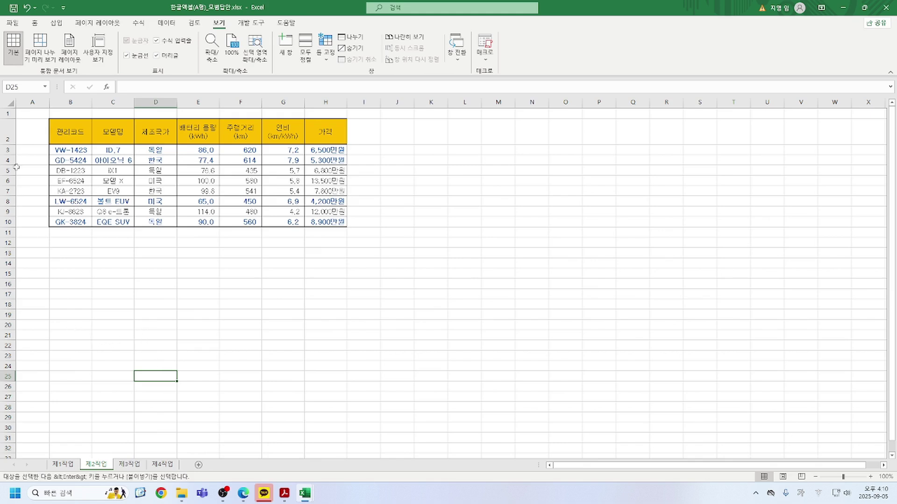
Set the width of column A on the 제2작업 sheet to 1.
left_click(32, 102)
right_click(32, 102)
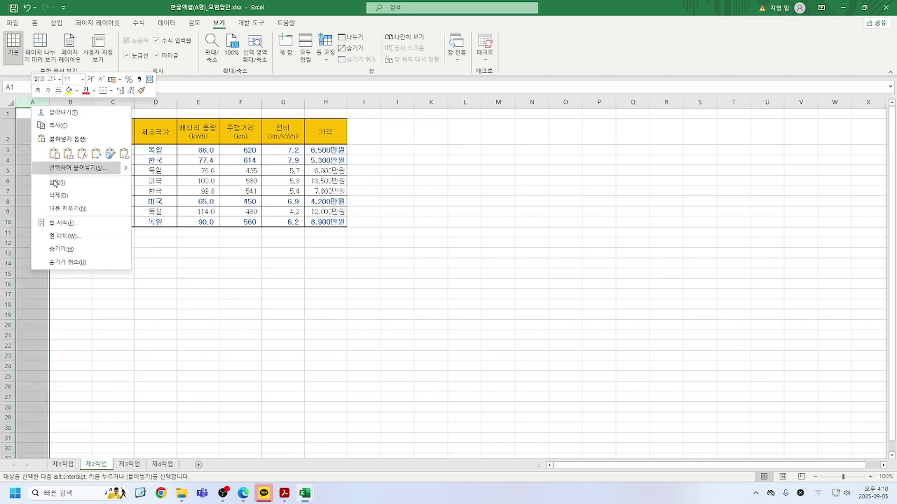
left_click(92, 238)
type("1")
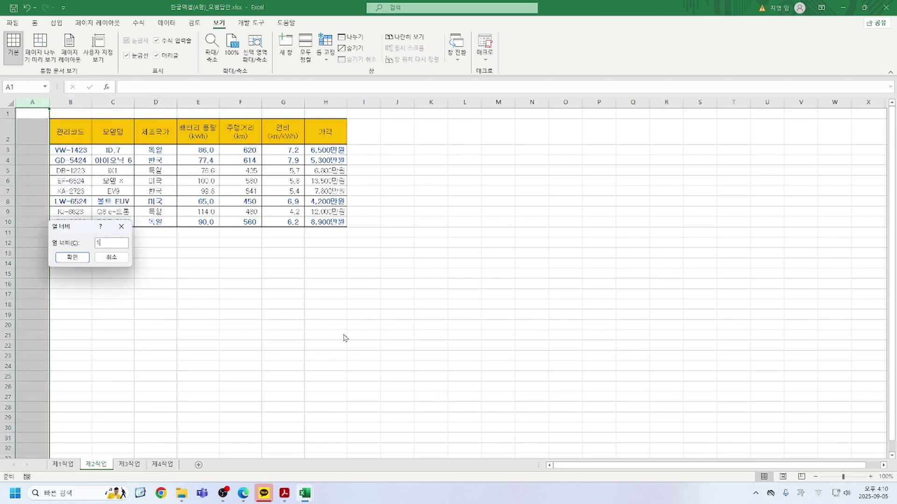
key("Return")
scroll(280, 316, "up", 3)
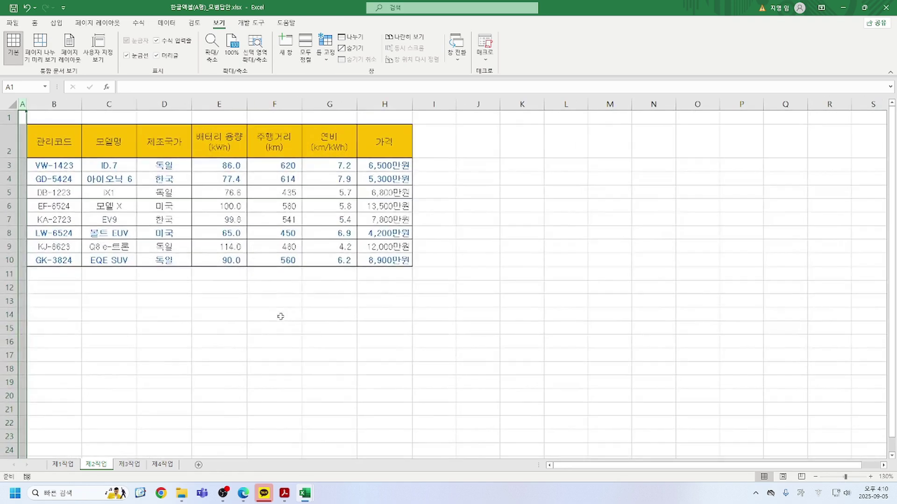
Read the advanced filter conditions for 제2작업 in the PDF and return to the A형 workbook in Excel.
left_click(285, 495)
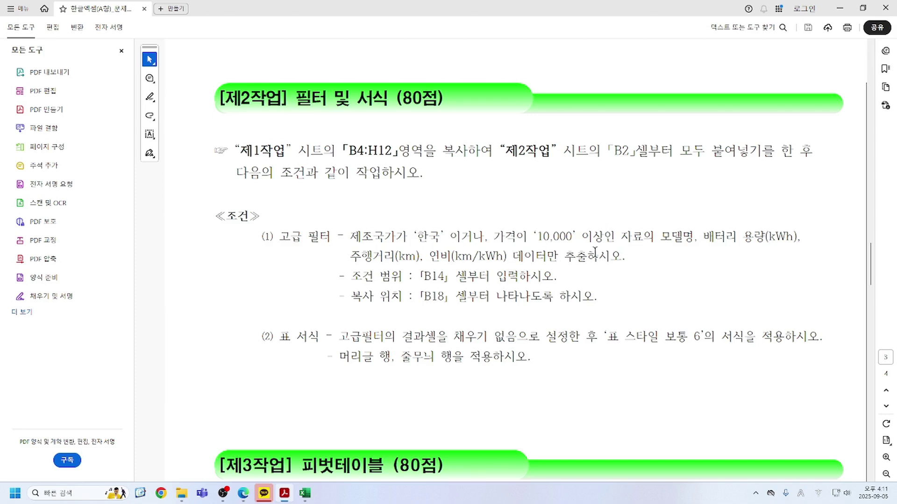
mouse_move(304, 493)
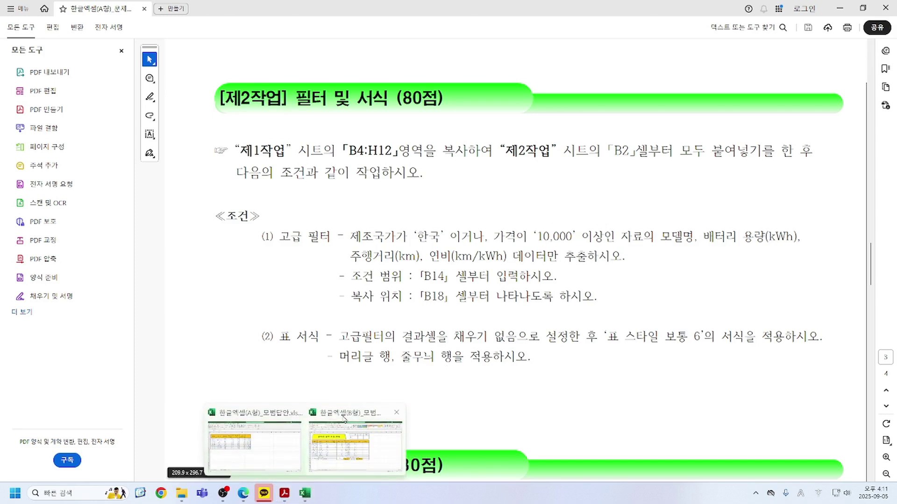
left_click(253, 411)
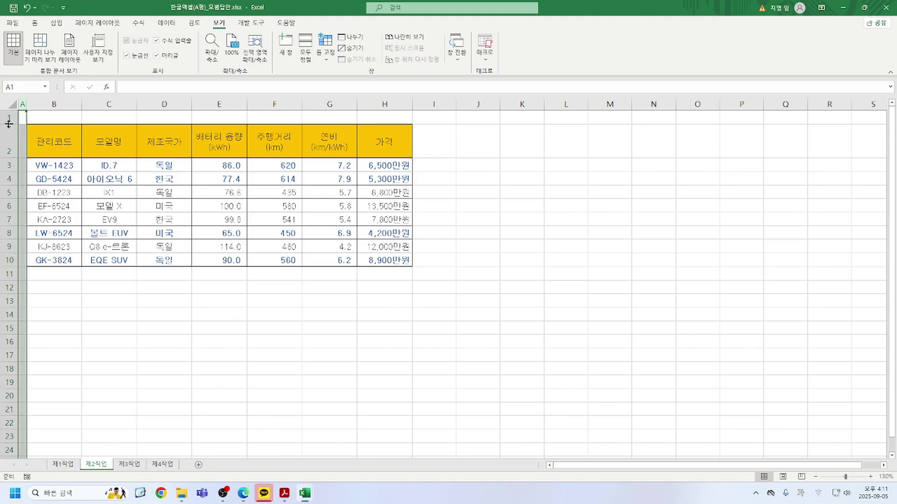
Delete rows 1 through 11, containing the pasted table, from the 제2작업 sheet.
mouse_move(9, 118)
left_mouse_down()
mouse_move(9, 285)
mouse_move(9, 274)
left_mouse_up()
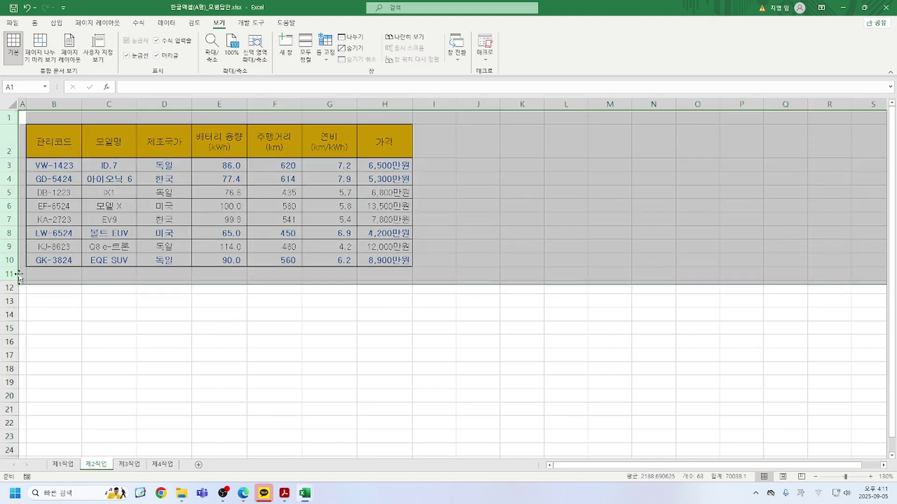
right_click(9, 179)
left_click(46, 267)
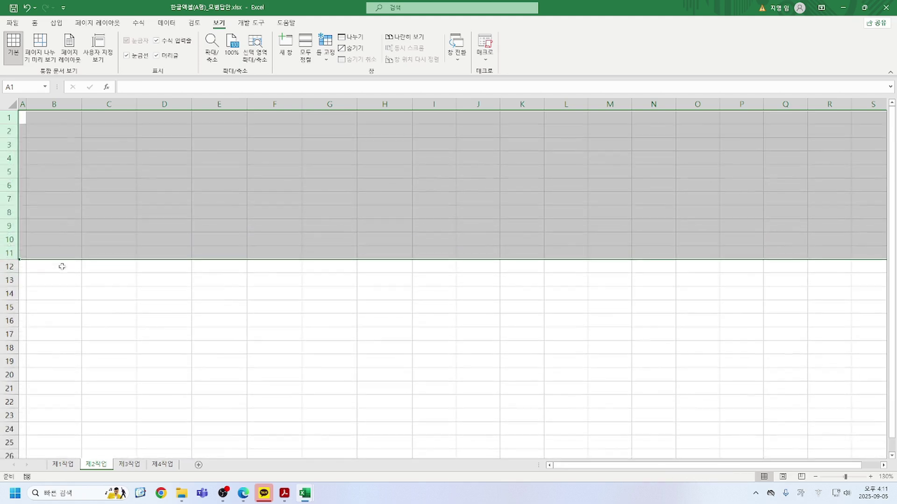
Copy B4:H12 from the 제1작업 sheet again and paste it into the emptied 제2작업 sheet at B2.
left_click(62, 465)
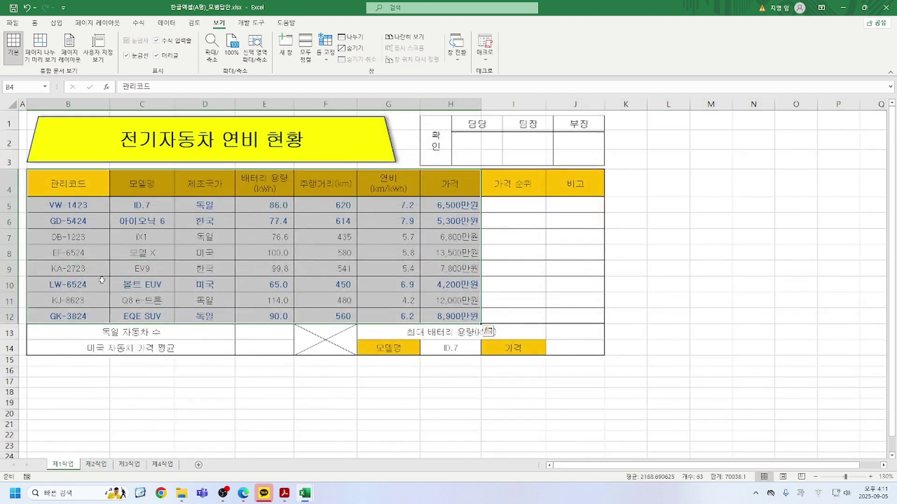
key("ctrl+c")
left_click(96, 464)
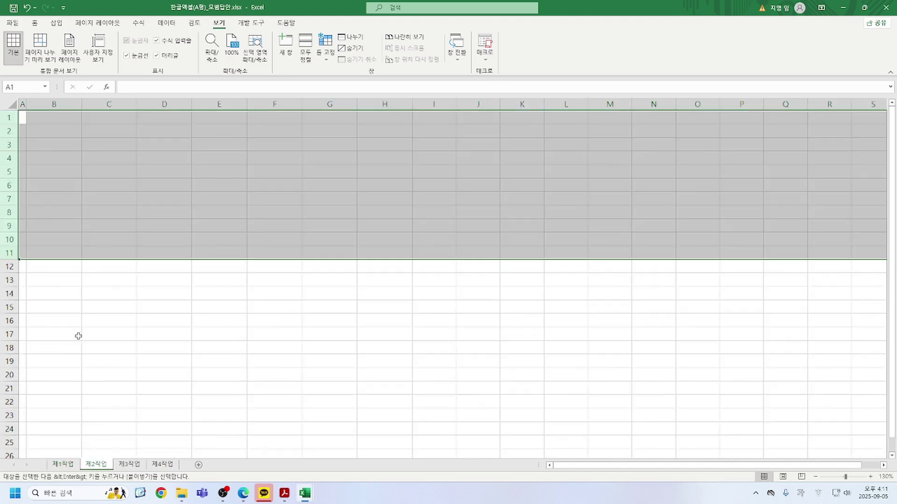
left_click(49, 133)
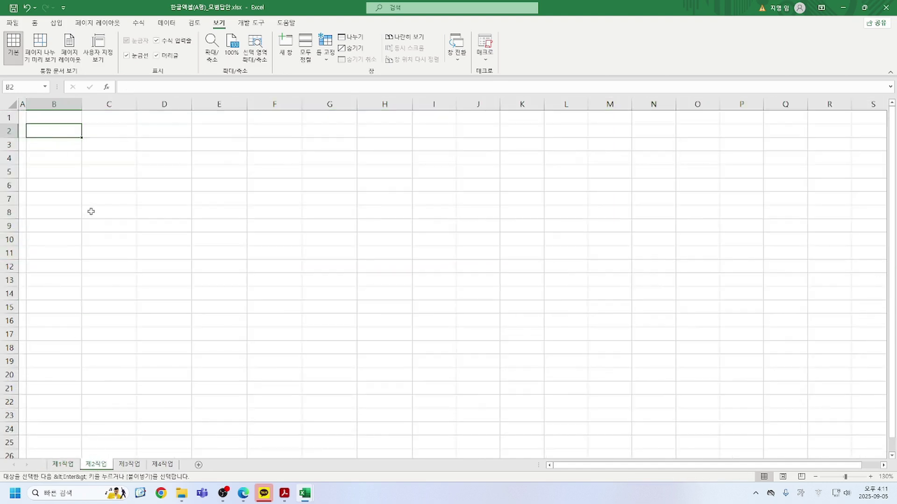
key("ctrl+v")
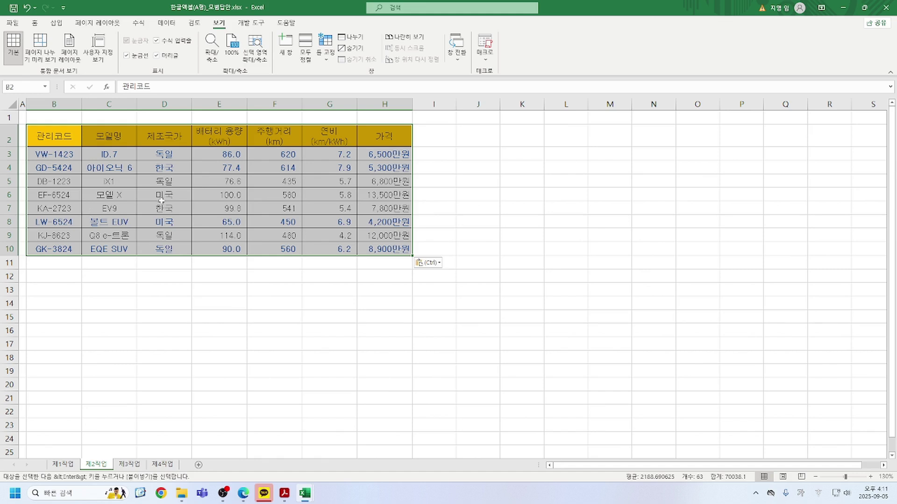
left_click(151, 136)
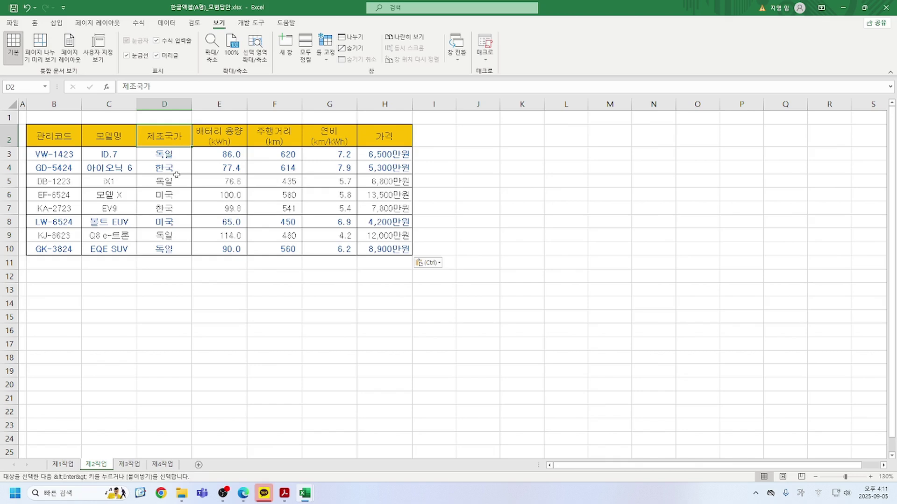
left_click(386, 137, "ctrl")
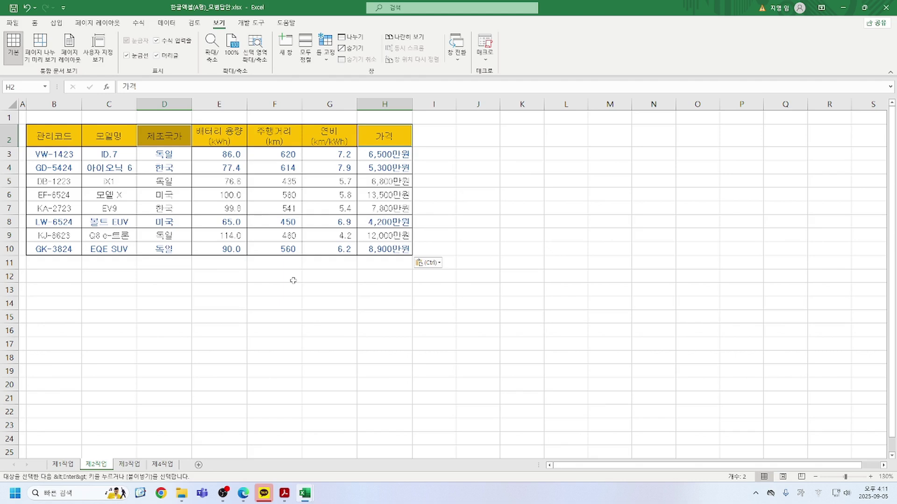
left_click(477, 132)
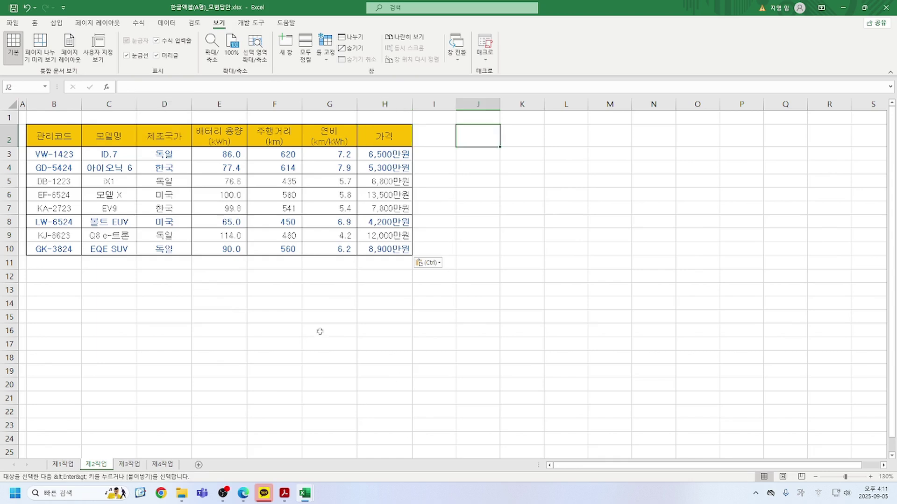
left_click(171, 137, "ctrl")
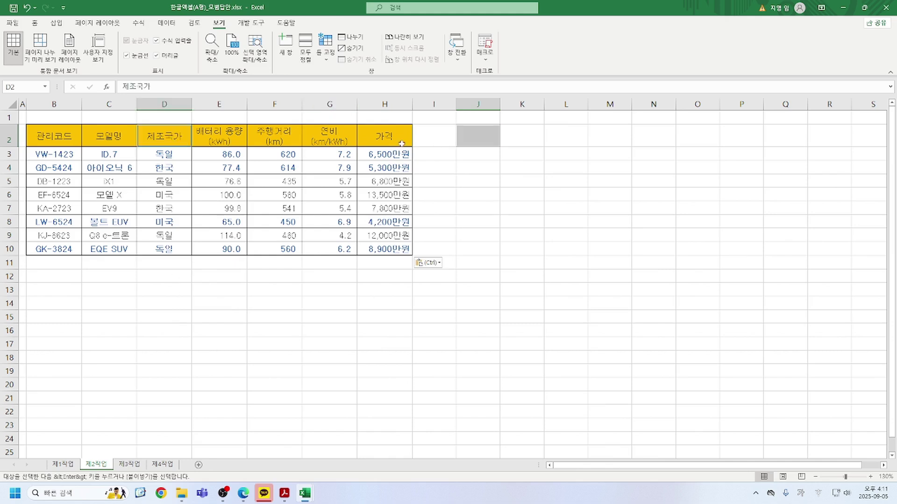
left_click(384, 135, "ctrl")
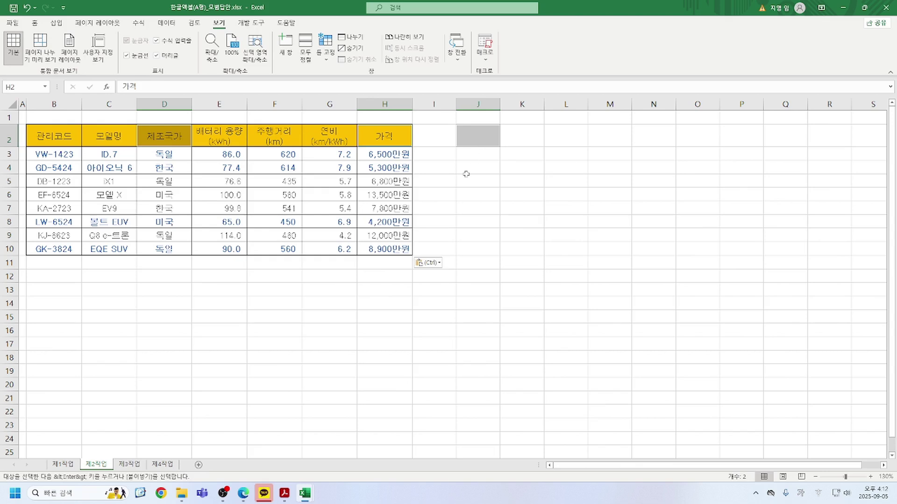
Copy the 제조국가 and 가격 headers from D2 and H2 and paste them as filter criteria headers starting at B14.
left_click(158, 136)
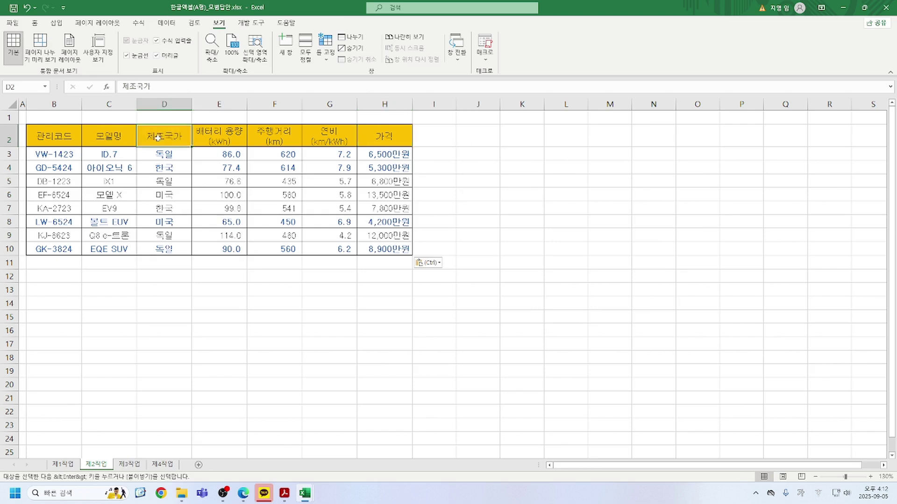
left_click(383, 138, "ctrl")
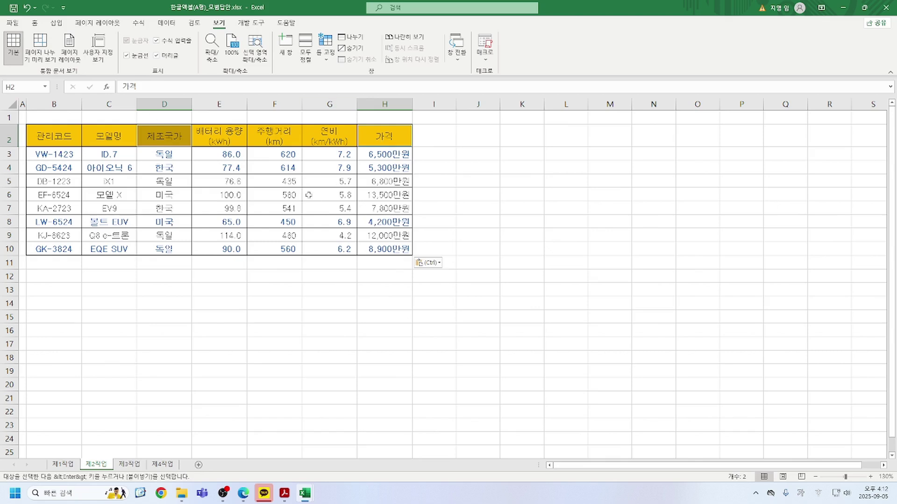
key("ctrl+c")
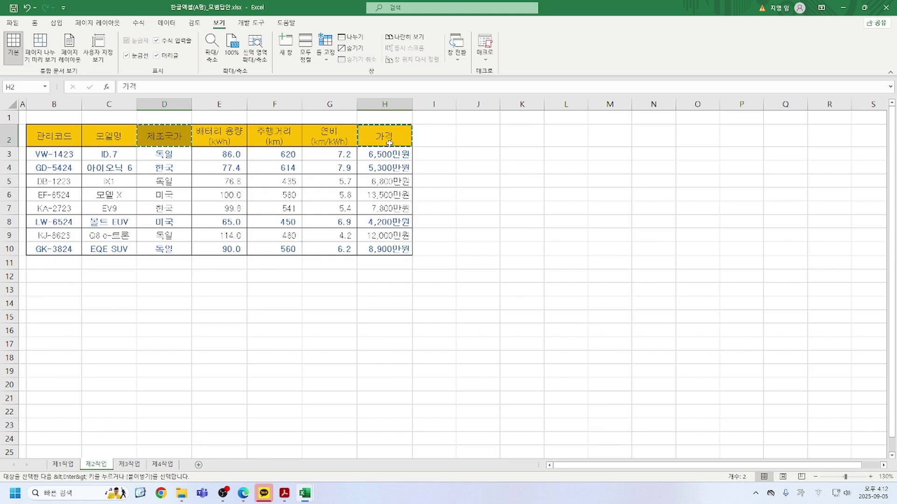
left_click(51, 304)
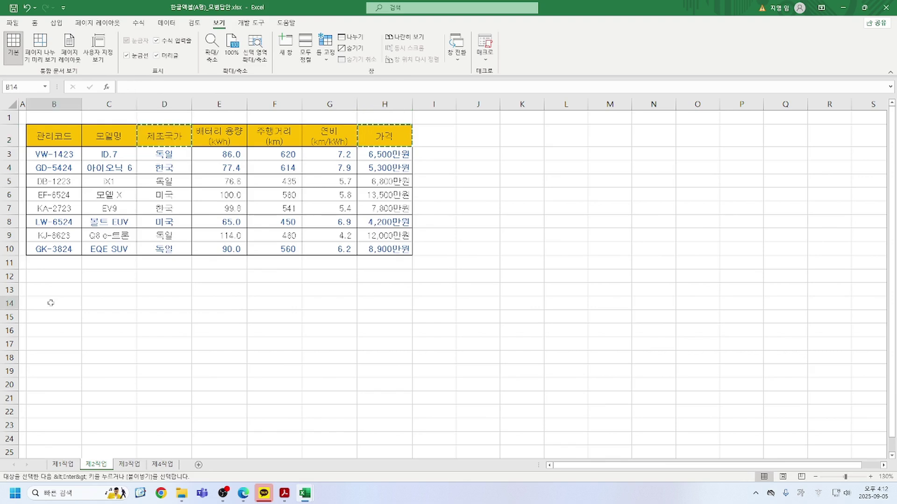
key("ctrl+v")
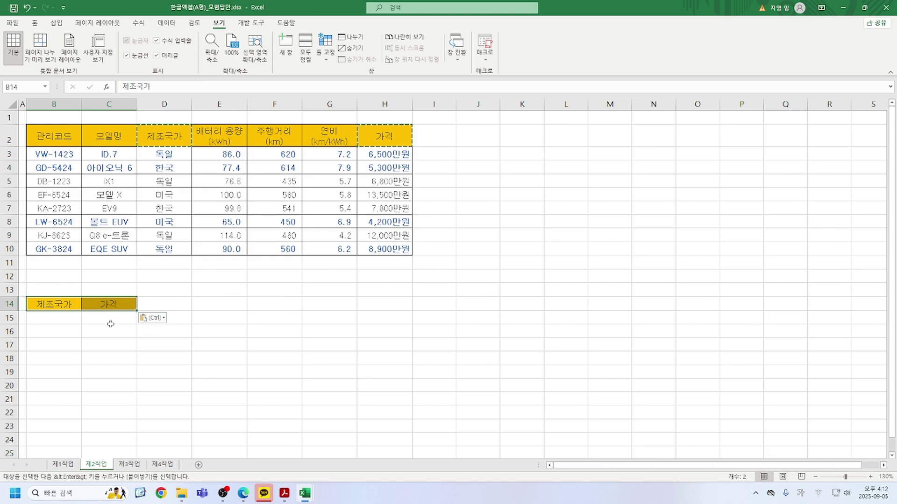
Enter the filter criteria 한국 in B15 under 제조국가 and >=10000 in C16 under 가격, on separate rows.
left_click(56, 318)
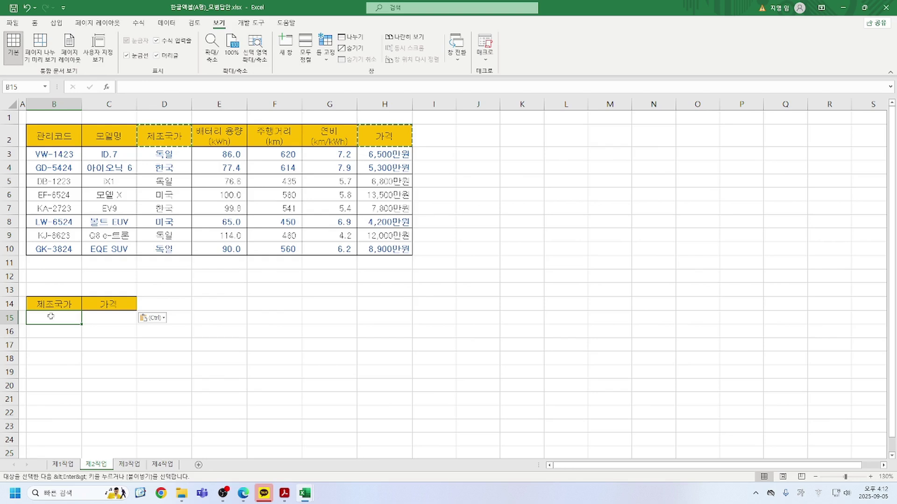
type("한국")
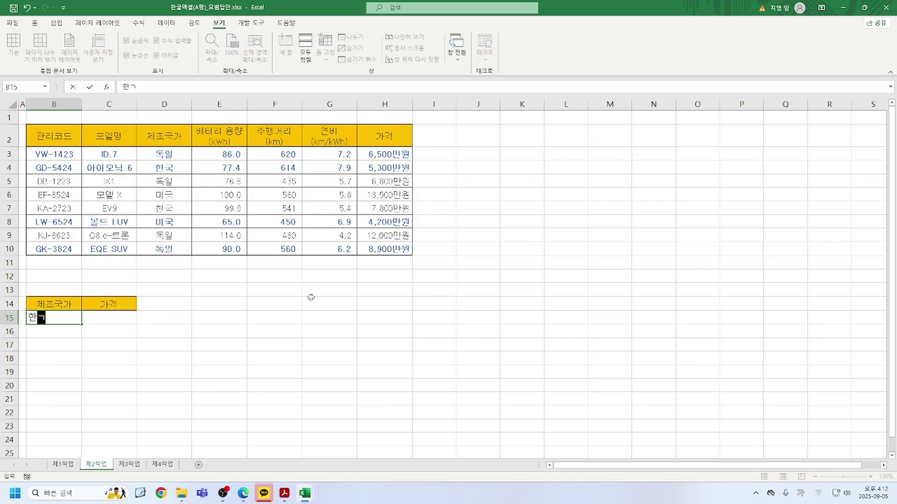
key("Return")
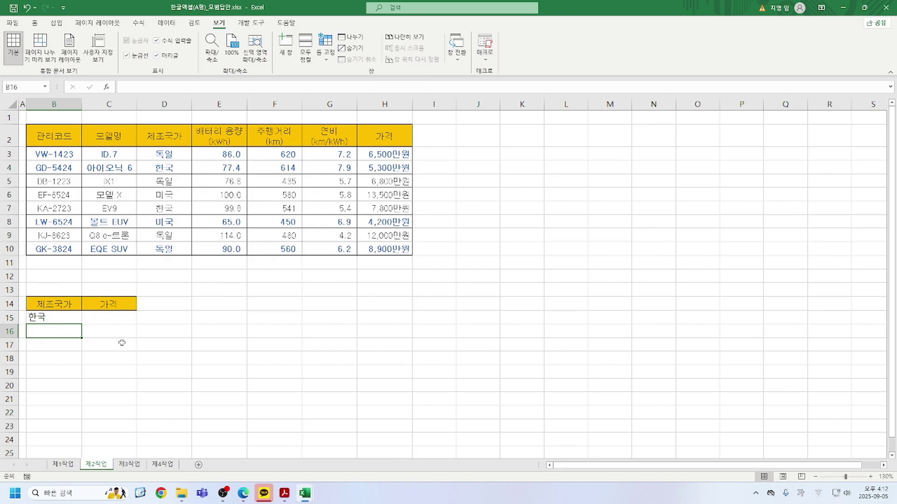
left_click(47, 308)
left_click(108, 319)
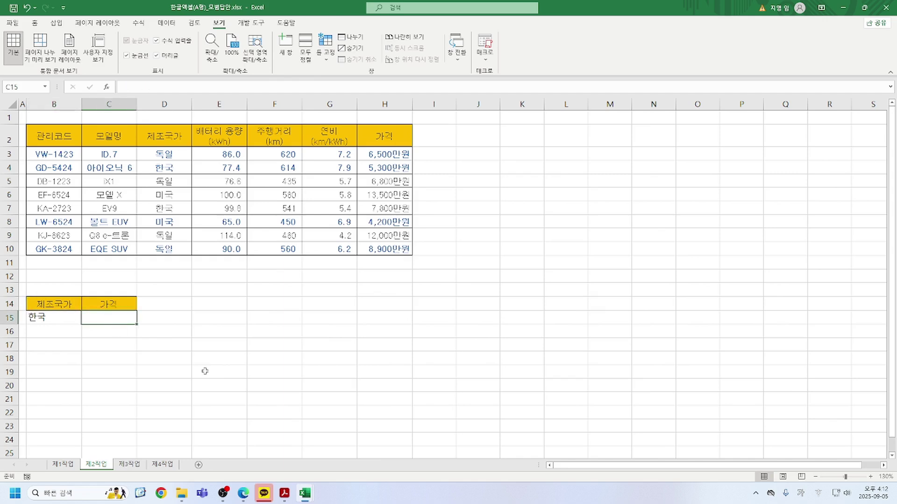
left_click(103, 332)
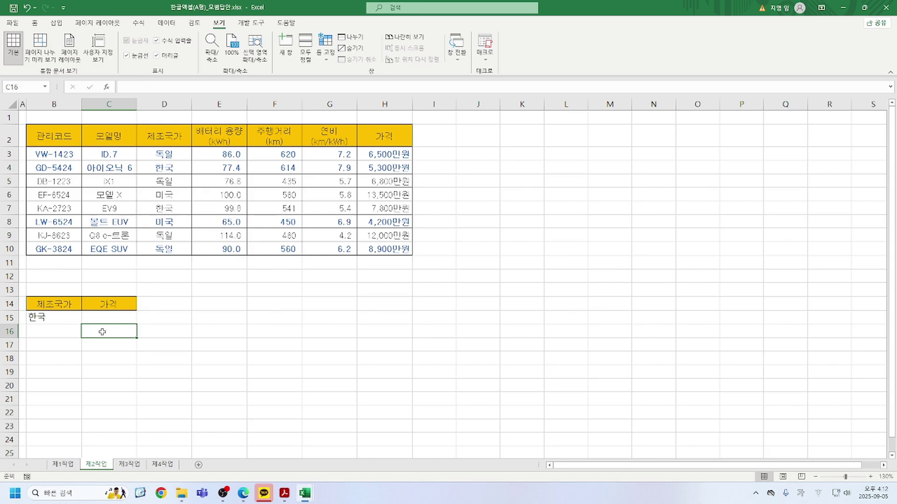
type(">₩")
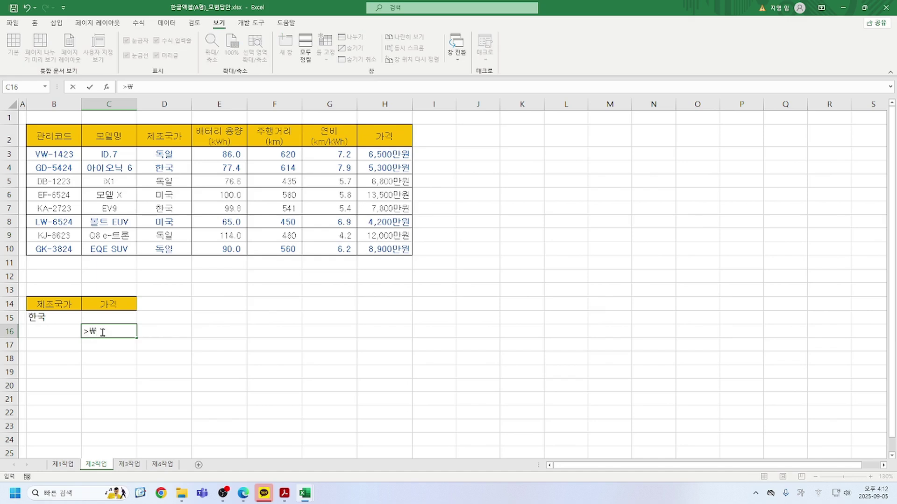
key("BackSpace")
type("=10000")
key("Return")
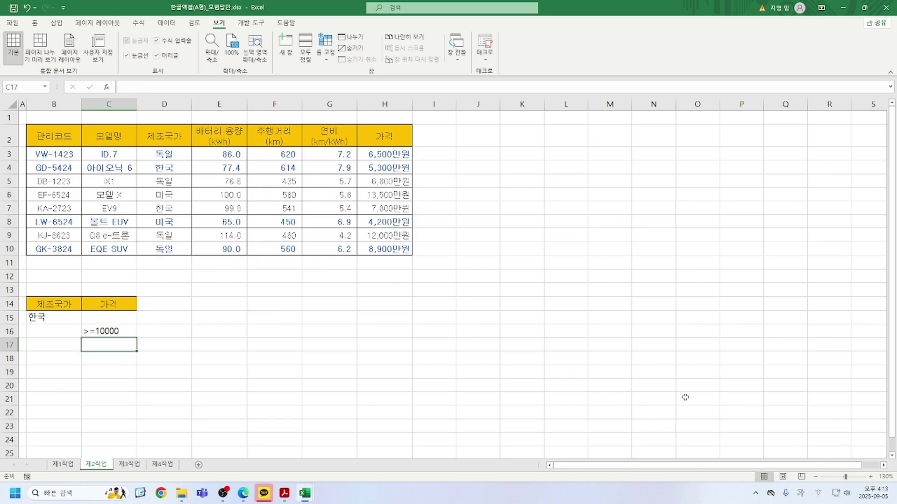
Apply all borders to the criteria range B14:C16 and centre 한국 in B15.
left_click(61, 307)
left_click_drag(61, 307, 108, 332)
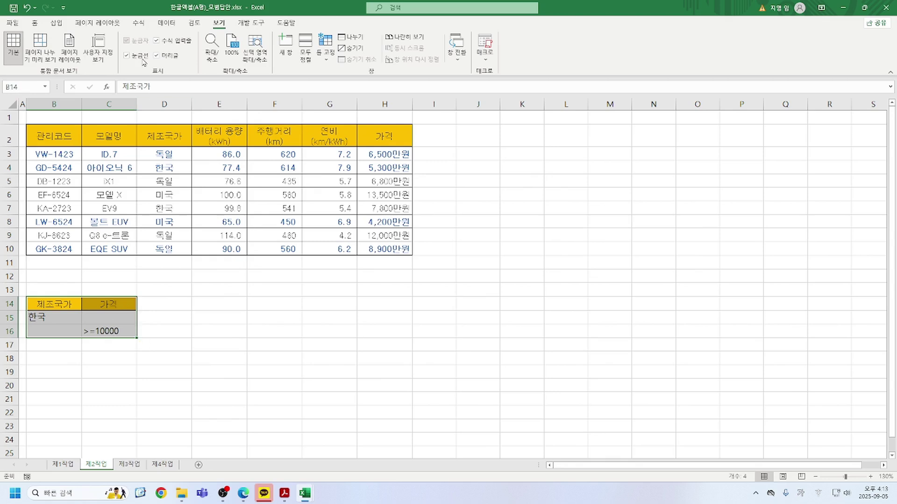
left_click(36, 23)
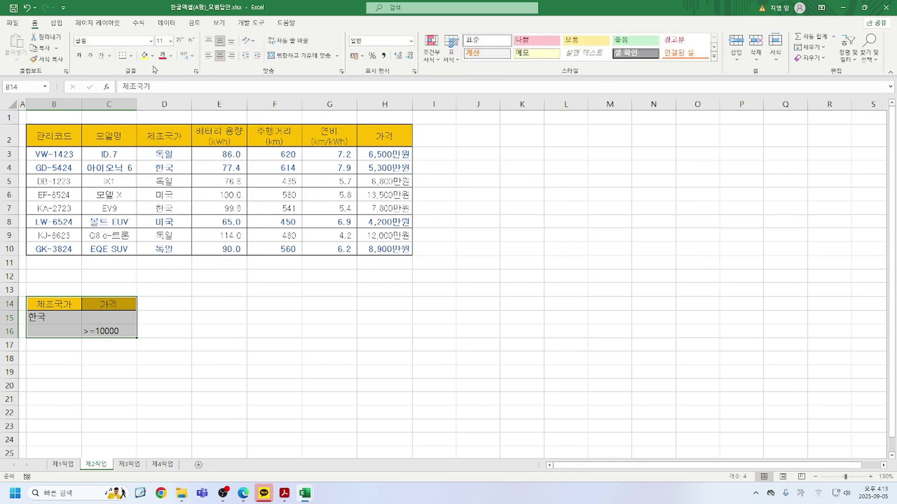
left_click(133, 57)
left_click(152, 149)
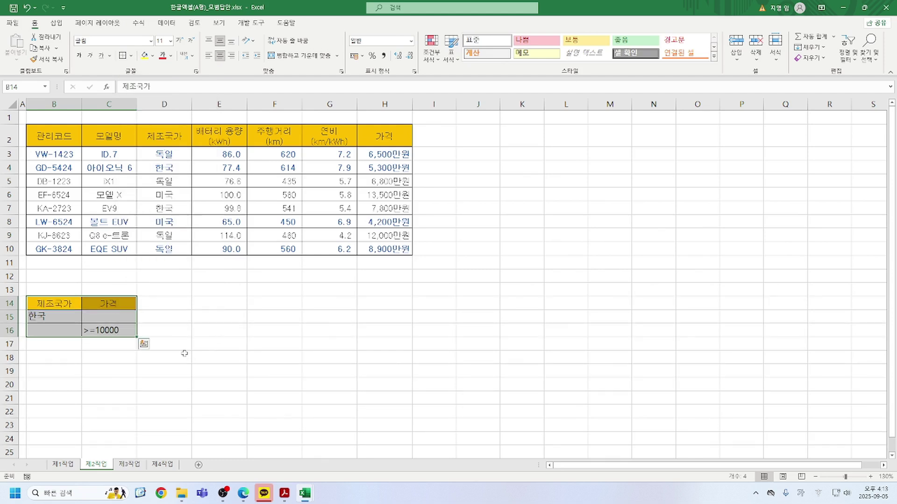
left_click(49, 317)
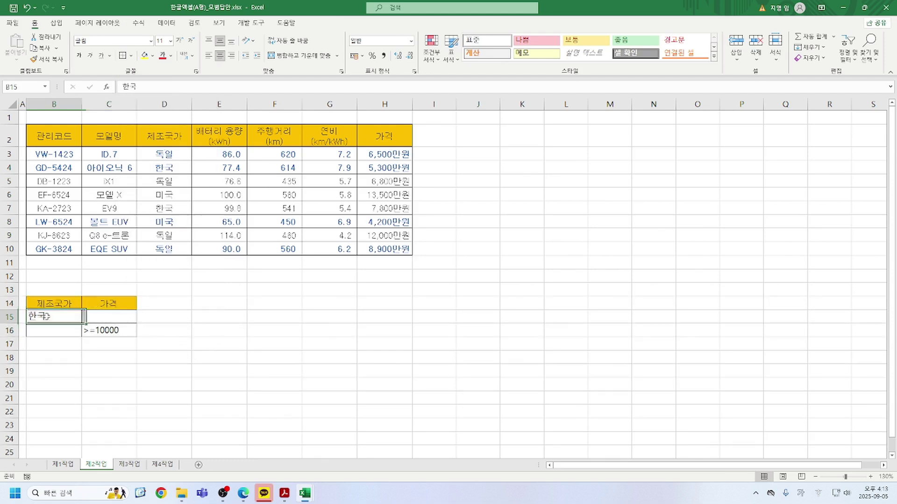
left_click(221, 58)
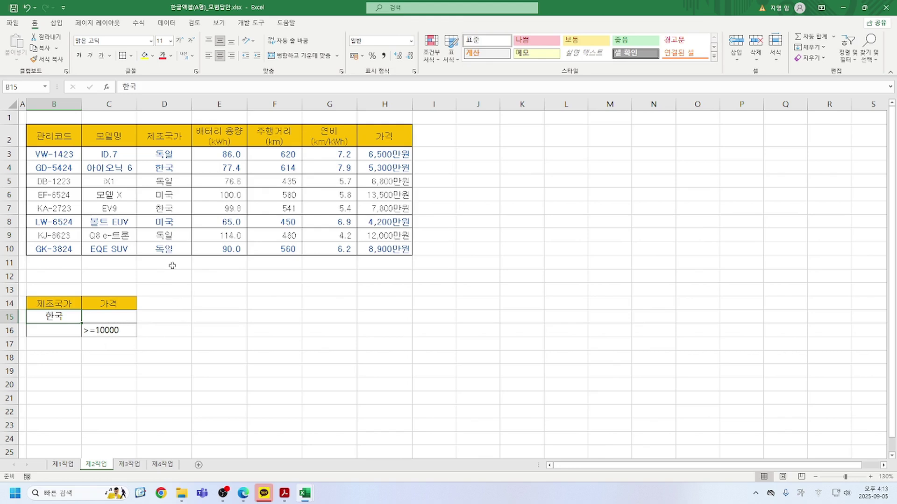
Examine the table rows where 제조국가 is 한국 or 가격 is at least 10,000만원.
left_click(167, 168)
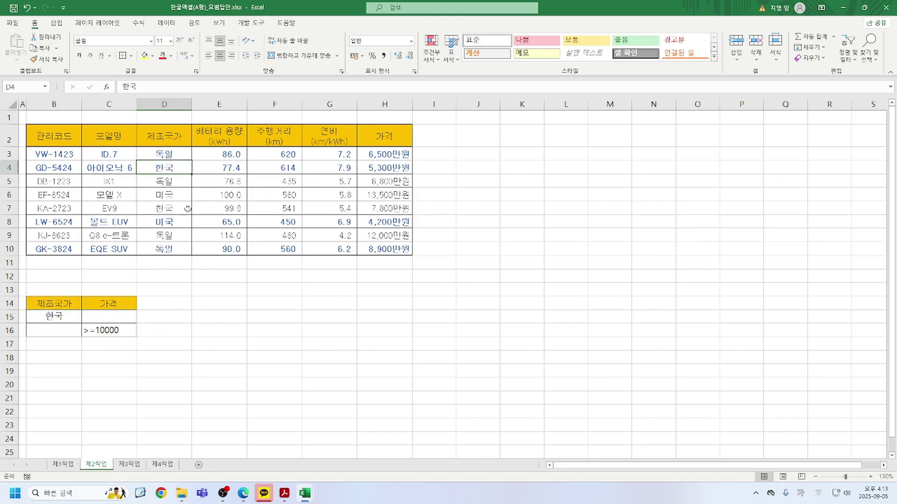
left_click(168, 209)
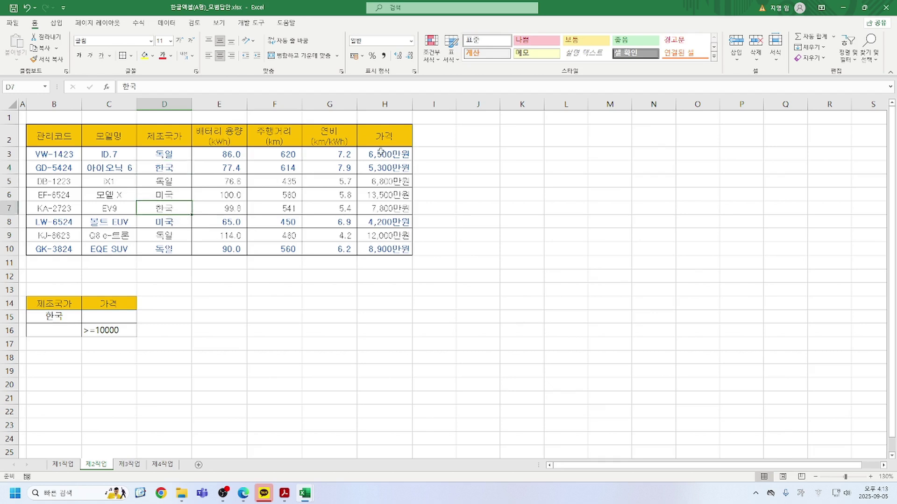
left_click(381, 193)
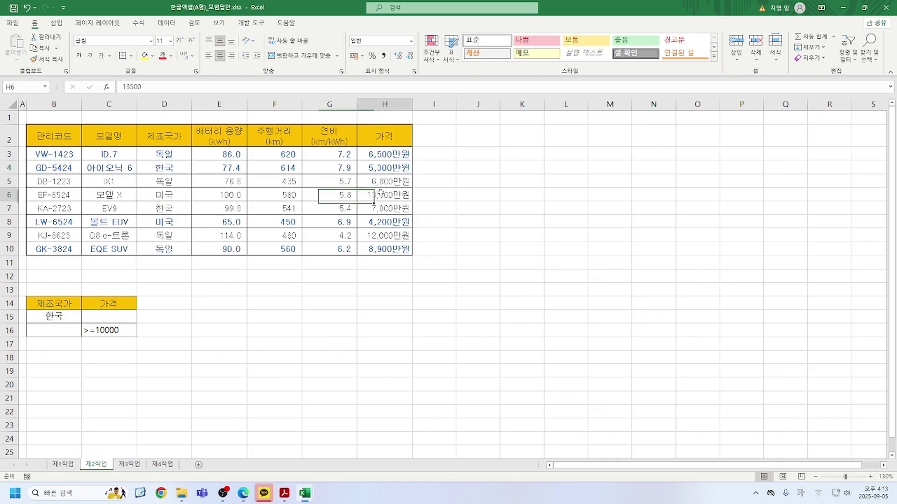
left_click(393, 236)
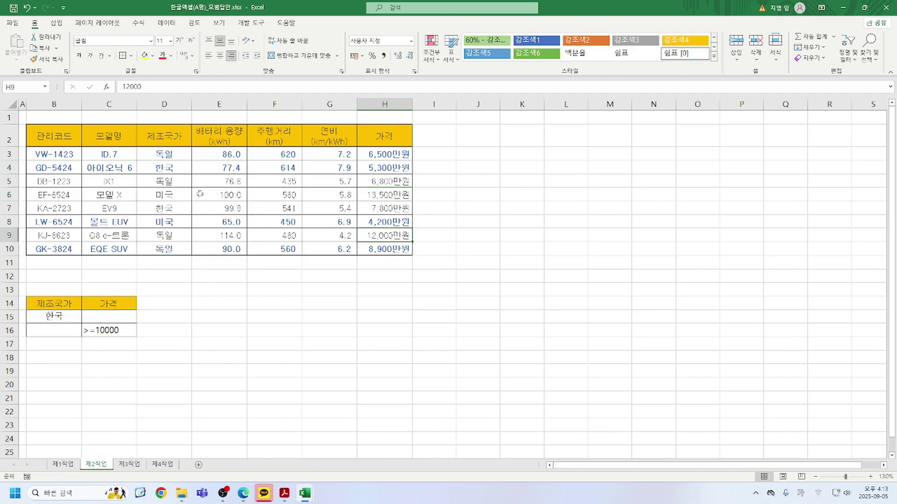
left_click(154, 198)
left_click(391, 193)
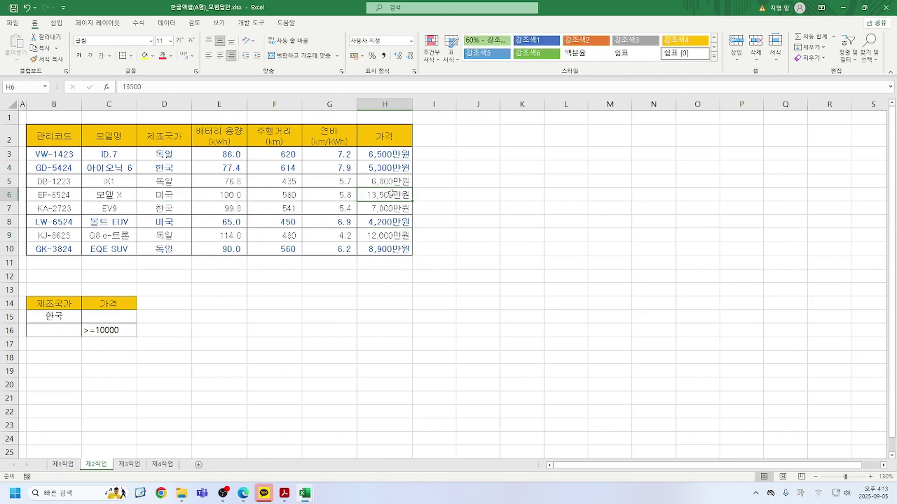
left_click(374, 234)
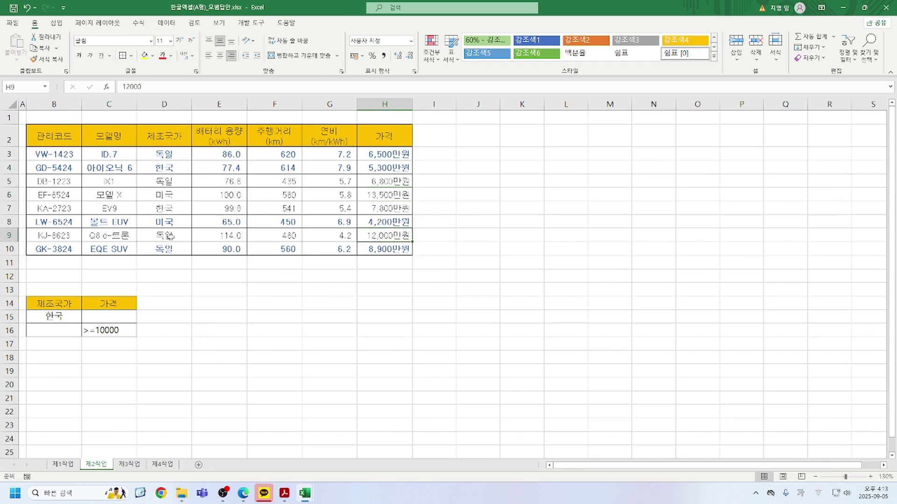
left_click(172, 237)
left_click(386, 239)
Copy the 제조국가 and 가격 criteria headers from B14:C14 and paste them at E14.
left_click_drag(48, 303, 108, 304)
key("ctrl+c")
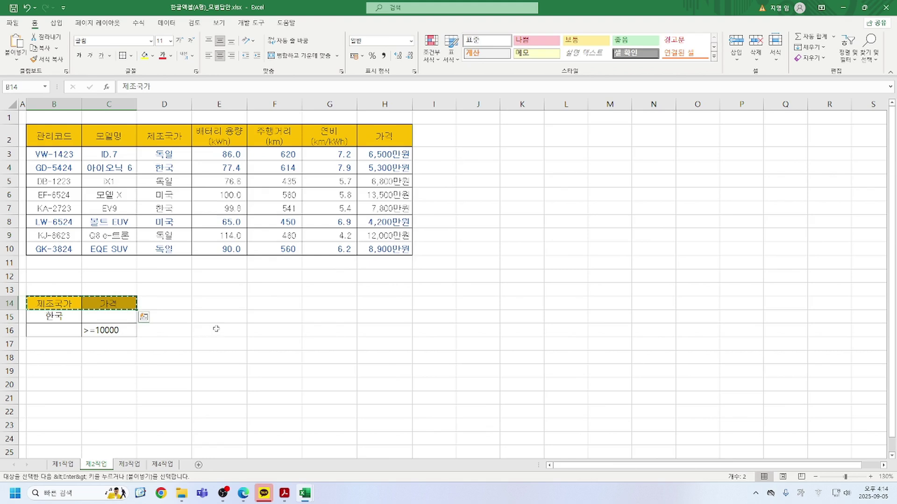
left_click(224, 306)
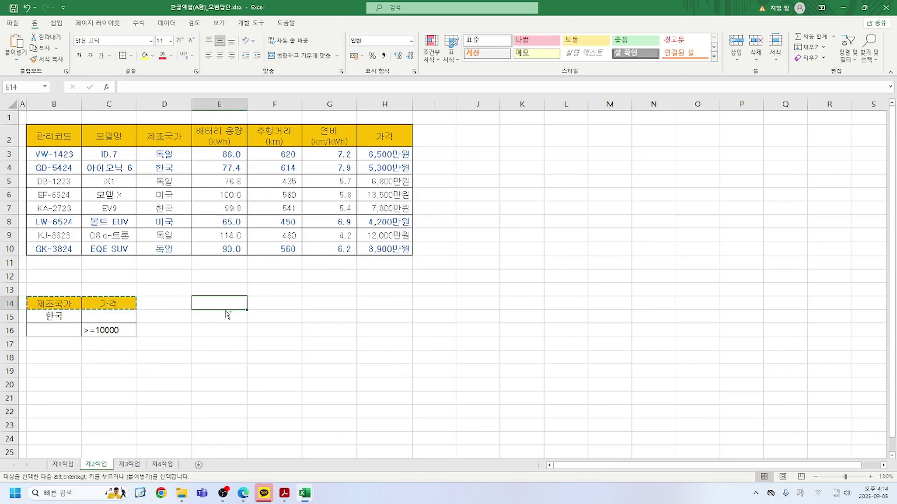
key("ctrl+v")
Enter 한국 in E15 under the second 제조국가 header and centre it.
left_click(228, 318)
type("한국")
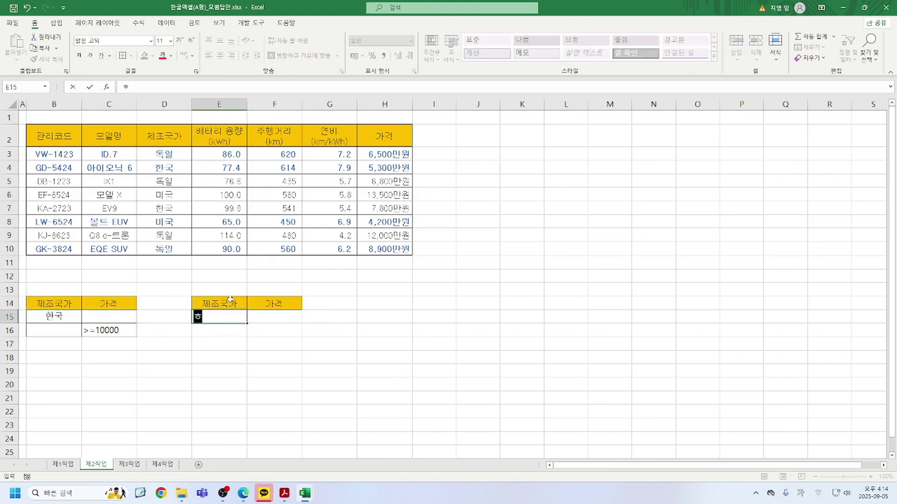
key("Return")
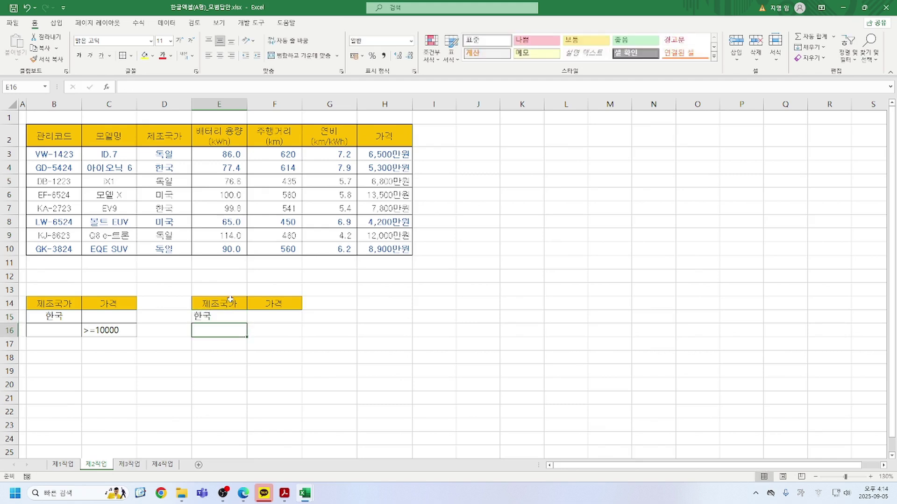
left_click(209, 319)
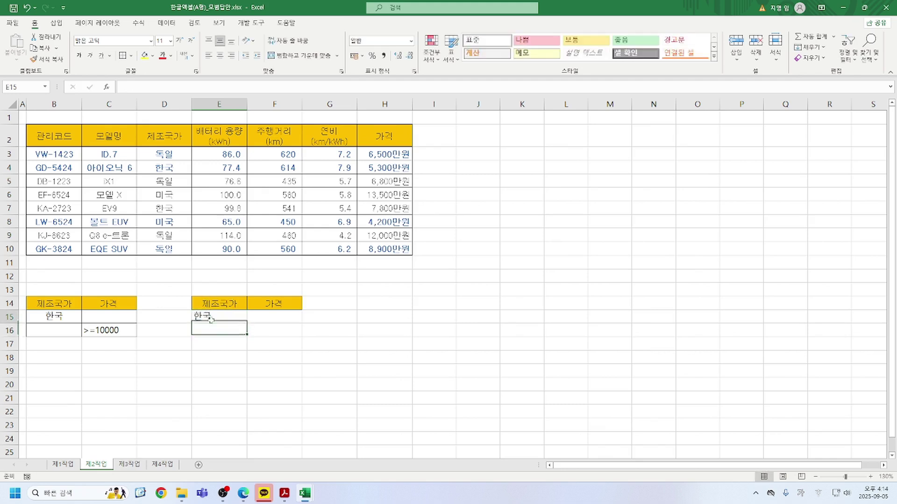
left_click(219, 56)
Enter >=10000 in F15 on the same row as 한국 and apply all borders to E14:F15.
left_click(270, 319)
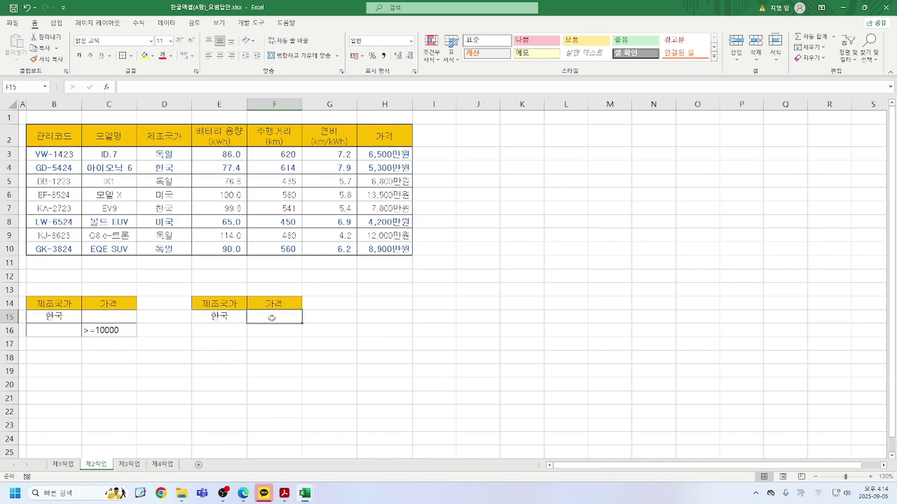
type(">")
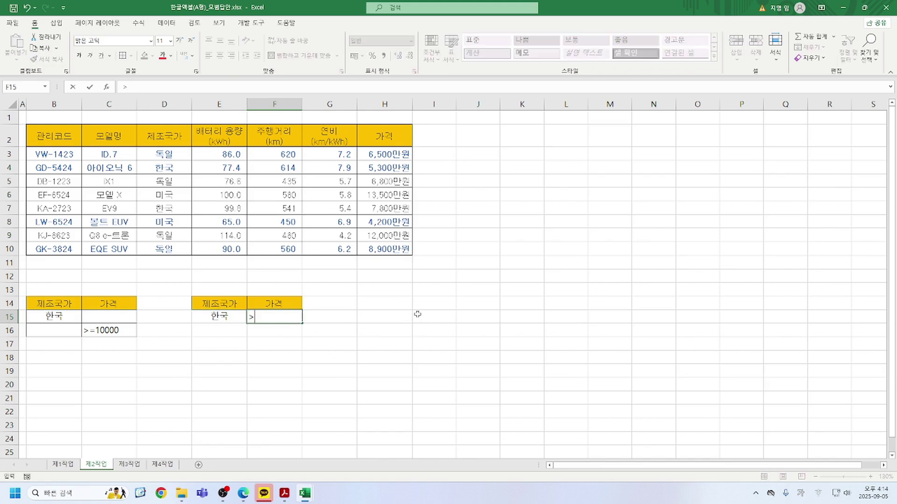
type("=10000")
key("Return")
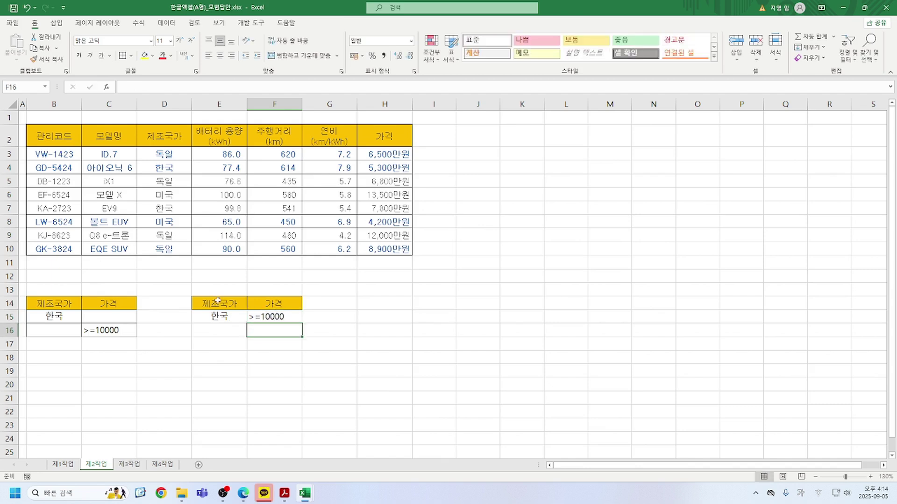
mouse_move(218, 302)
left_mouse_down()
mouse_move(248, 318)
mouse_move(306, 326)
left_mouse_up()
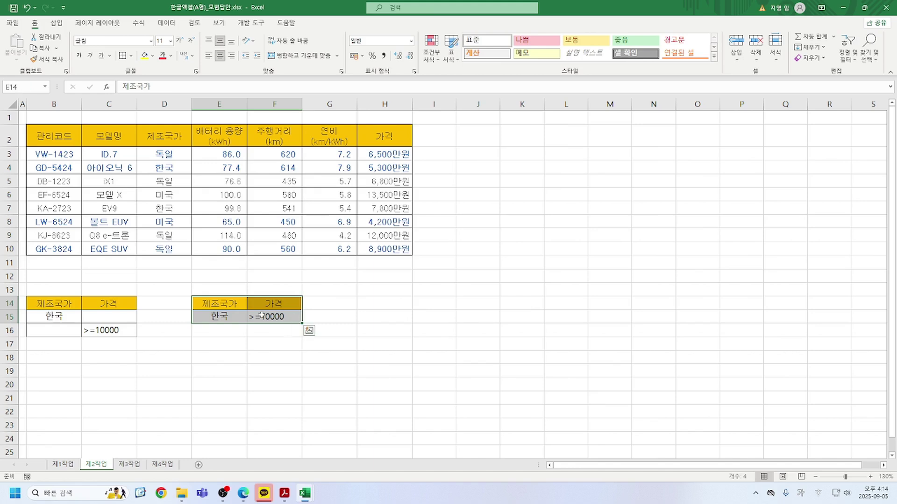
left_click(122, 55)
Label the same-row criteria example with 그리고 in G15 and centre the text.
left_click(352, 304)
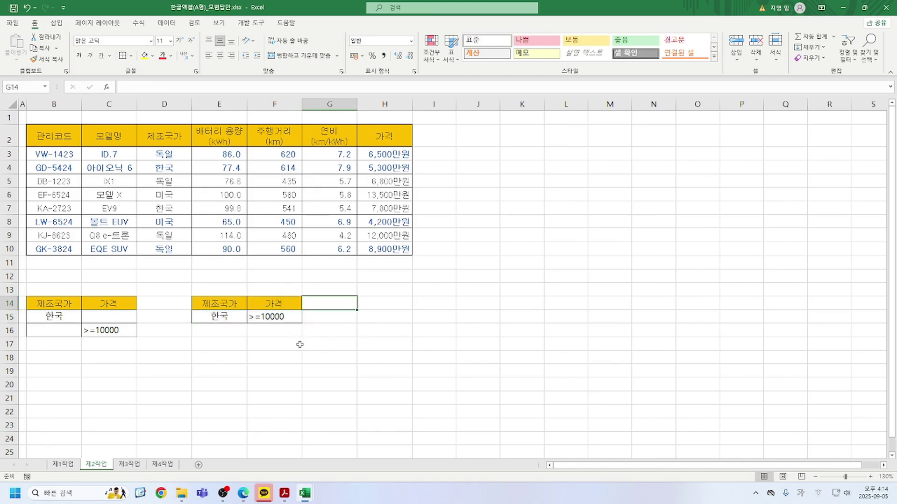
left_click(344, 317)
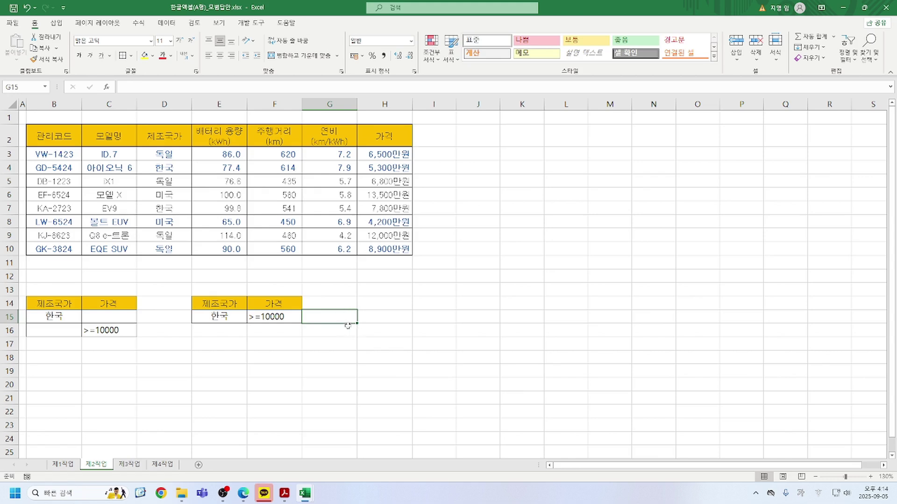
type("ㄱ")
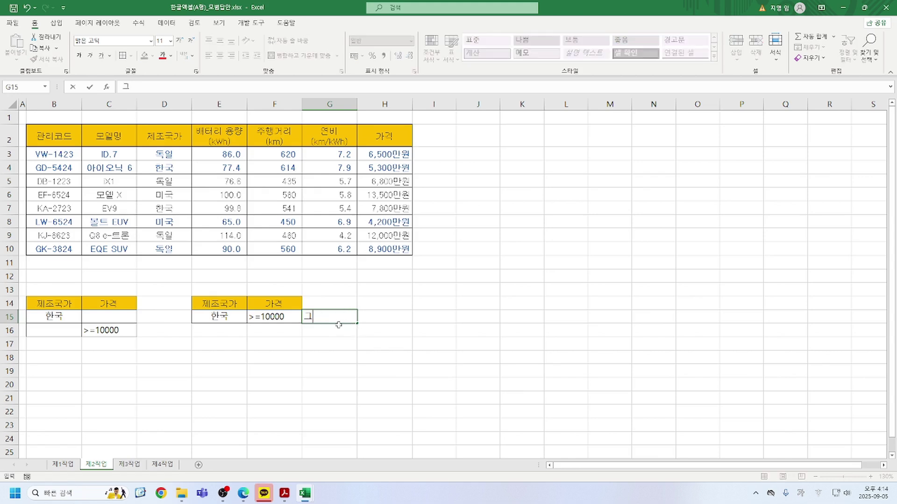
type("리고")
key("BackSpace")
key("BackSpace")
key("BackSpace")
type("리고")
key("Return")
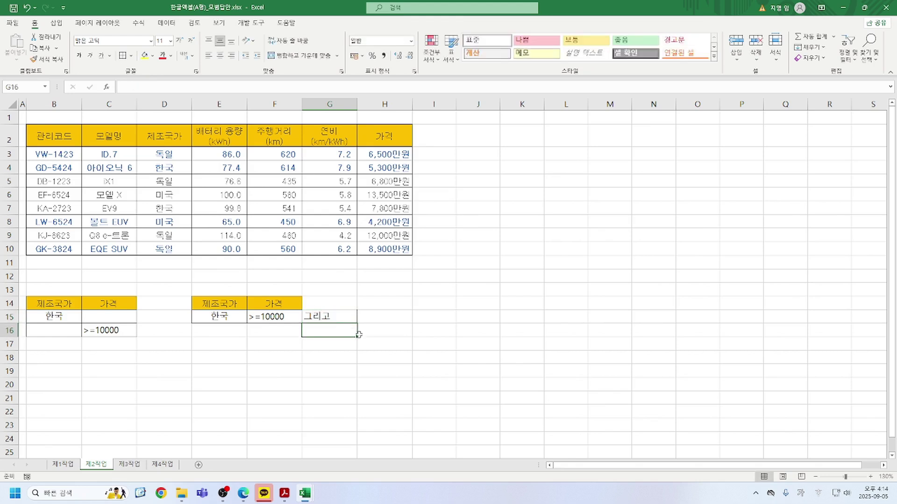
left_click(329, 316)
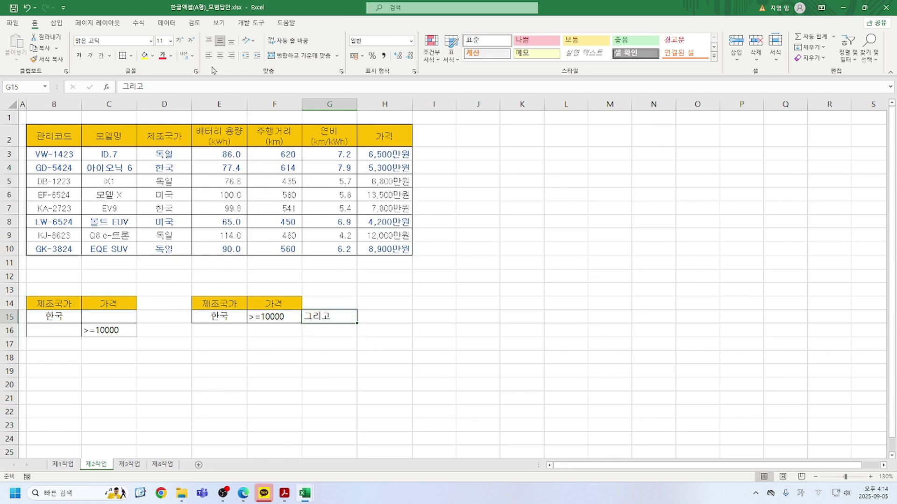
left_click(223, 55)
Label the separate-row criteria example with 거나 in D16 and centre the text.
left_click(175, 330)
type("거나")
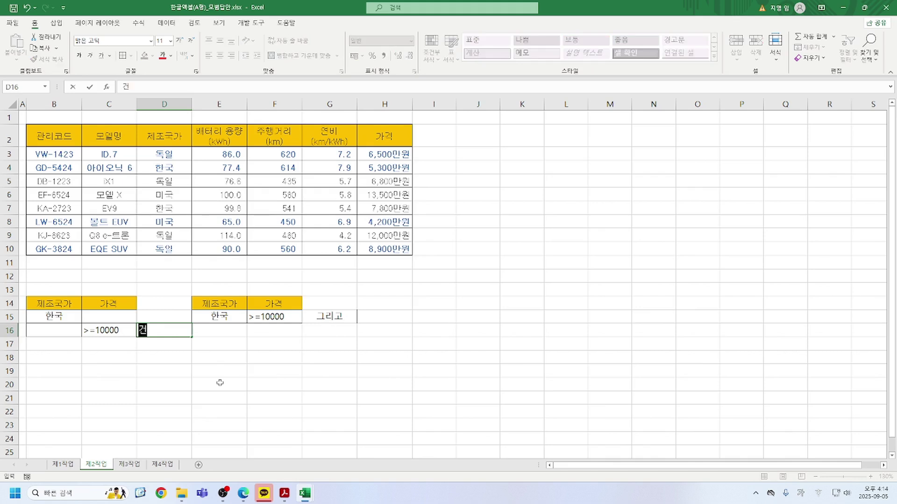
key("Return")
left_click(149, 330)
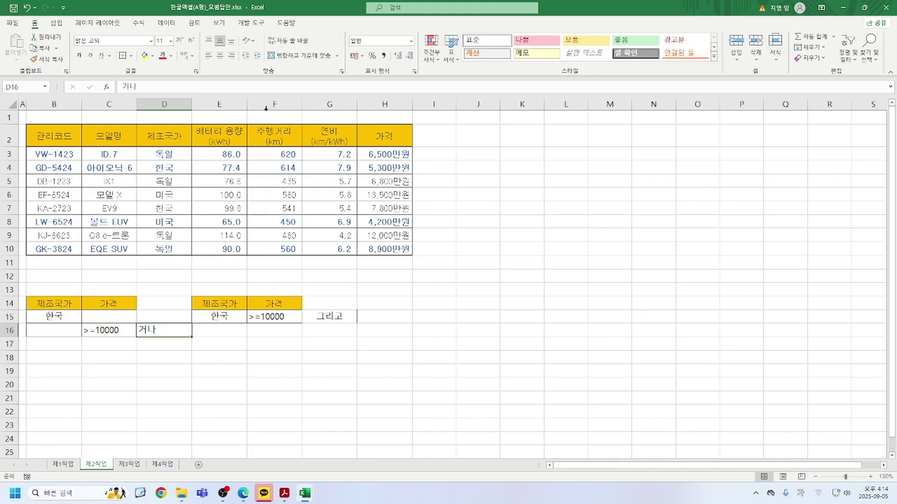
left_click(220, 55)
Label the separate-row criteria example with or in D14 and centre the text.
left_click(159, 302)
type("ㅐㄱ")
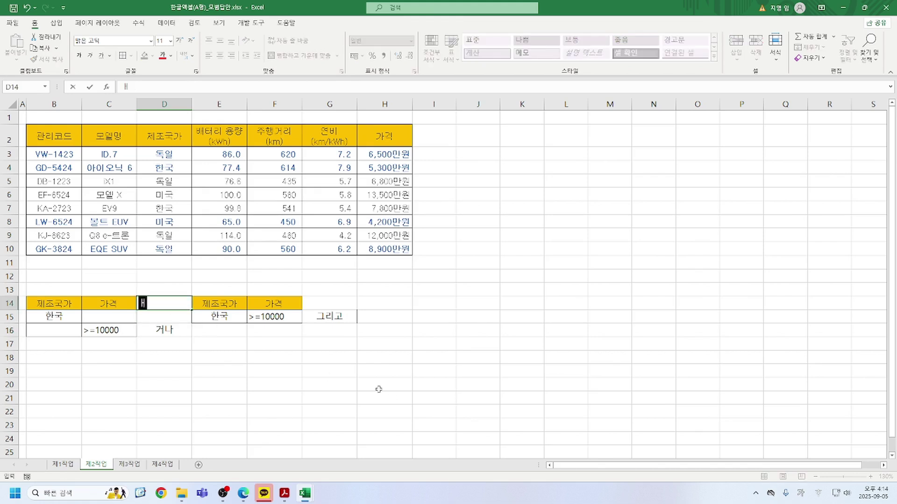
key("BackSpace")
key("BackSpace")
type("or")
key("Return")
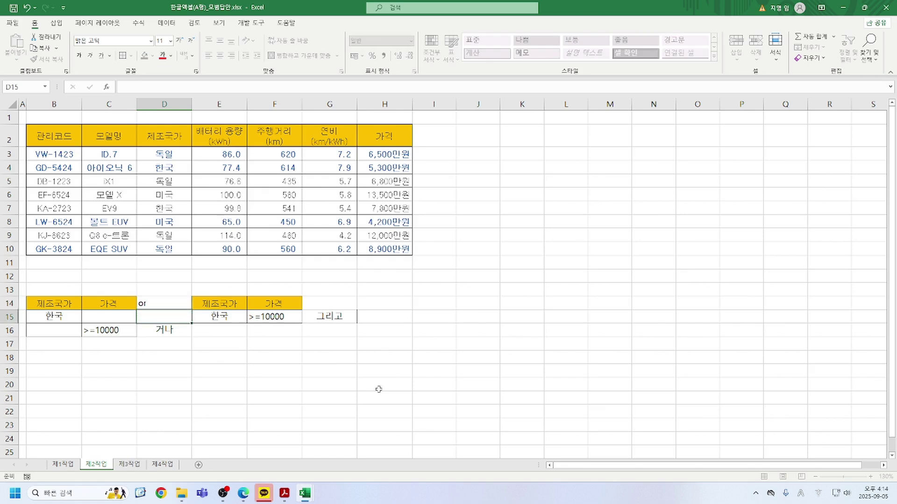
left_click(167, 307)
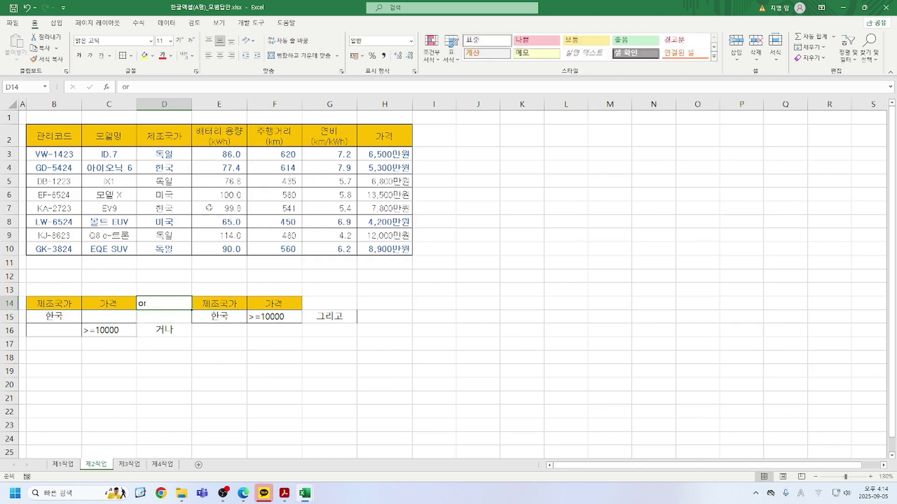
left_click(220, 55)
Label the same-row criteria example with and in G14 and centre the text.
left_click(338, 302)
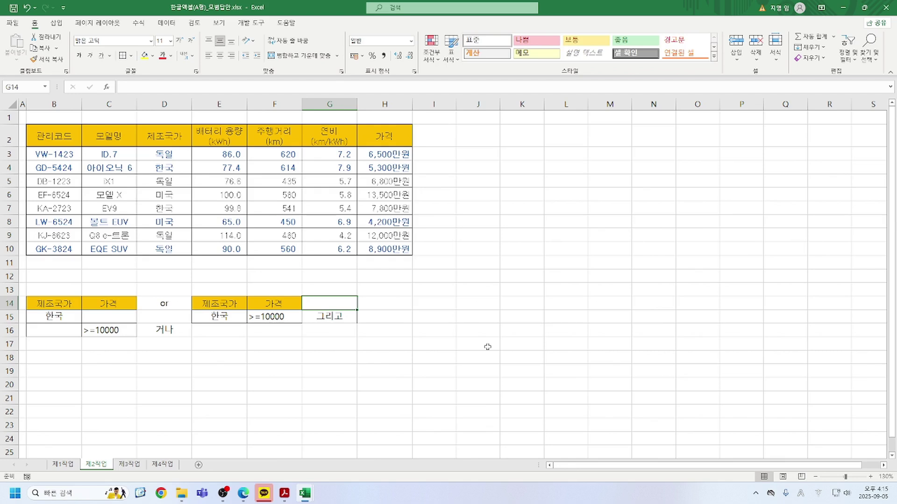
type("and")
key("Return")
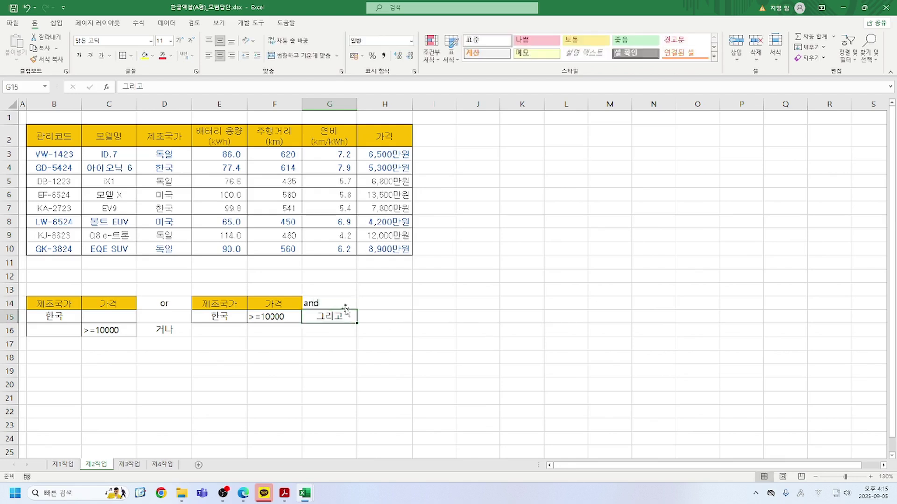
left_click(329, 301)
left_click(220, 55)
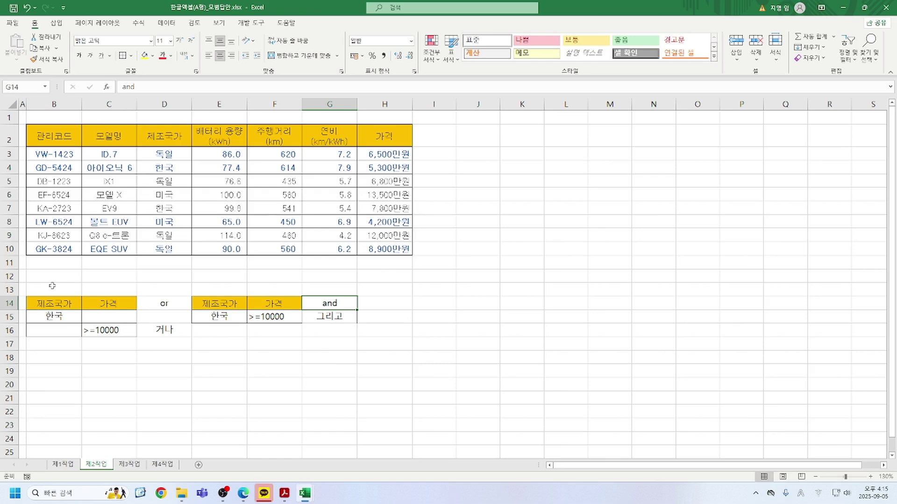
left_click(56, 314)
left_click(112, 331)
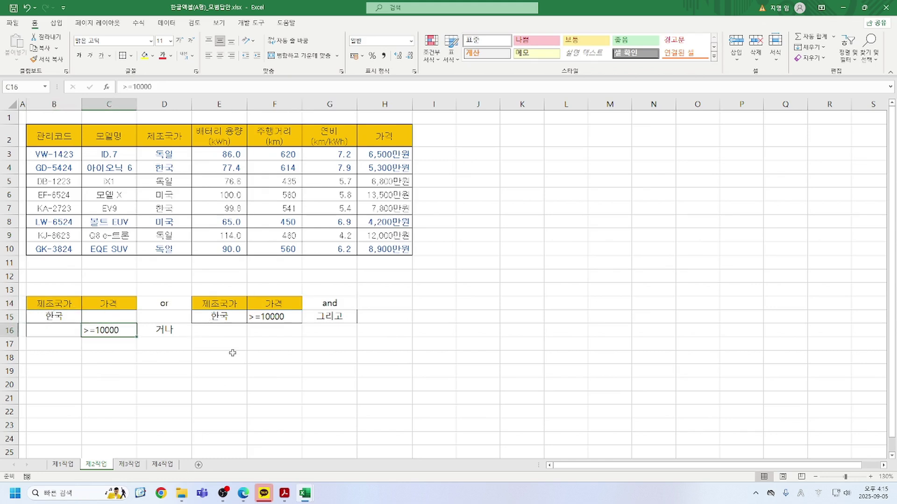
left_click(217, 319)
left_click(275, 319)
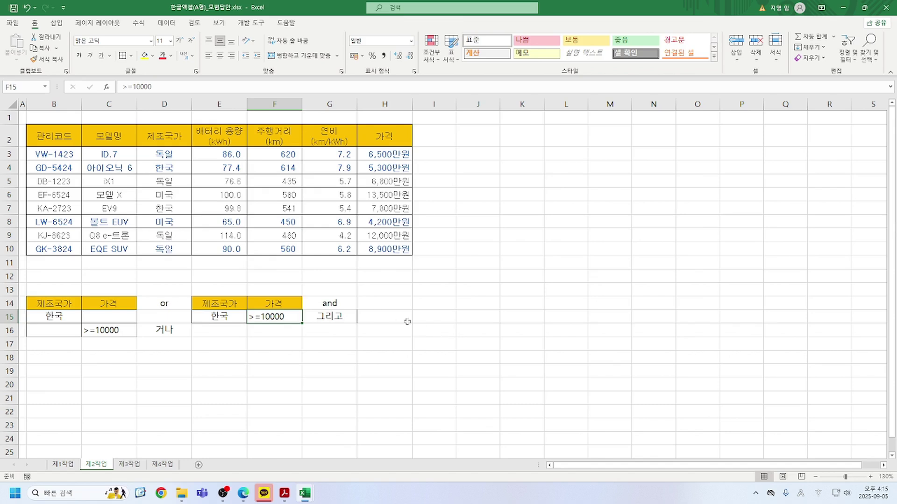
Clear the explanatory labels from D14:D16 and G14:G15 beside the two criteria examples.
left_click_drag(165, 303, 170, 323)
key("Delete")
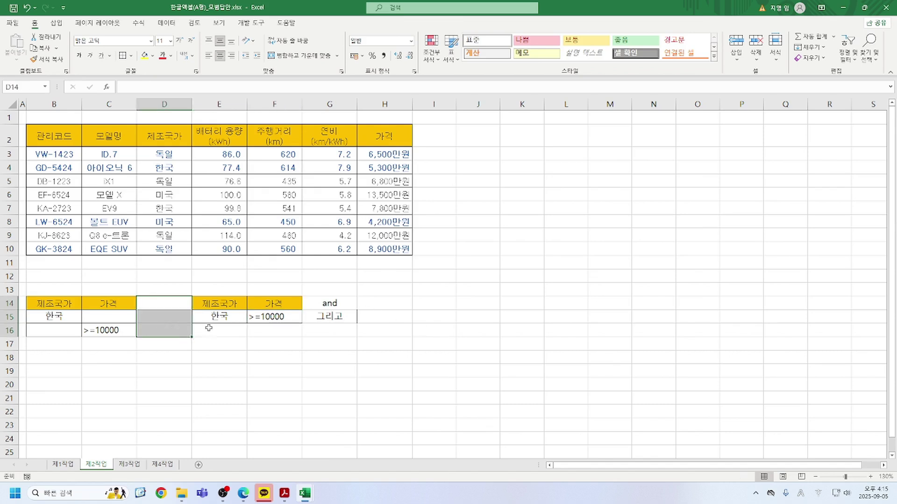
left_click_drag(327, 303, 332, 317)
key("Delete")
left_click(377, 312)
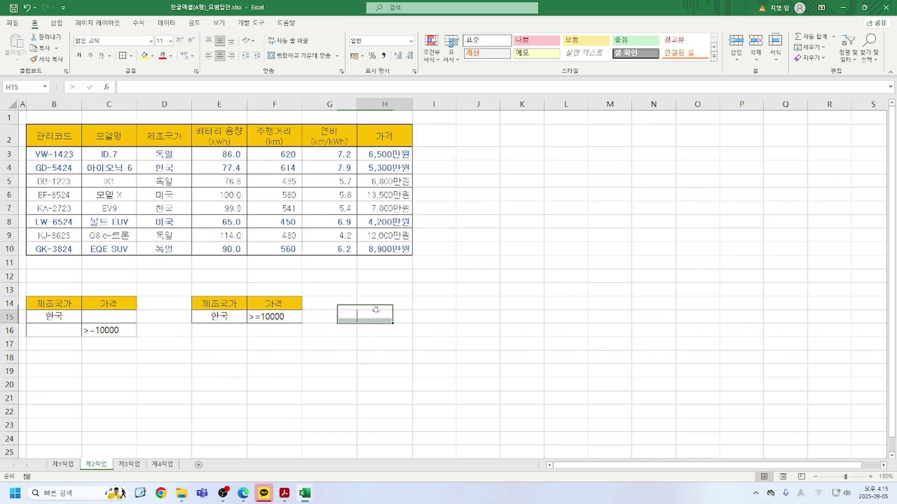
Copy the 제조국가 and 가격 headers from E14:F14 to H14:I14 for a third criteria example.
left_click(374, 302)
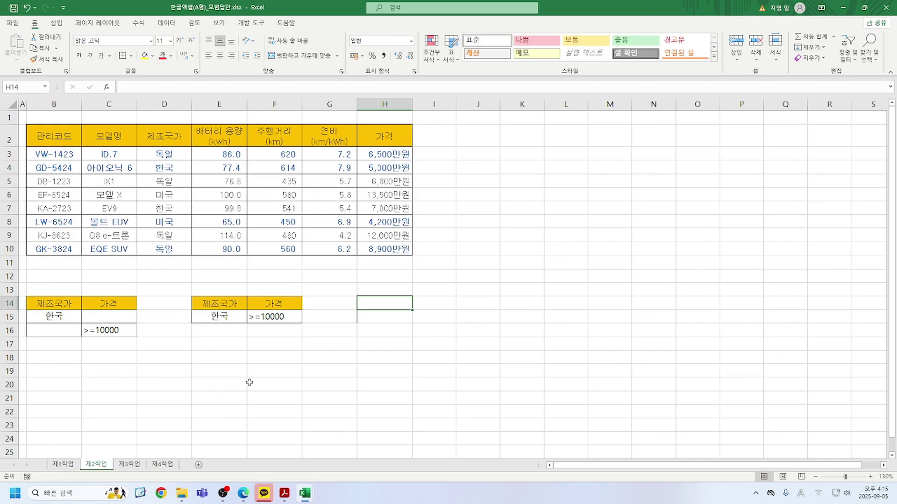
left_click(216, 302)
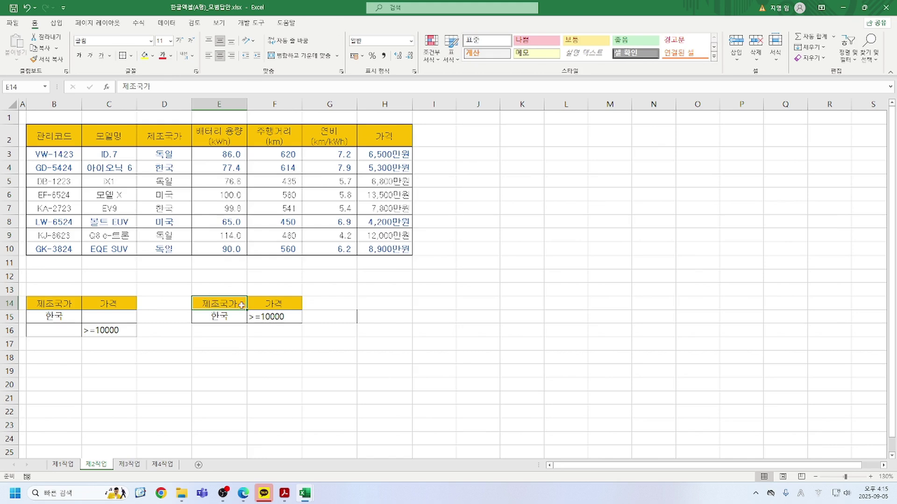
left_click_drag(241, 305, 274, 304)
key("ctrl+c")
left_click(369, 302)
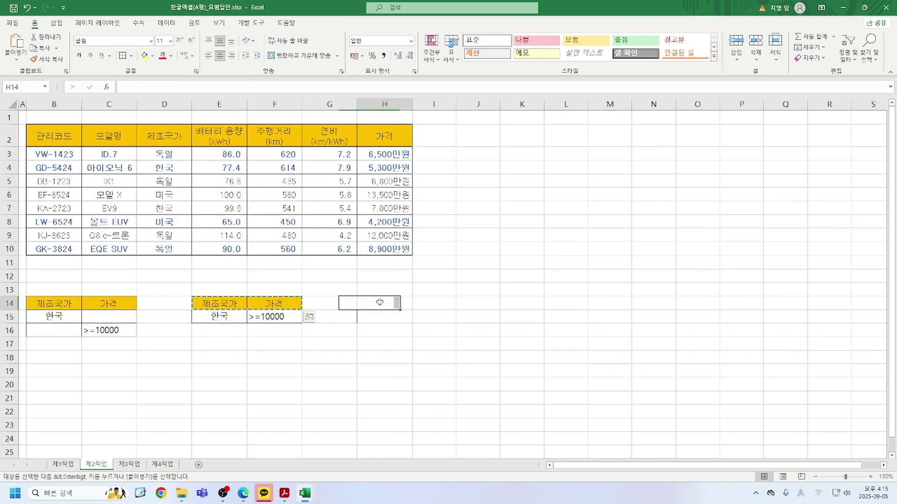
key("ctrl+v")
Enter the wildcard criterion 한* in H15 under the third 제조국가 header and centre it.
left_click(384, 318)
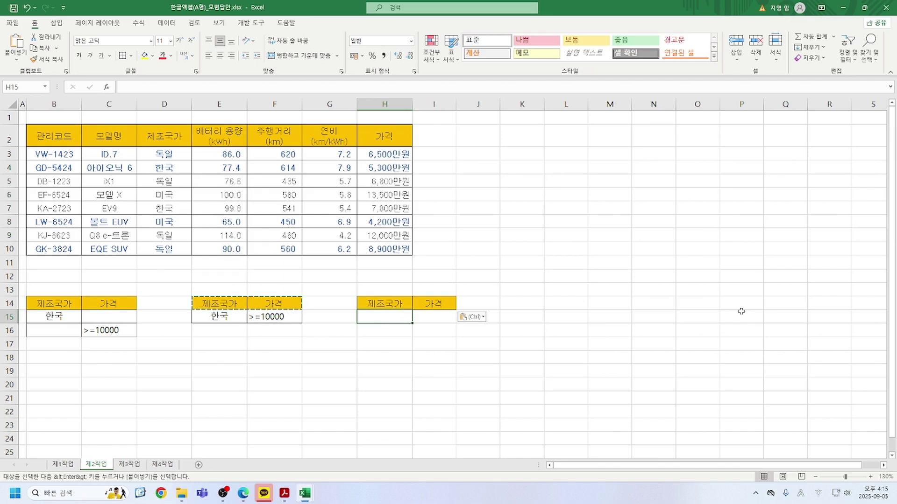
type("gks")
key("BackSpace")
key("BackSpace")
key("BackSpace")
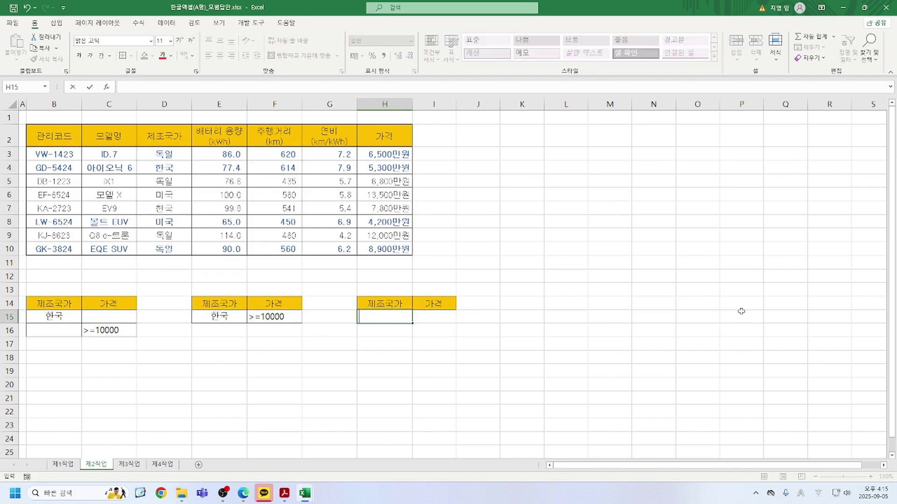
type("한*")
key("Return")
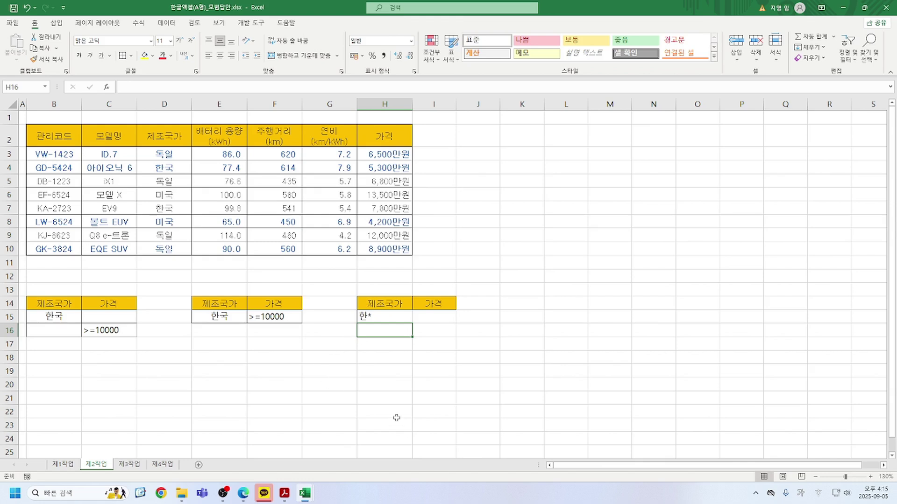
left_click(382, 316)
left_click(219, 56)
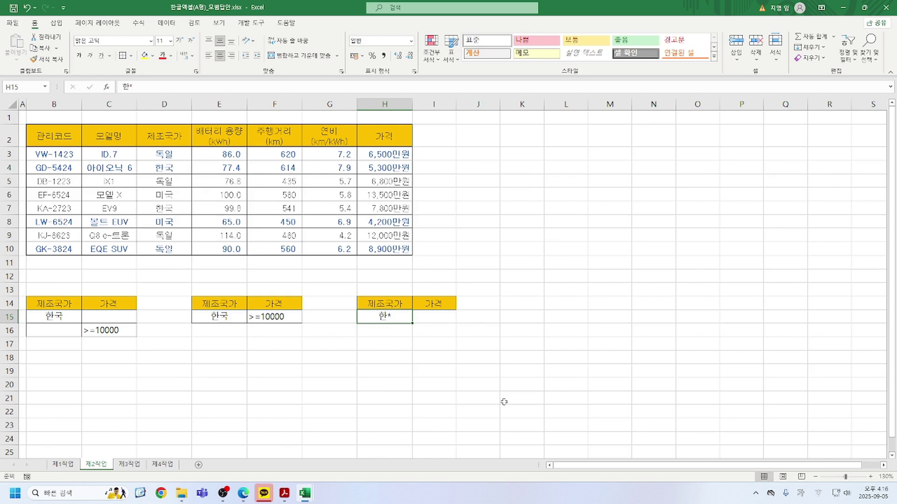
Enter the wildcard criterion *한 in H16 and centre the cells H15:H18.
left_click(383, 332)
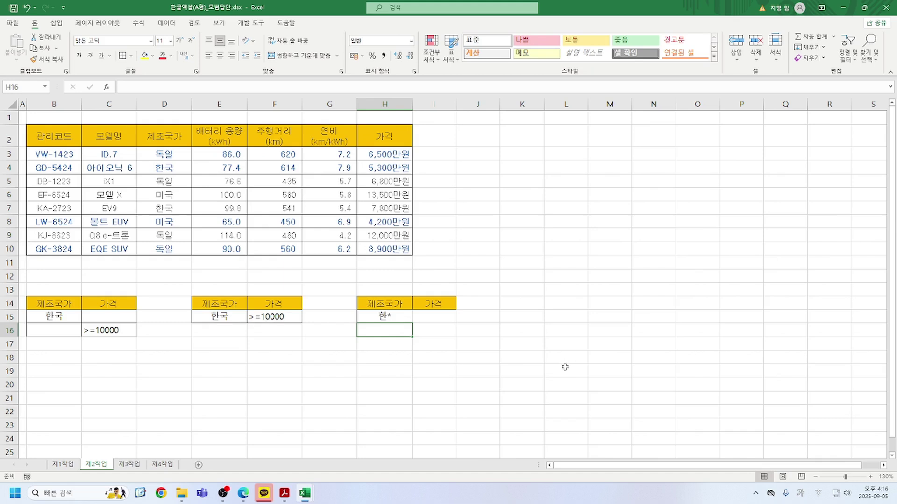
type("*한")
key("Return")
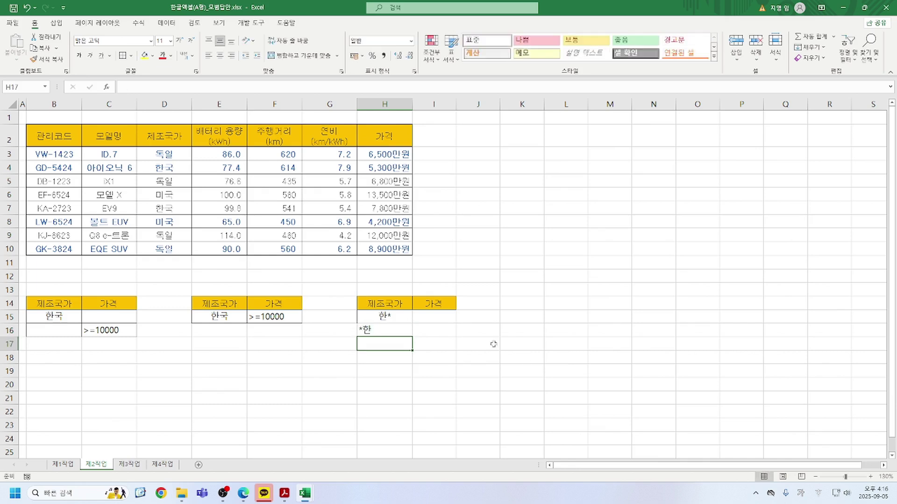
left_click_drag(383, 316, 384, 358)
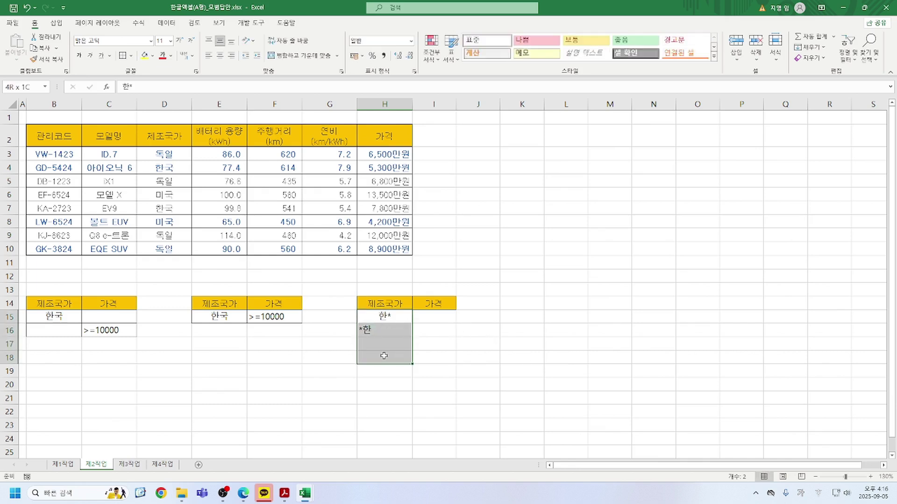
left_click(220, 56)
left_click(220, 57)
left_click(390, 330)
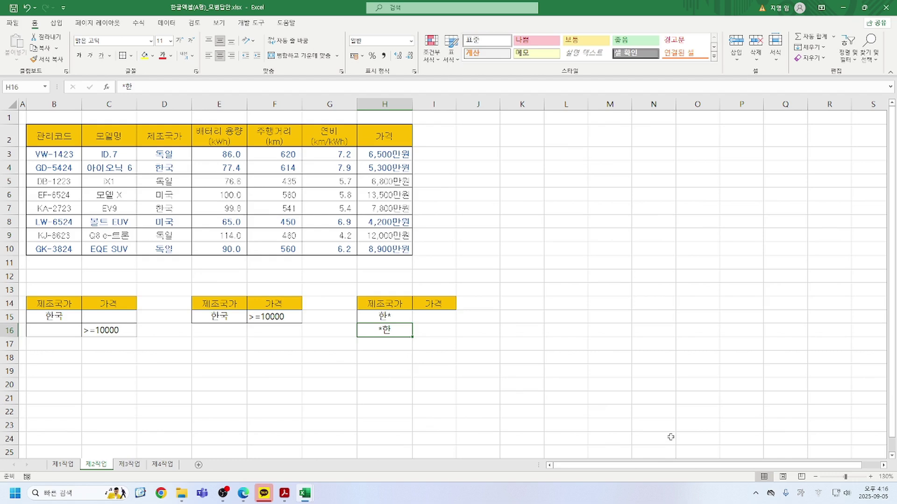
Enter the contains-type wildcard criterion *한* in H17 below the other two patterns.
left_click(387, 348)
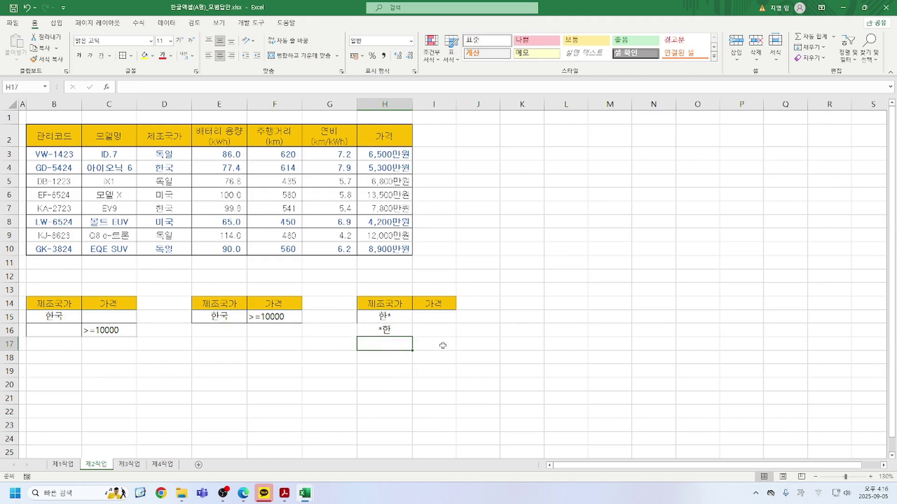
type("*한")
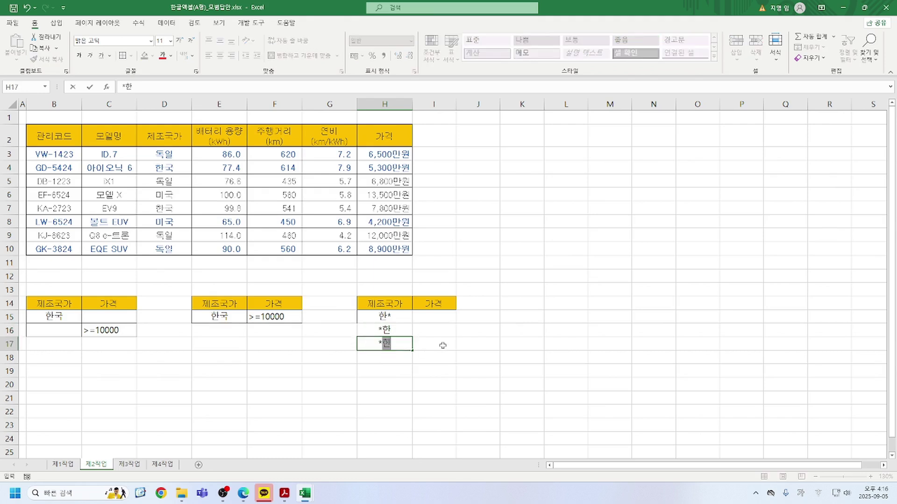
type("*")
key("Return")
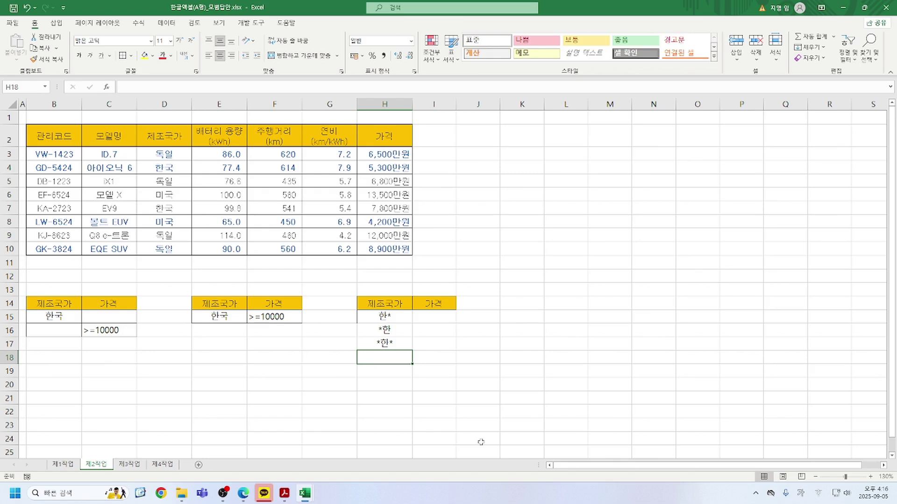
left_click_drag(365, 304, 420, 340)
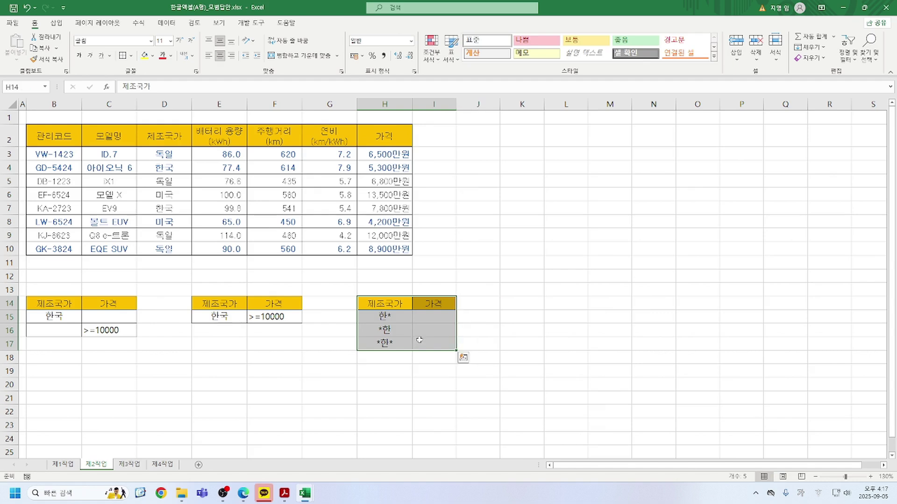
left_click(249, 398)
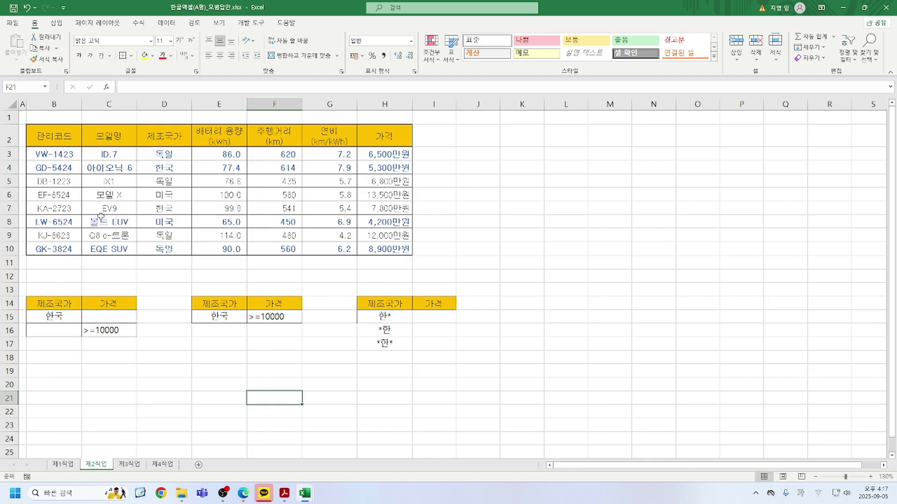
Start an advanced filter on the table B2:H10 with the result copied to another location (다른 장소에 복사).
left_click_drag(44, 131, 397, 251)
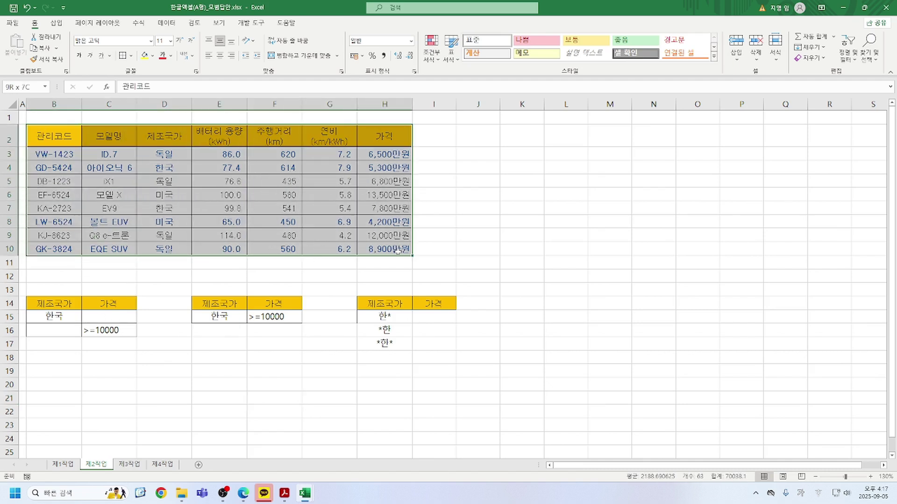
left_click(166, 24)
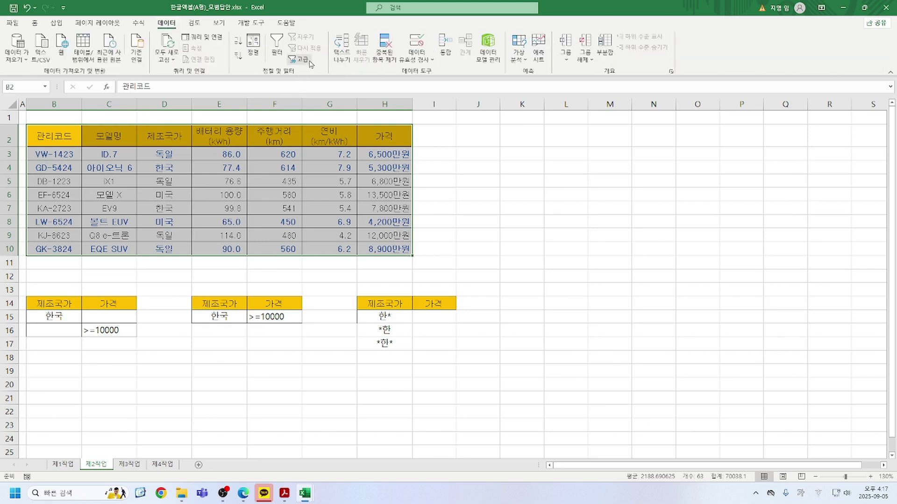
left_click(303, 61)
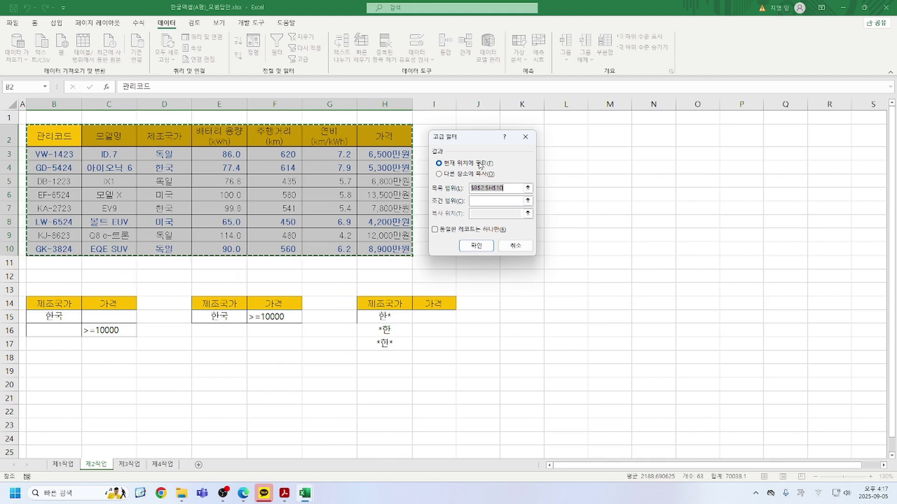
left_click(440, 174)
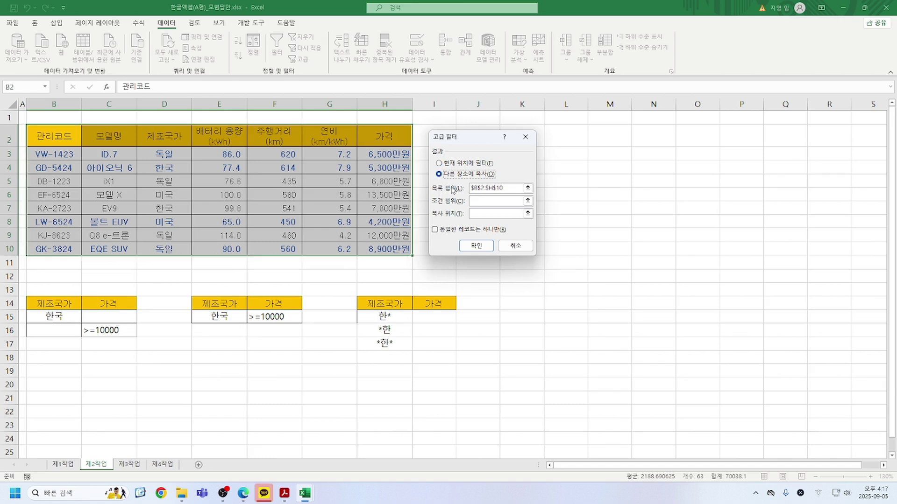
left_click(509, 188)
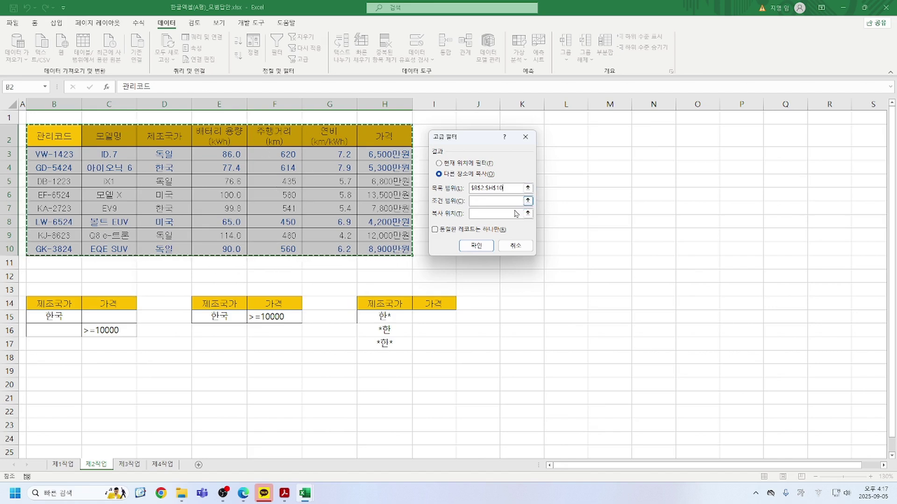
Set the advanced filter's criteria range to B14:C16 and its copy destination to B18.
left_click(492, 201)
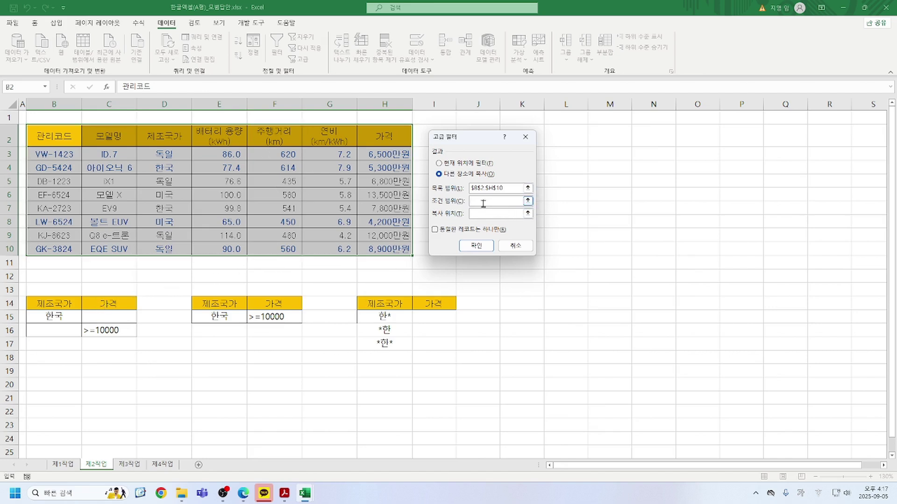
left_click_drag(48, 301, 126, 330)
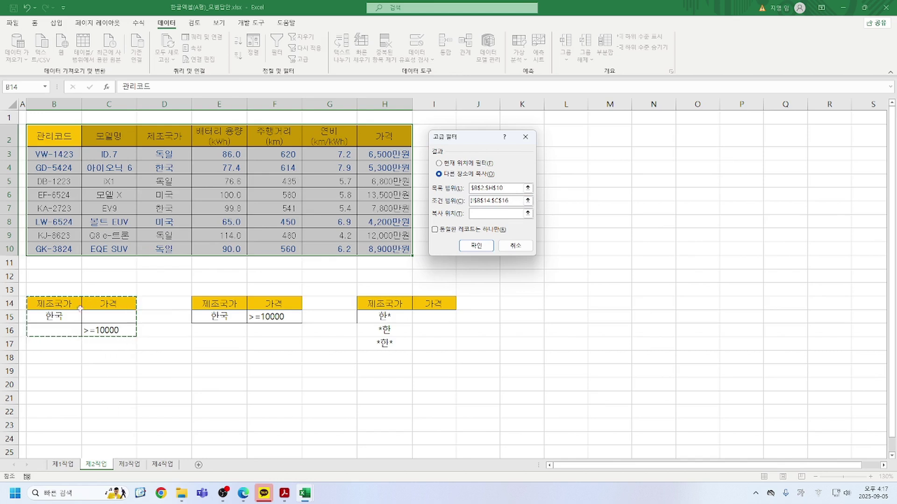
left_click(484, 214)
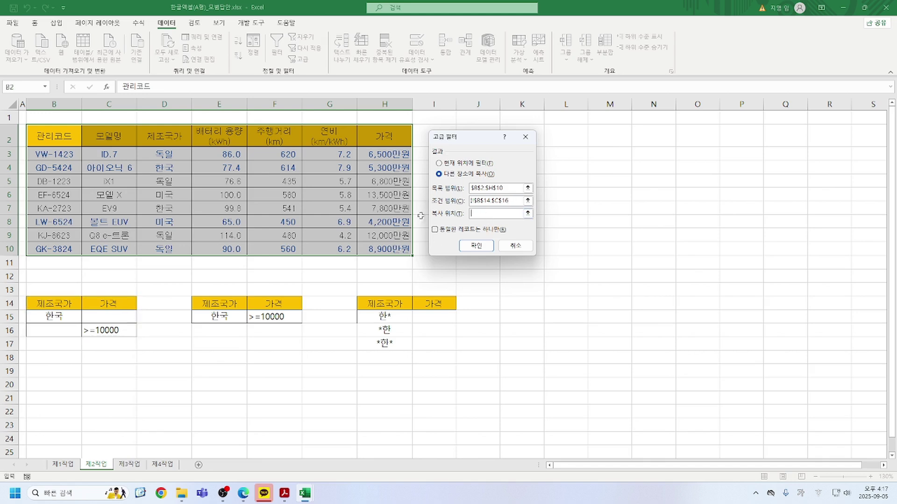
left_click(49, 359)
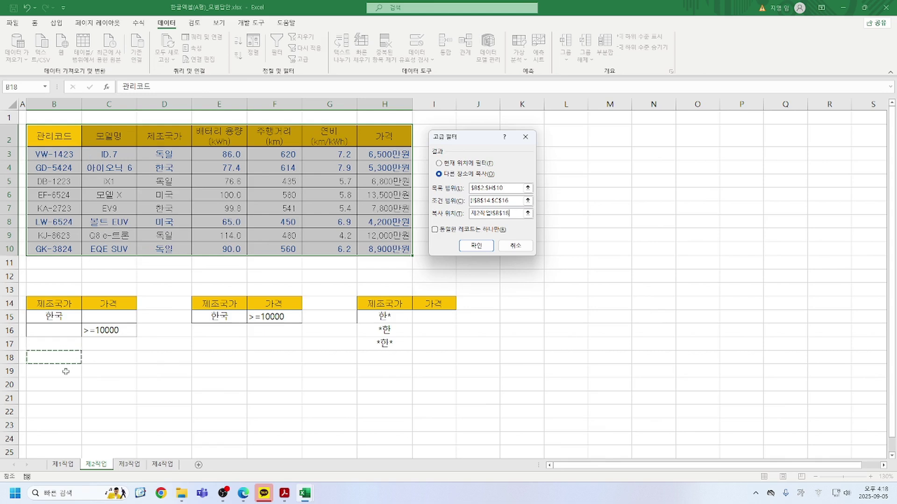
Run the configured advanced filter to extract the matching records at B18.
left_click(476, 246)
scroll(482, 268, "down", 1)
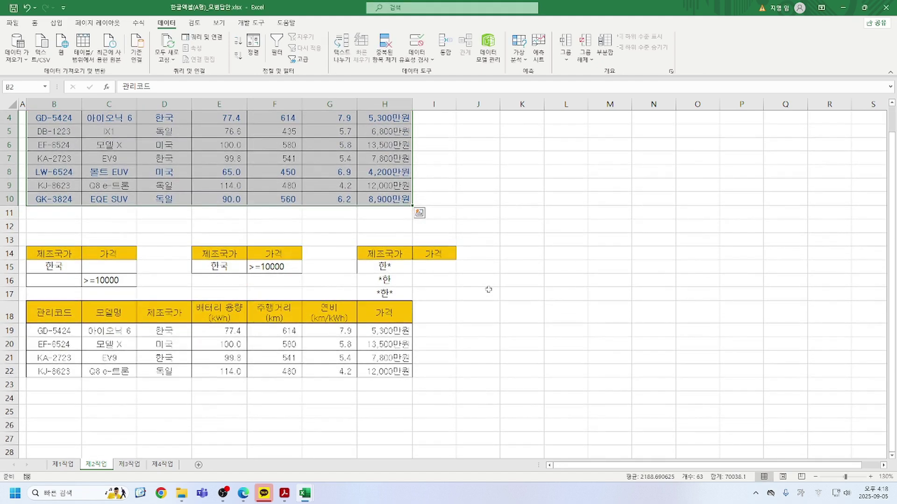
scroll(488, 290, "up", 1)
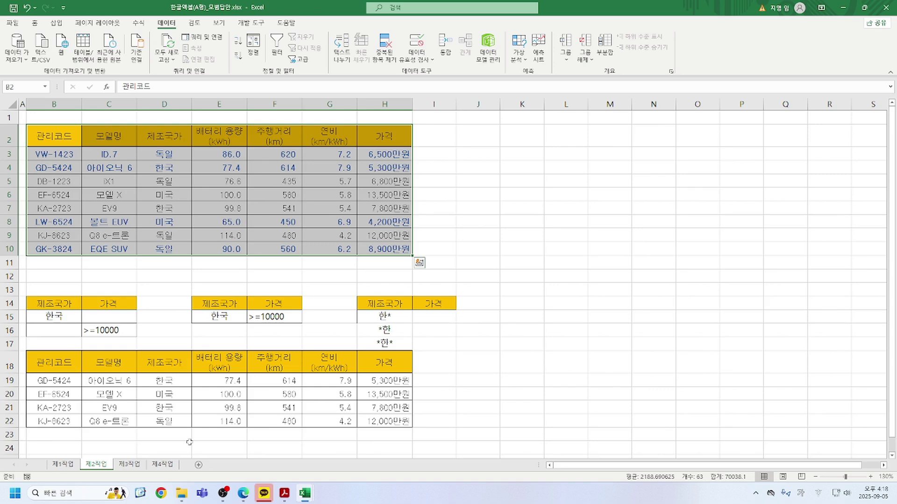
scroll(358, 299, "down", 1)
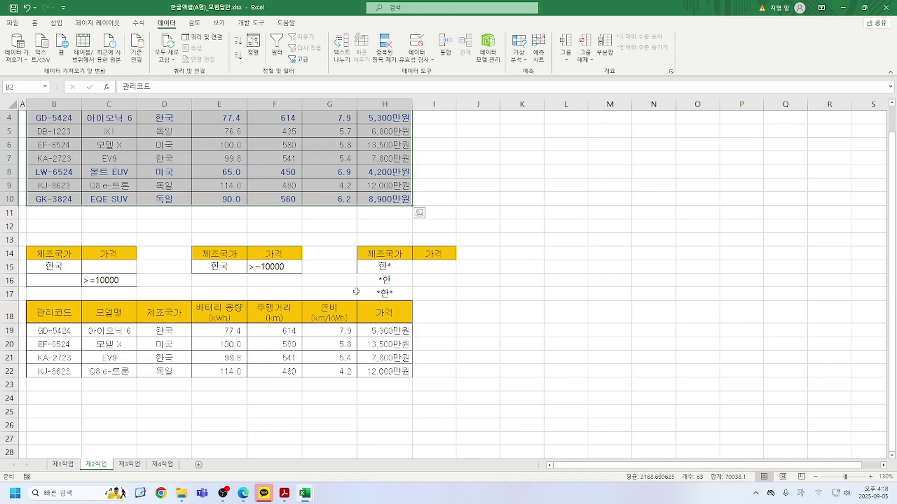
Check the advanced filter condition of 제2작업 in the exam PDF, and return to the workbook.
left_click(284, 493)
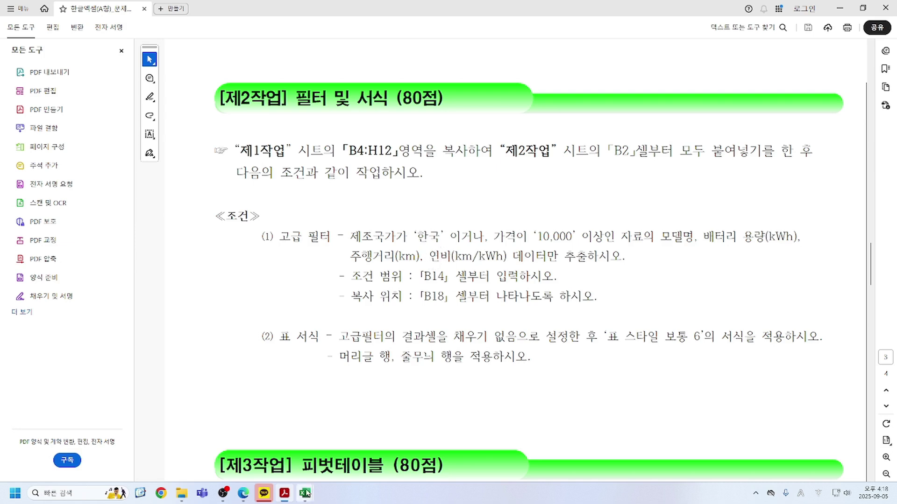
mouse_move(305, 493)
left_click(244, 411)
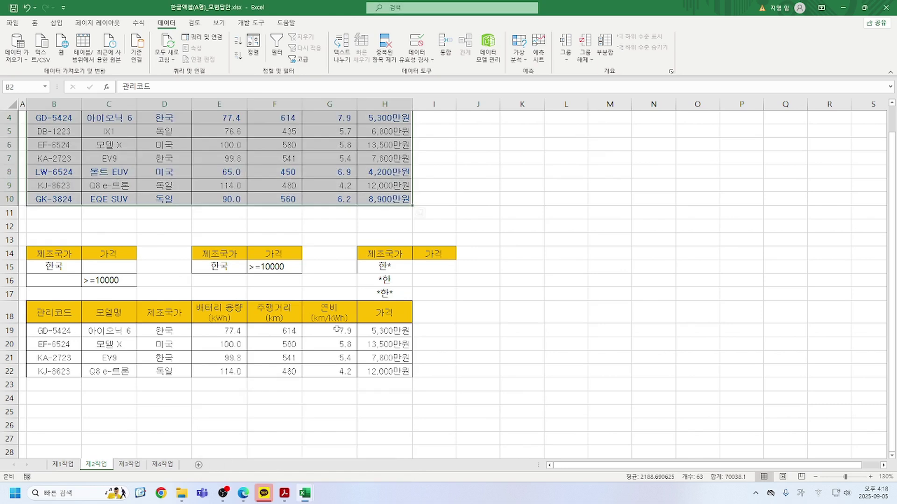
Clear the 제2작업 sheet by deleting the extracted result rows 18 to 24 and the remaining rows 1 to 21.
left_click_drag(9, 312, 9, 397)
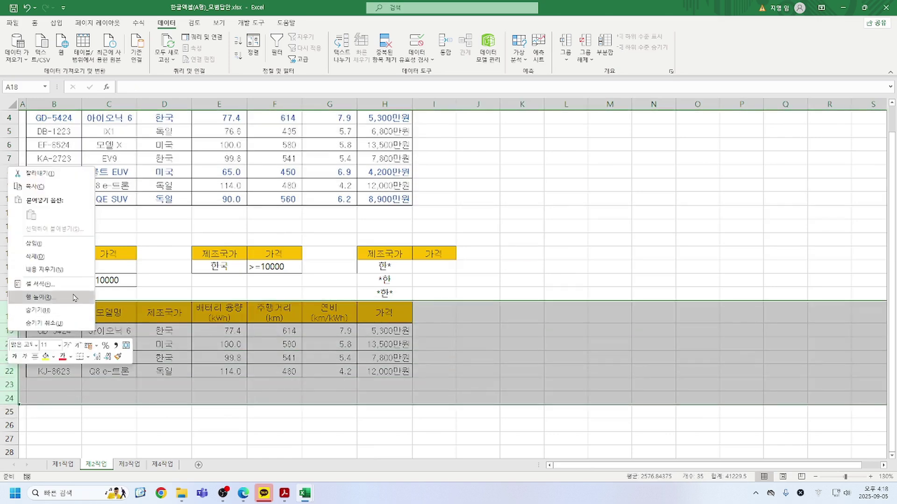
left_click(37, 256)
left_click(313, 376)
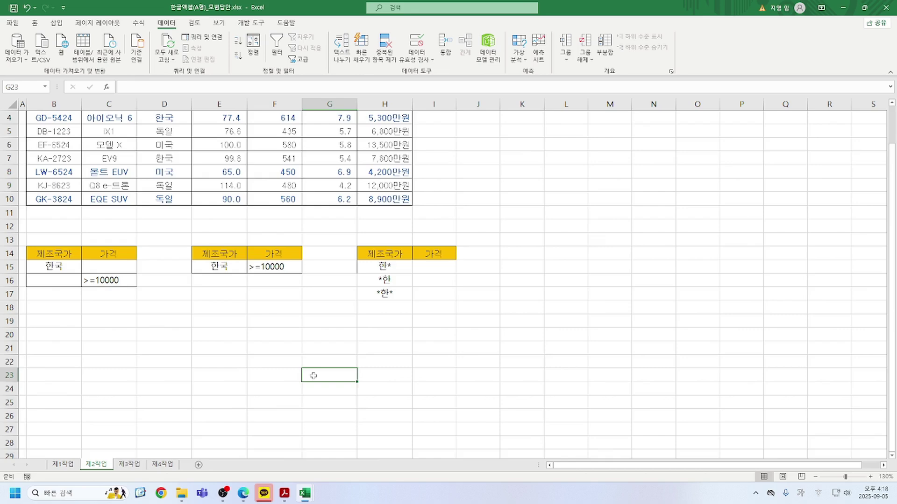
scroll(313, 376, "up", 1)
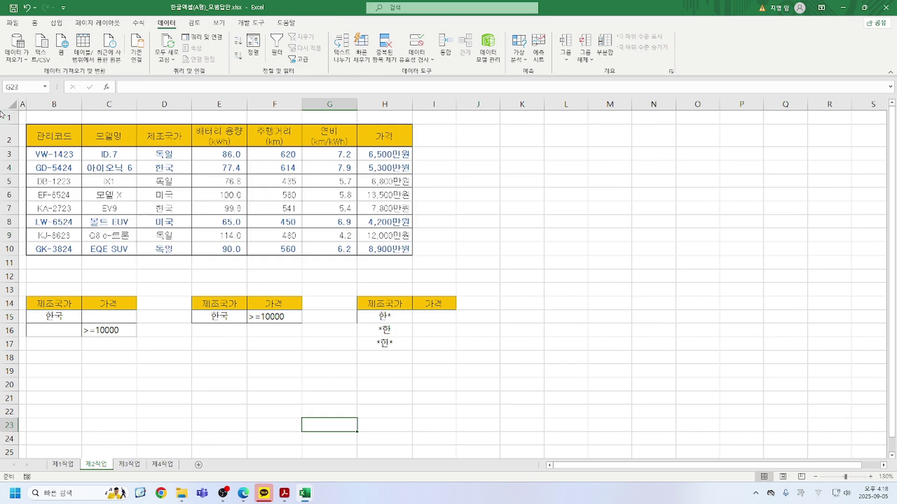
left_click_drag(8, 117, 11, 397)
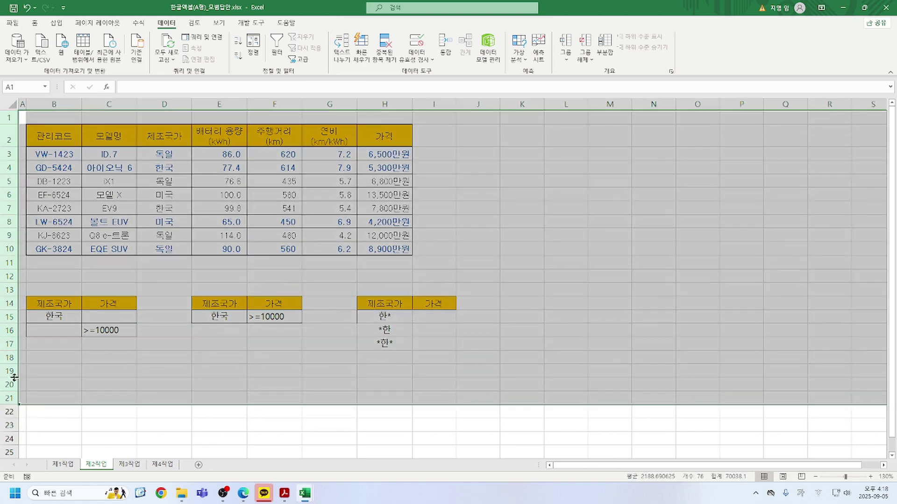
right_click(15, 198)
left_click(45, 285)
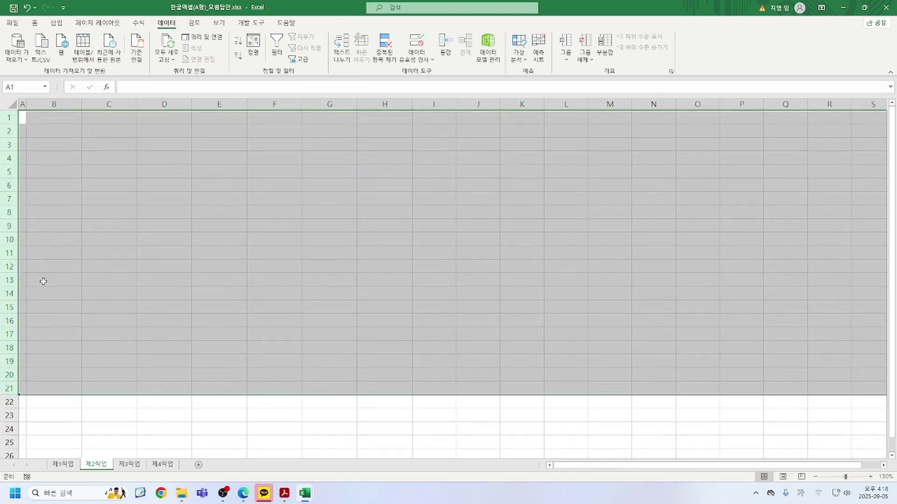
Copy the range B4:H12 from the 제1작업 sheet and paste it at B2 of the 제2작업 sheet.
left_click(65, 466)
left_click_drag(40, 177, 446, 314)
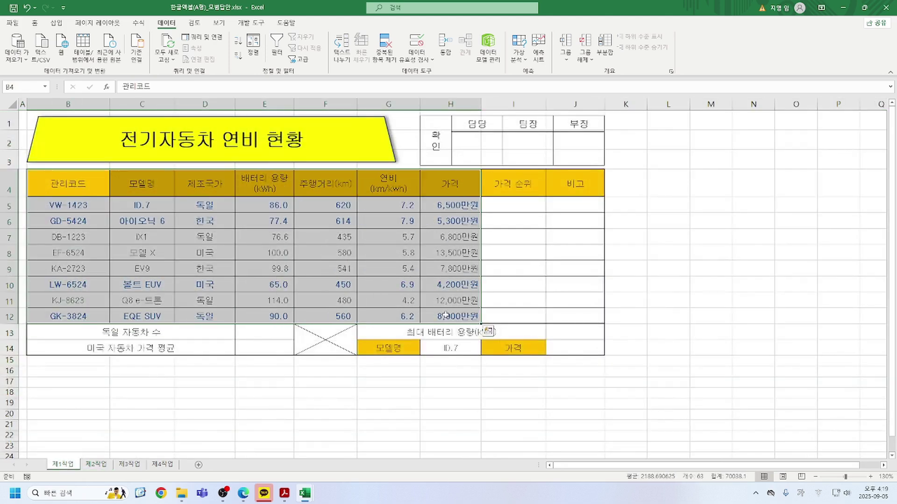
key("ctrl+c")
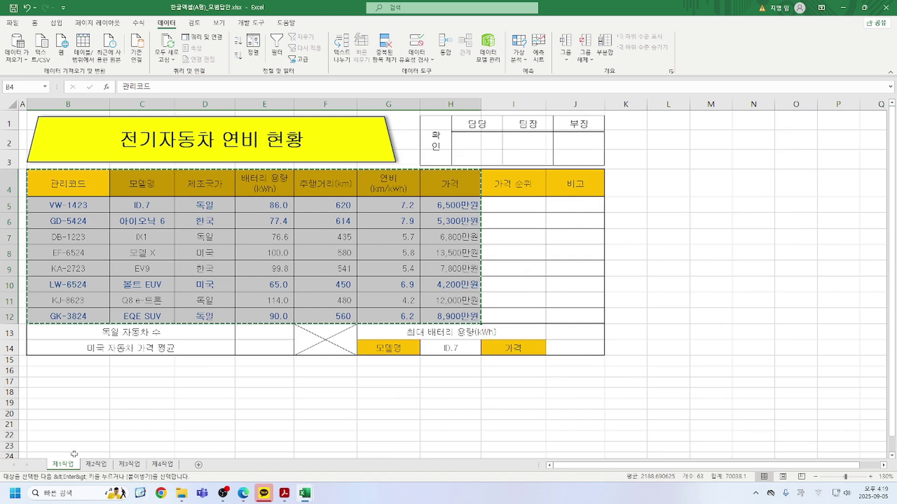
left_click(96, 464)
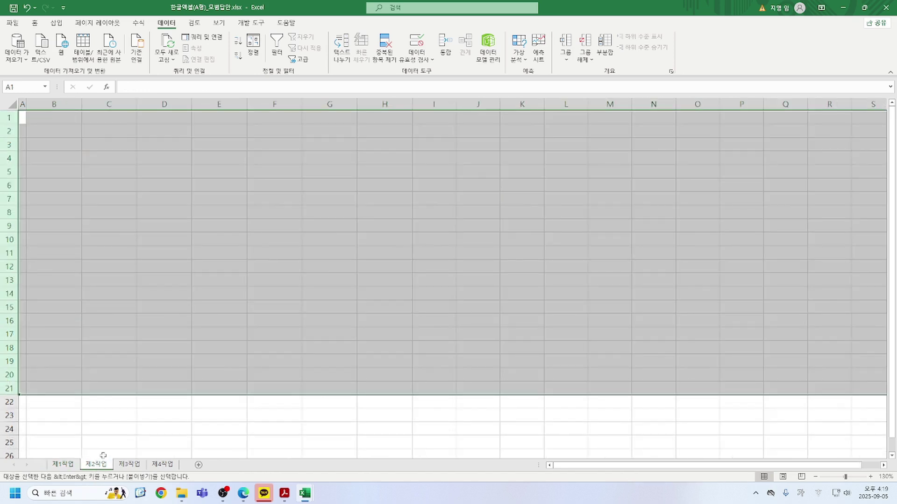
left_click(49, 133)
key("ctrl+v")
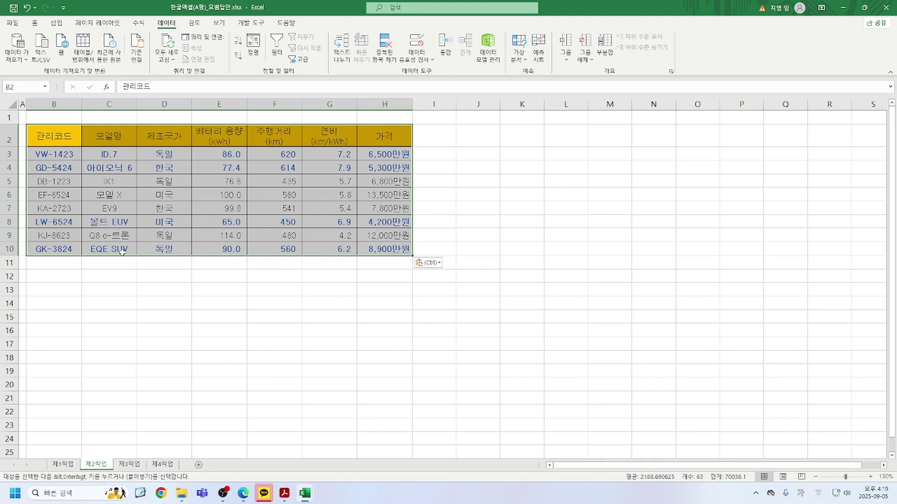
Copy the 제조국가 and 가격 header cells of the table to B14 as the criteria headers.
left_click(160, 137)
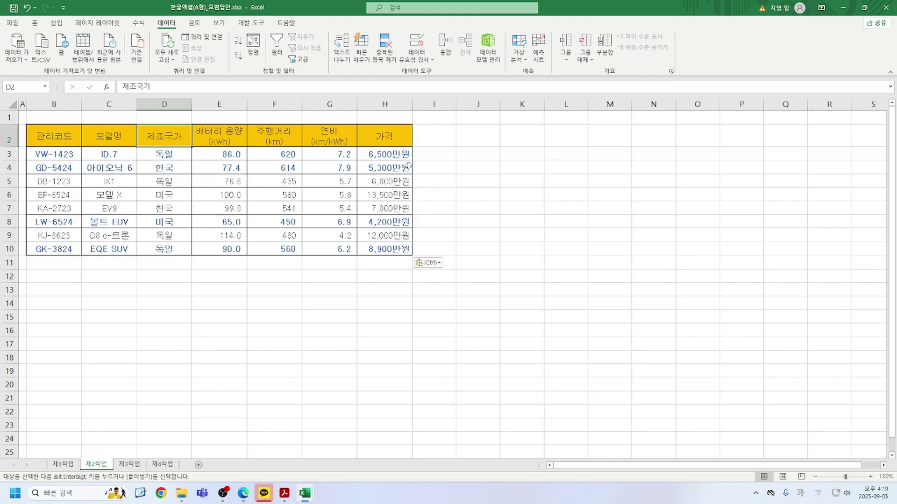
key("ctrl")
left_click(156, 137)
left_click(372, 142, "ctrl")
key("ctrl+c")
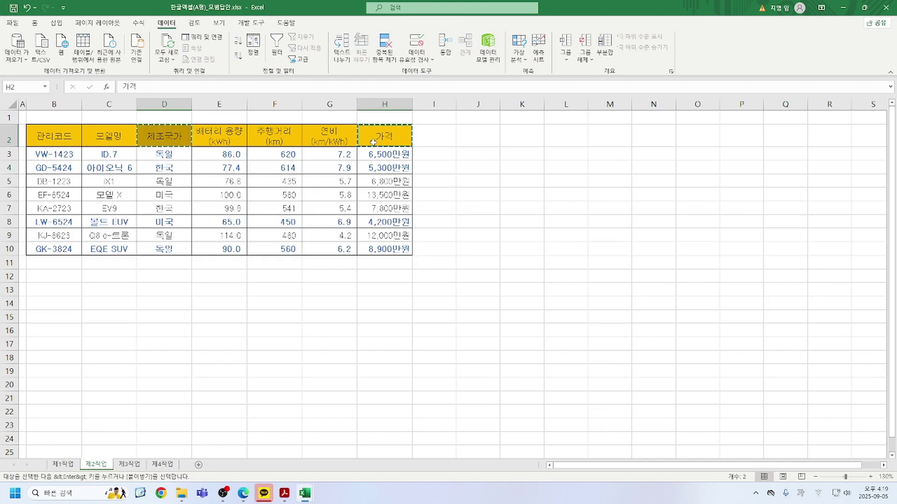
left_click(54, 302)
key("ctrl+v")
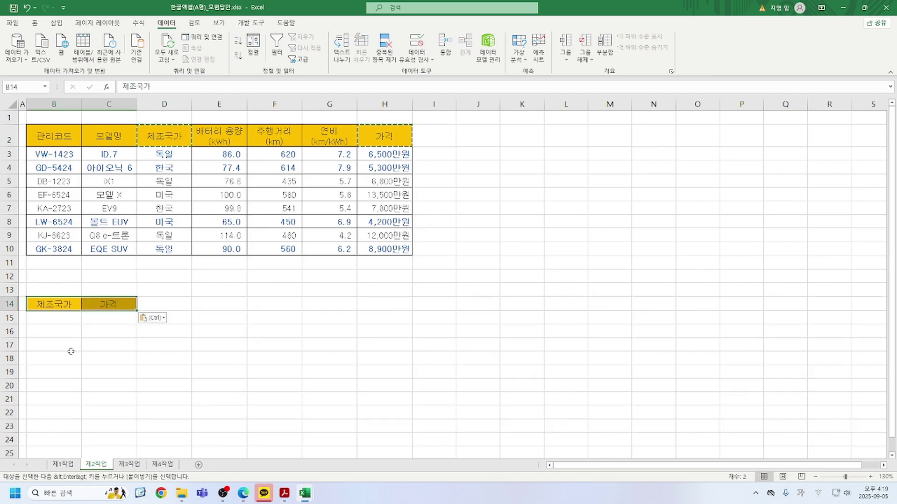
Enter the OR criteria 한국 in B15 under 제조국가 and >=10000 in C16 under 가격.
left_click(47, 319)
type("ㅎ한국")
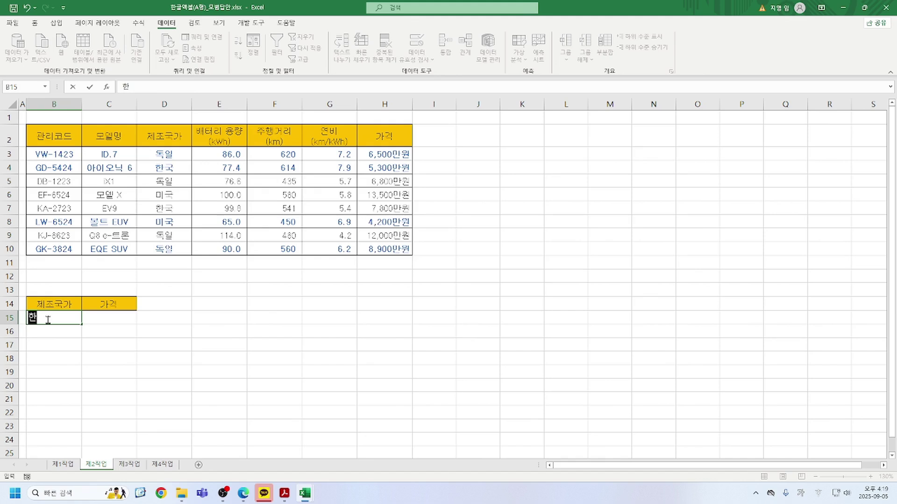
key("Return")
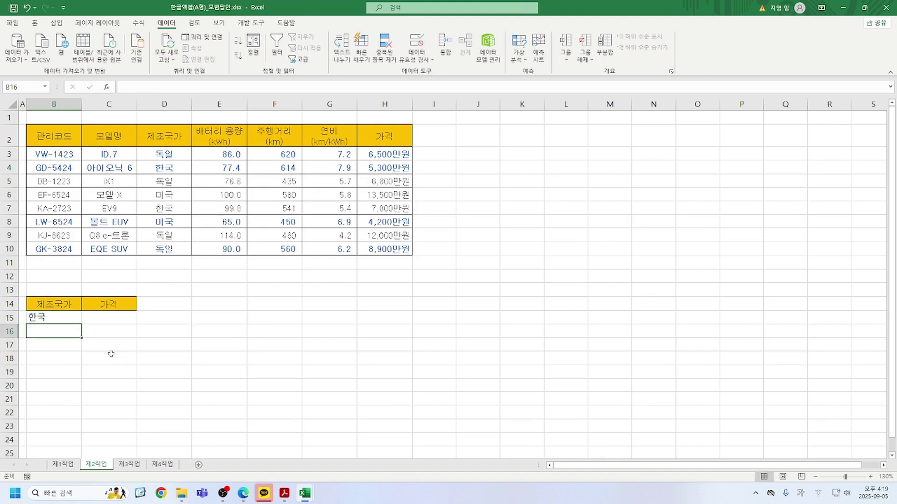
left_click(124, 329)
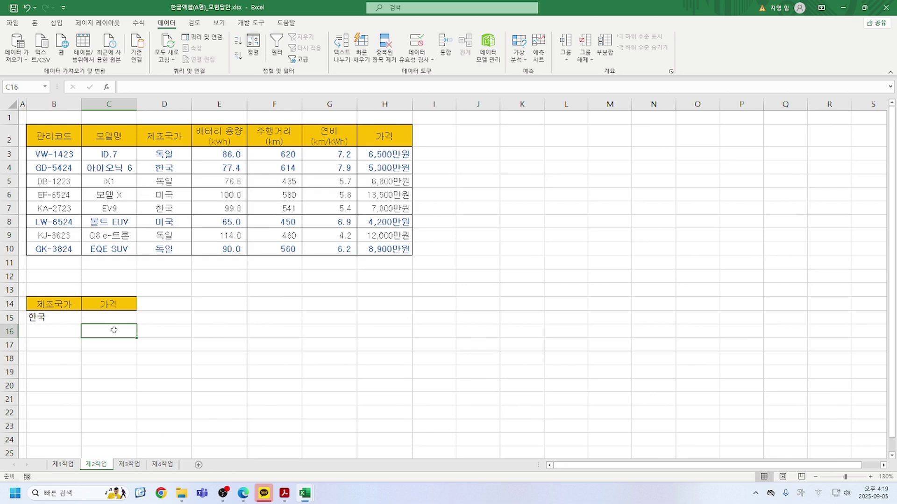
type(">=10")
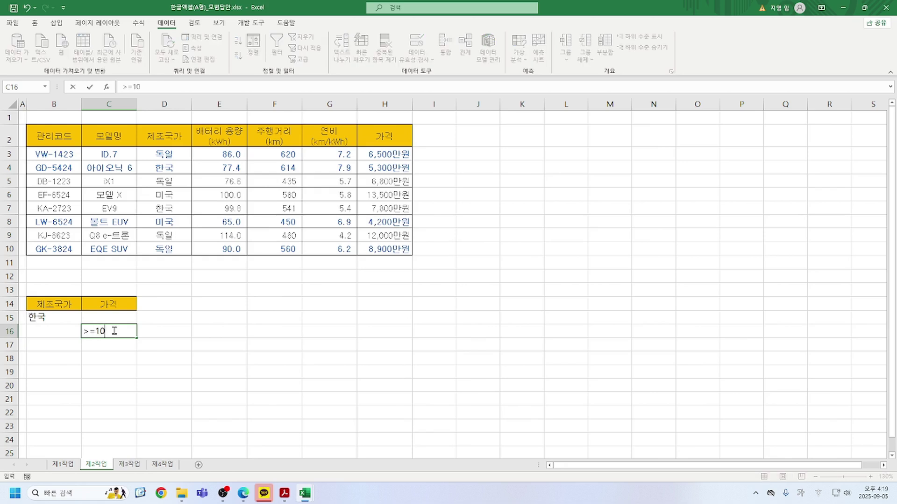
type("000")
key("Return")
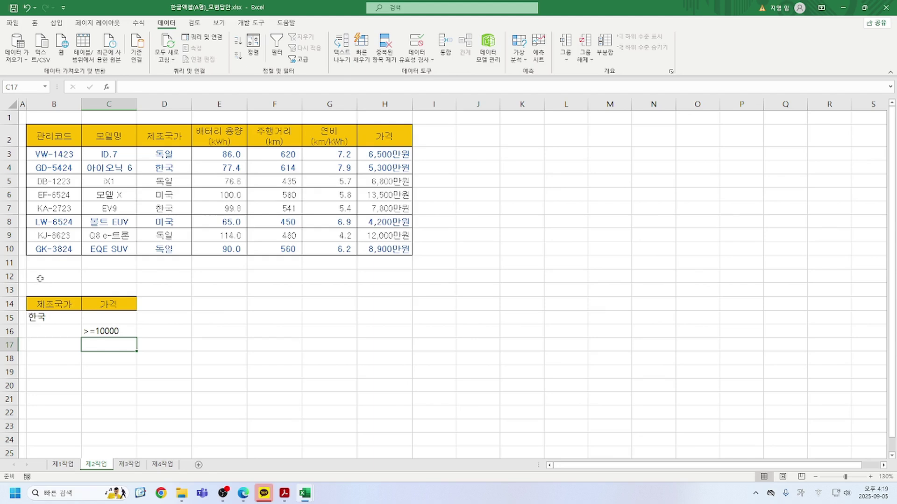
Add cell borders to the criteria range B14:C16 and centre its contents.
left_click(42, 305)
left_click_drag(42, 304, 112, 332)
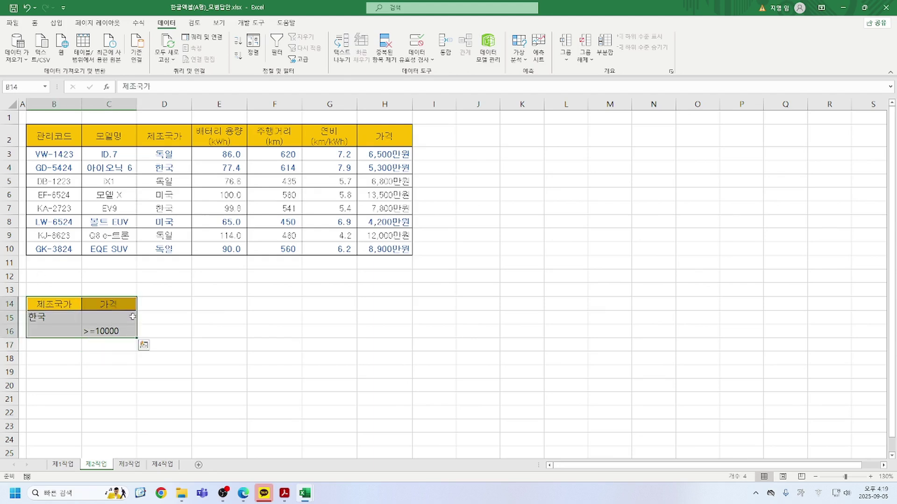
left_click(37, 23)
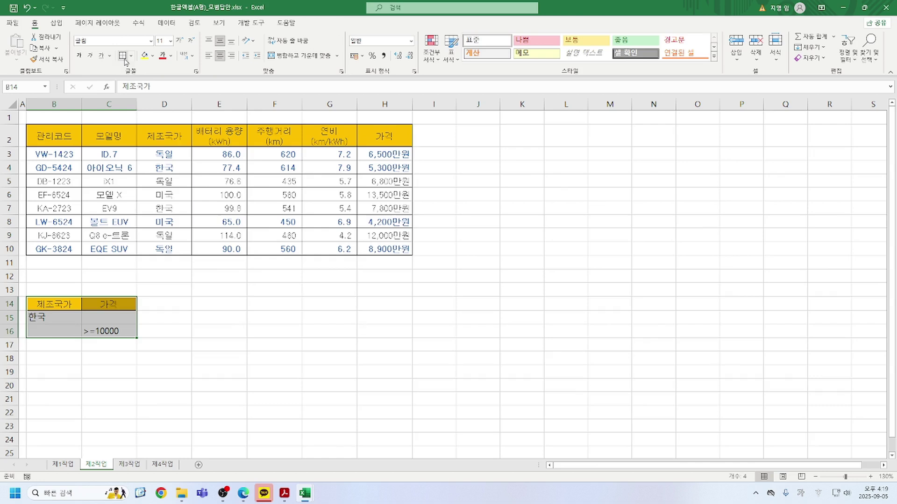
left_click(123, 56)
left_click(219, 55)
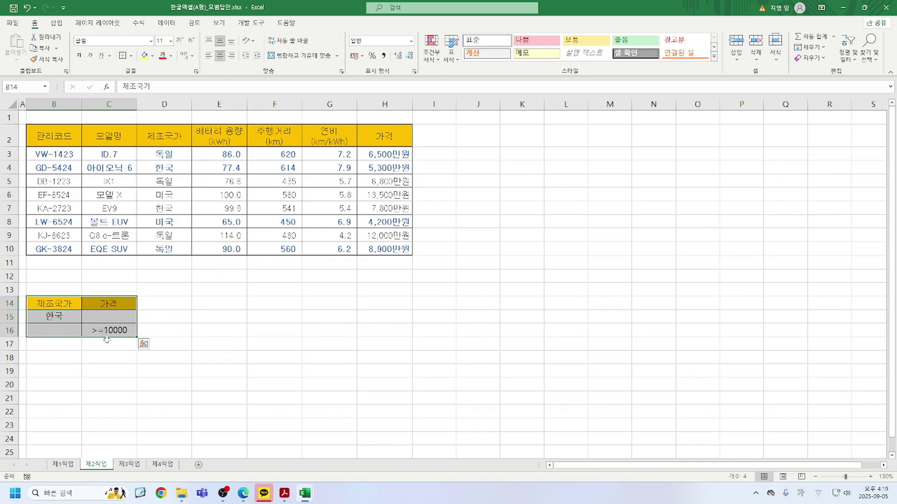
left_click(196, 331)
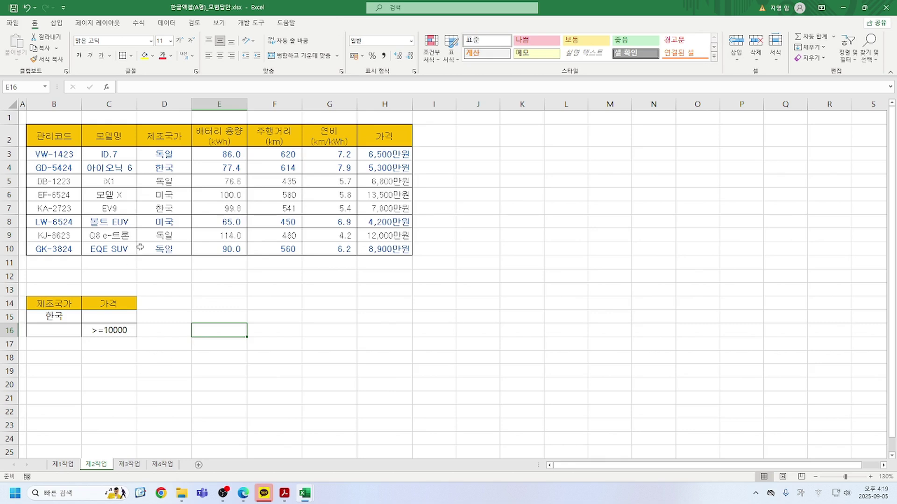
Copy the 모델명, 배터리 용량(kWh), 주행거리(km) and 연비(km/kWh) headers of the table to B18.
left_click(111, 135)
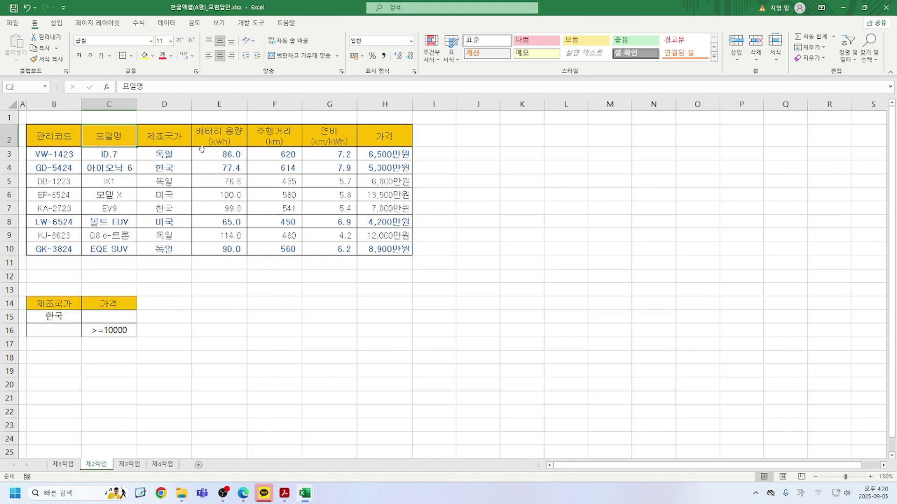
left_click(216, 135, "ctrl")
left_click(259, 138, "ctrl")
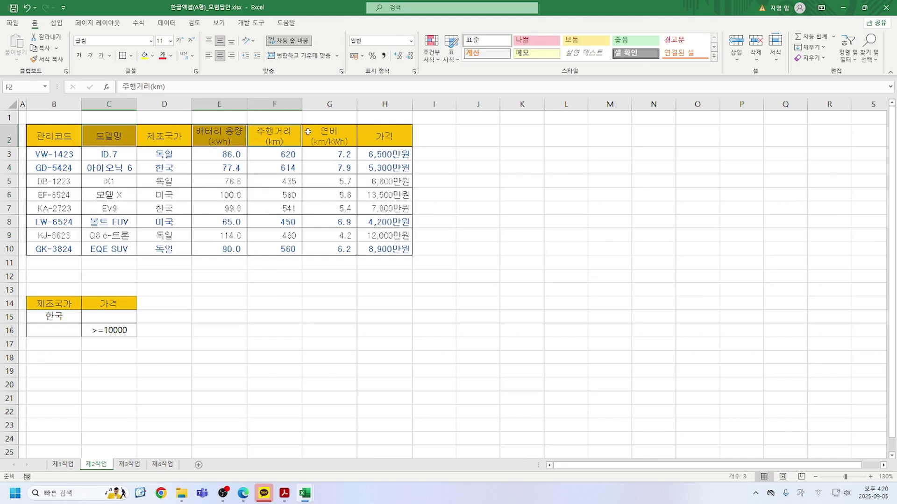
left_click(329, 134, "ctrl")
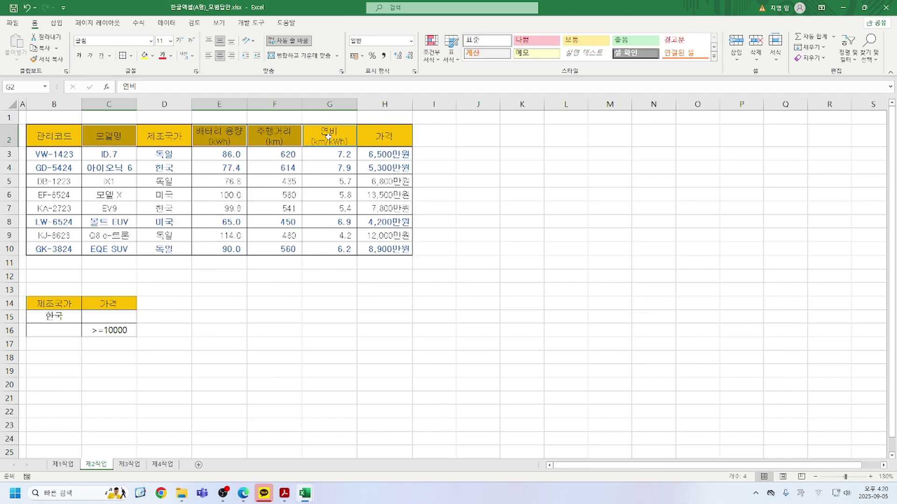
key("ctrl+c")
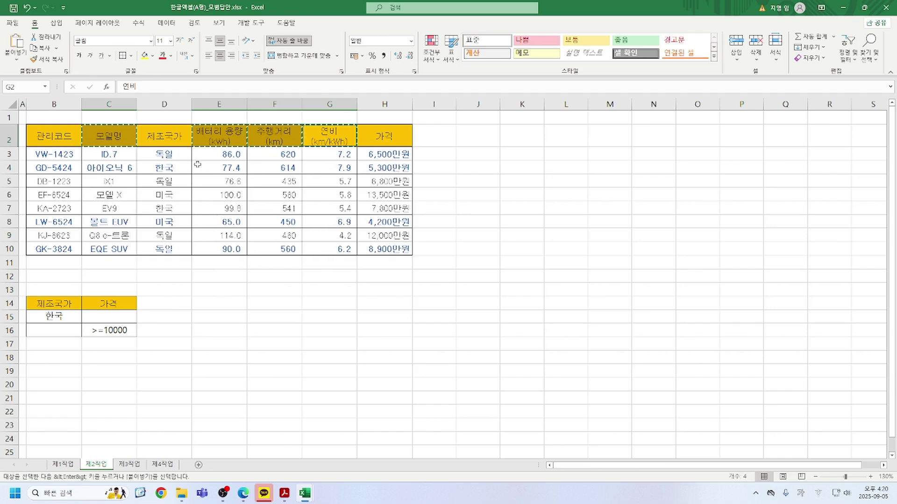
left_click(45, 355)
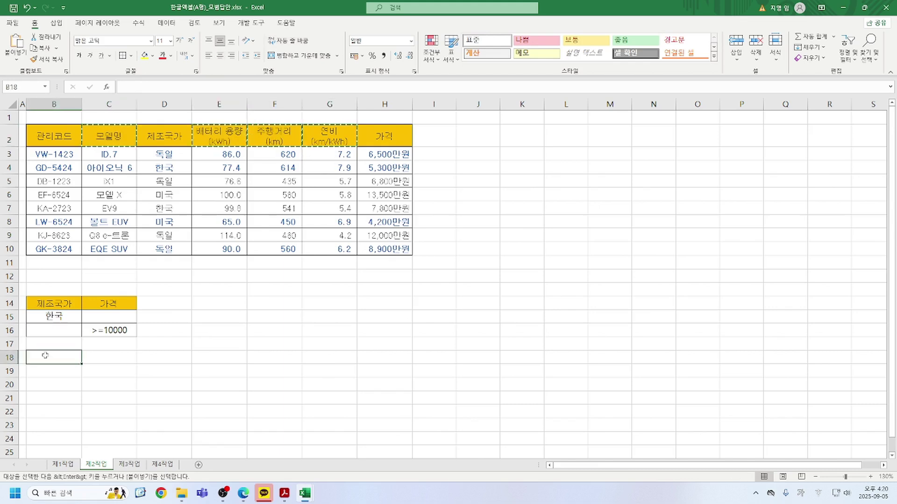
key("ctrl+v")
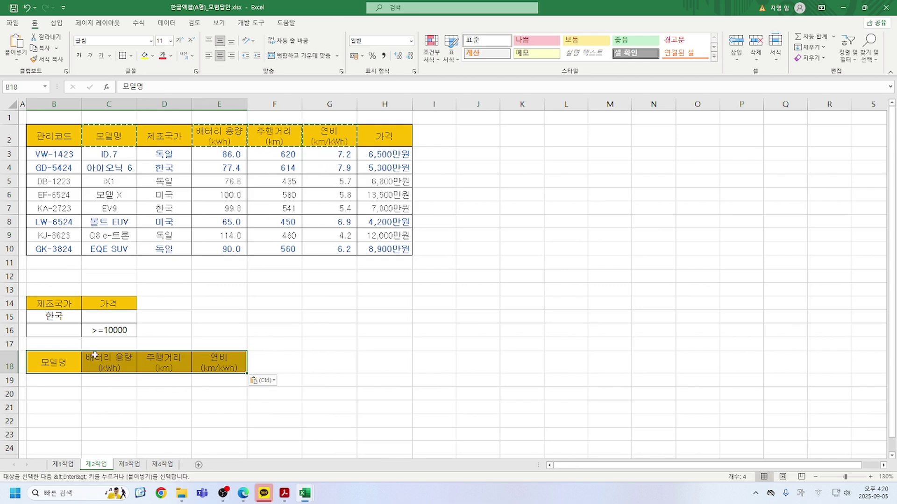
Run an advanced filter on B2:H10 with criteria range B14:C16, copying the results to the header cells B18:E18.
left_click_drag(43, 135, 406, 241)
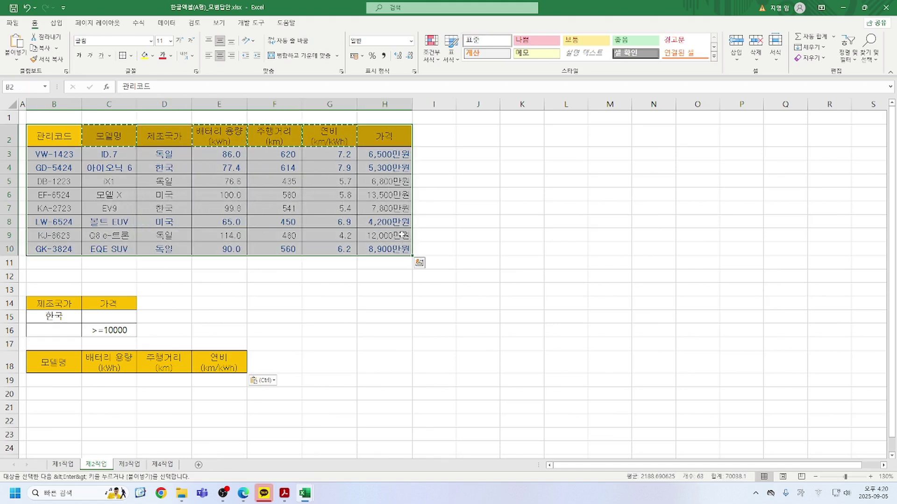
left_click(167, 23)
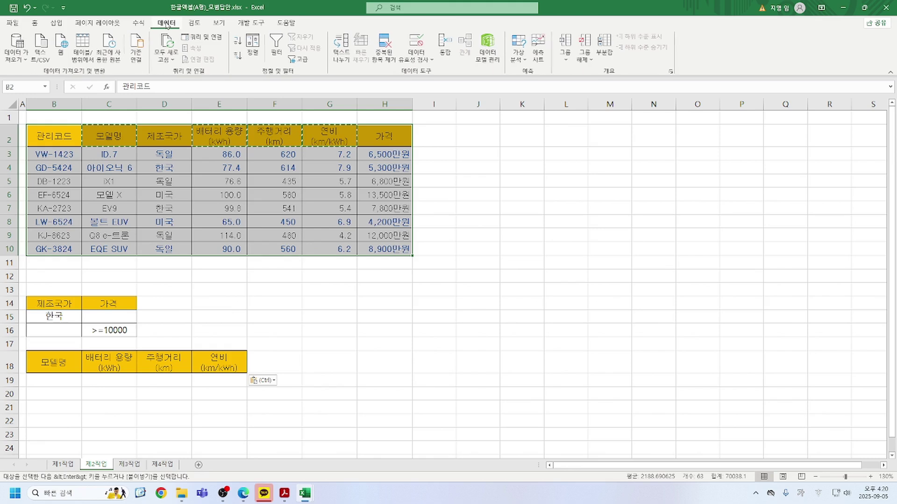
left_click(301, 61)
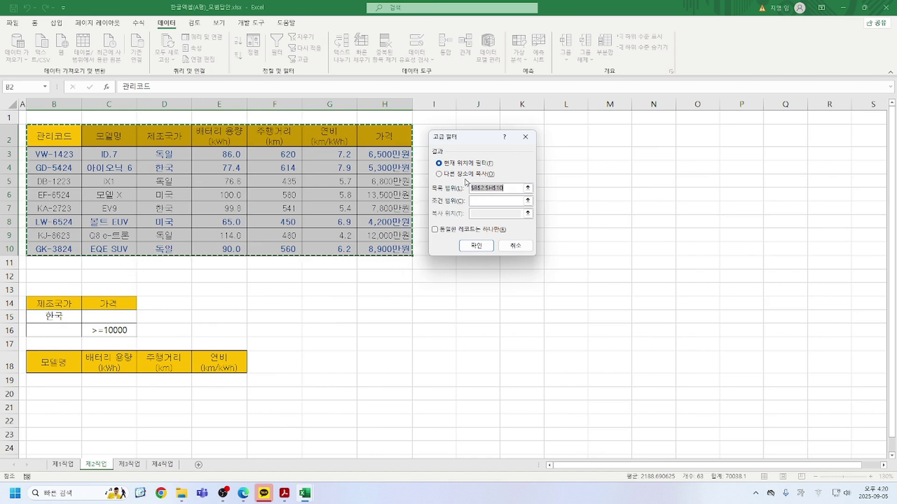
left_click(439, 174)
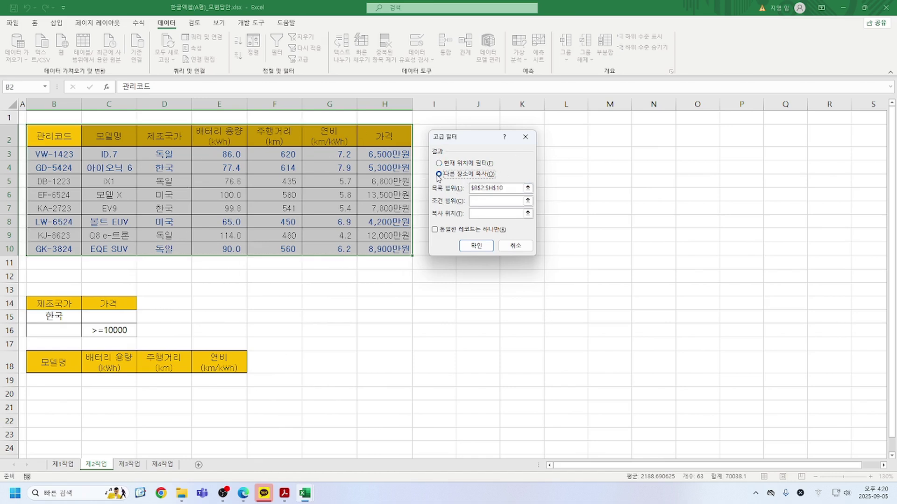
left_click(493, 201)
left_click_drag(41, 304, 107, 327)
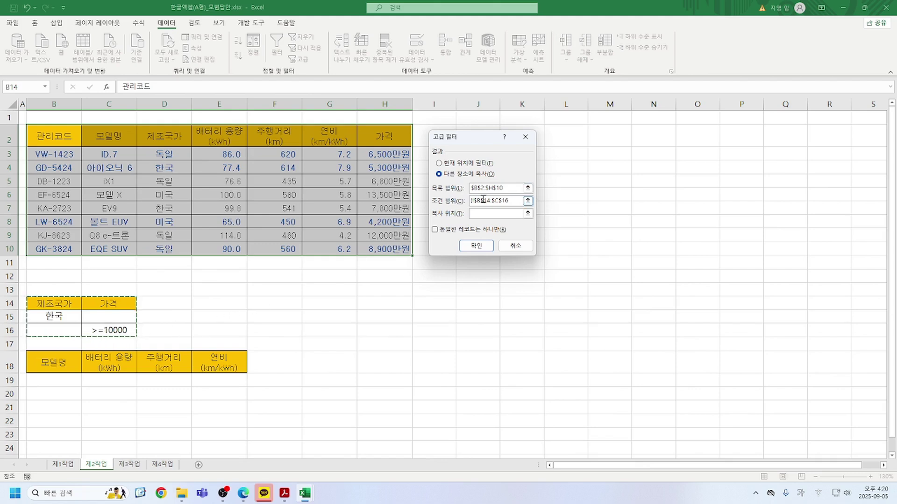
left_click(486, 213)
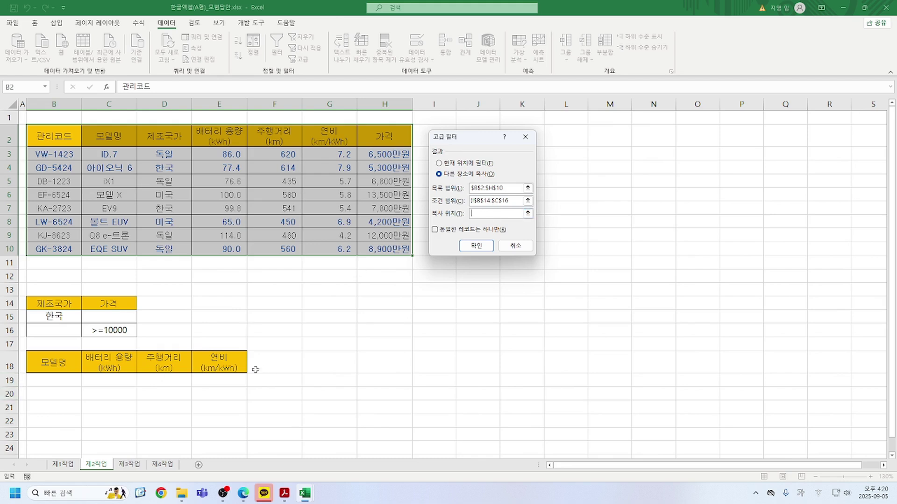
left_click(52, 360)
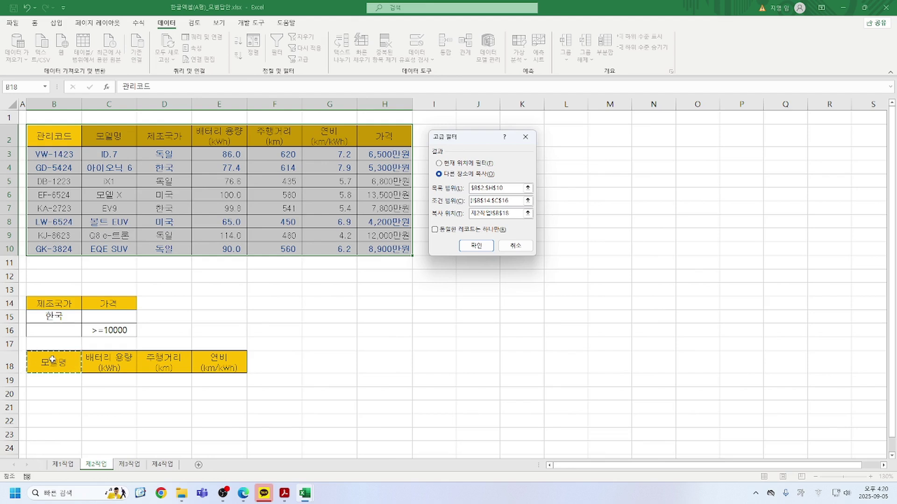
left_click_drag(52, 360, 223, 362)
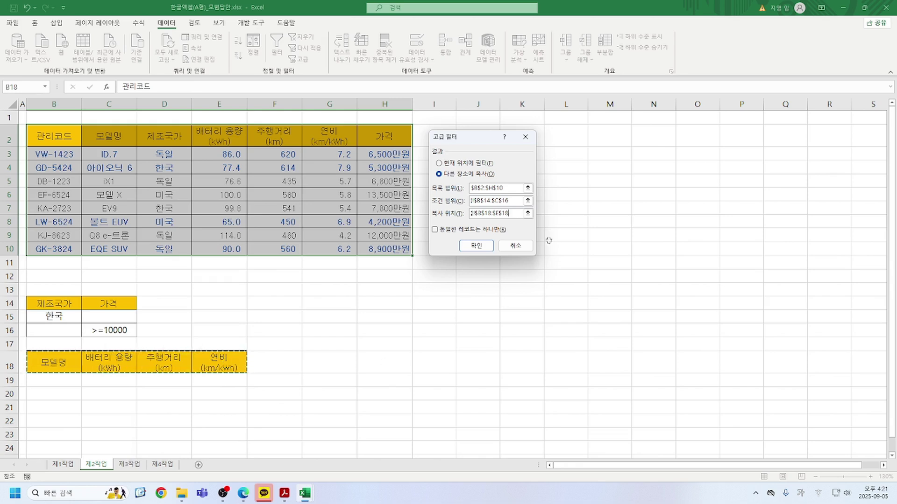
left_click(473, 244)
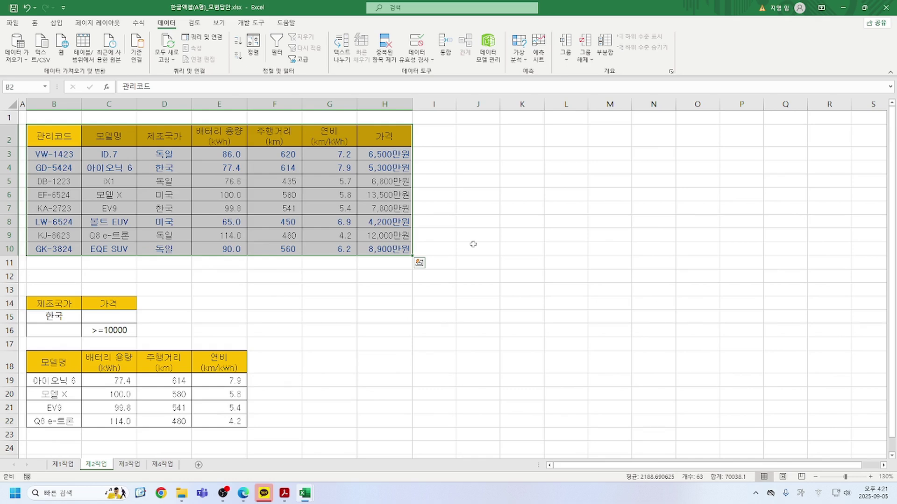
Check the 표 서식 condition in the exam PDF and set the filter result cells B18:E22 in Excel to no fill.
left_click(284, 493)
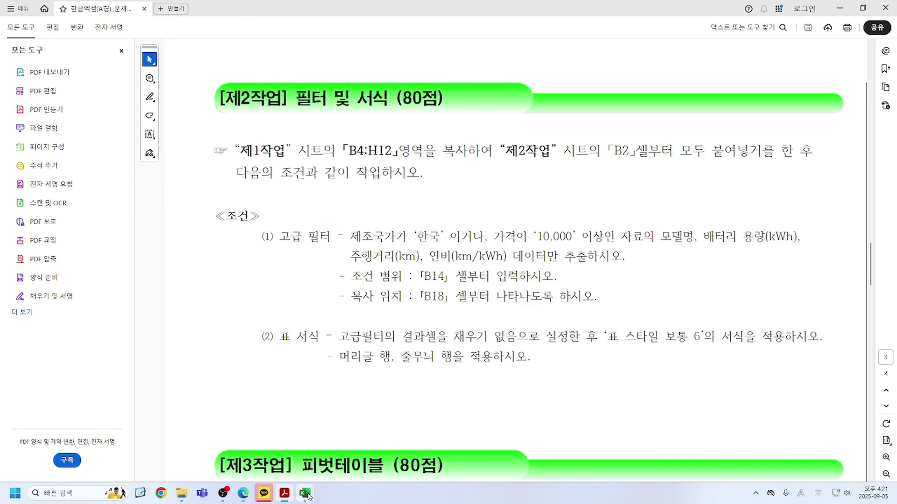
mouse_move(304, 493)
left_click(249, 419)
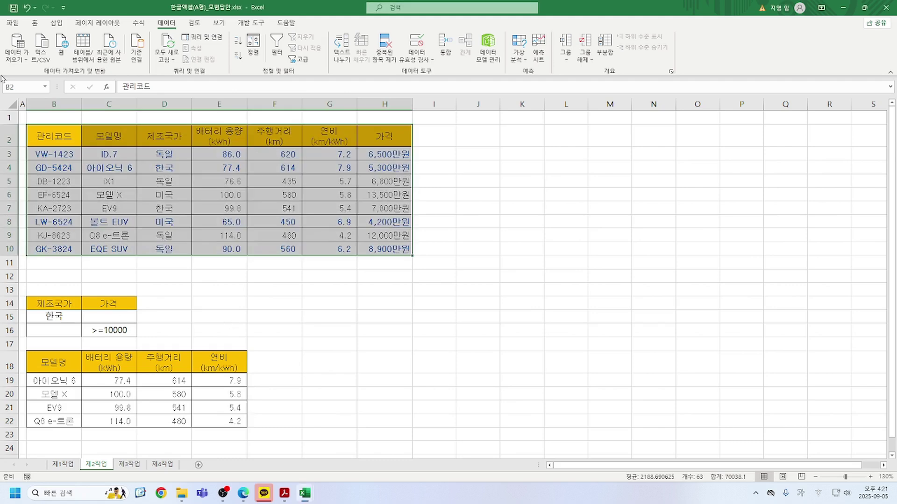
left_click(50, 360)
mouse_move(50, 360)
left_mouse_down()
mouse_move(70, 420)
mouse_move(200, 411)
mouse_move(222, 420)
left_mouse_up()
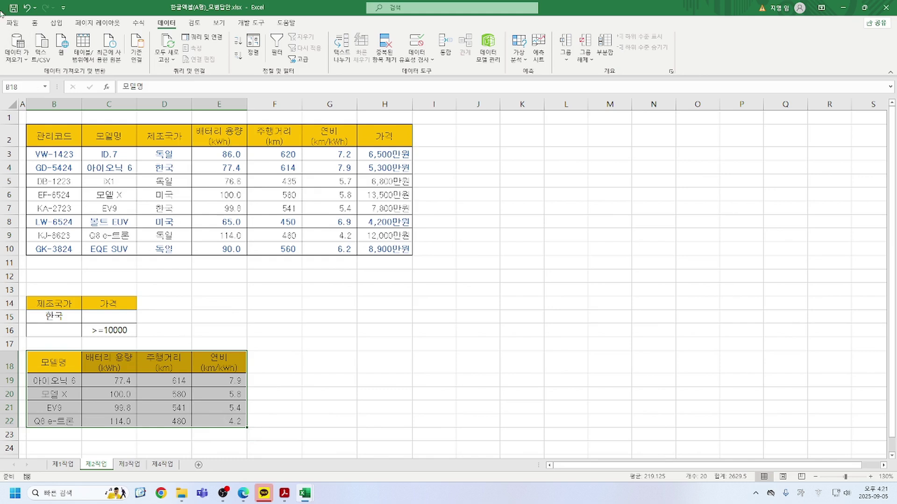
left_click(35, 23)
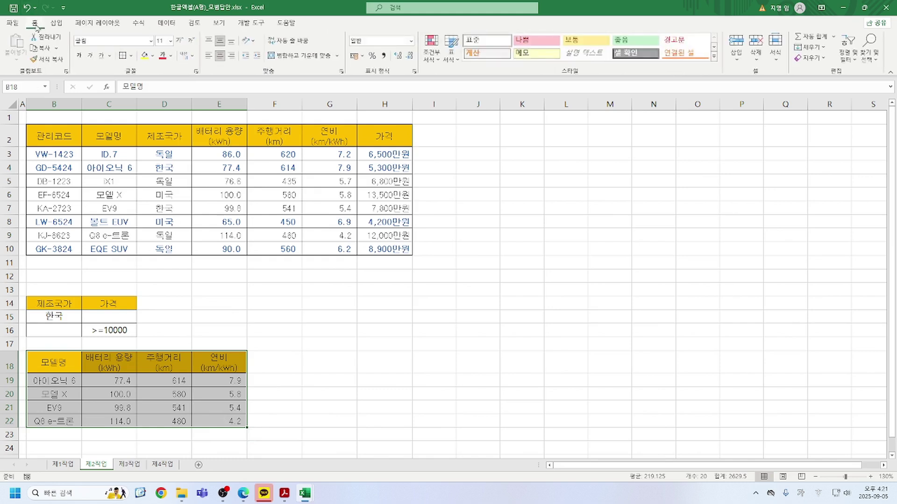
left_click(152, 56)
left_click(185, 159)
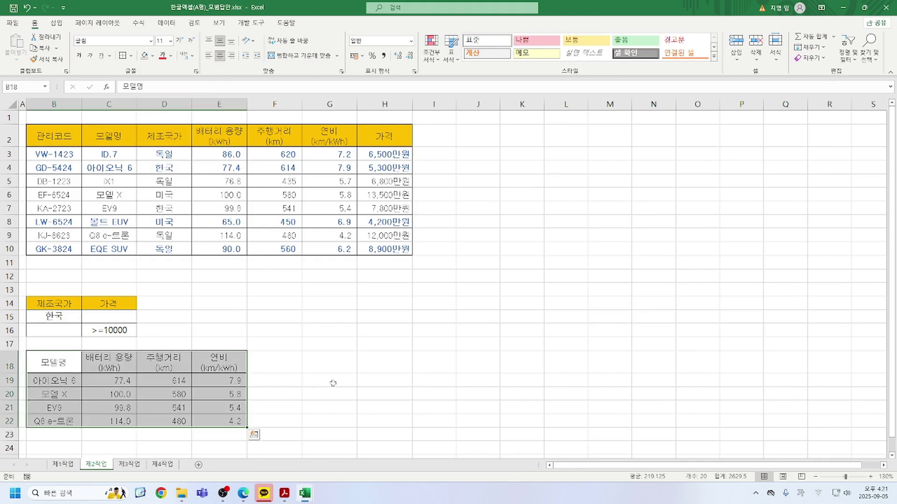
Format the filter result B18:E22 as a table with headers in the style 표 스타일 보통 6.
left_click(454, 55)
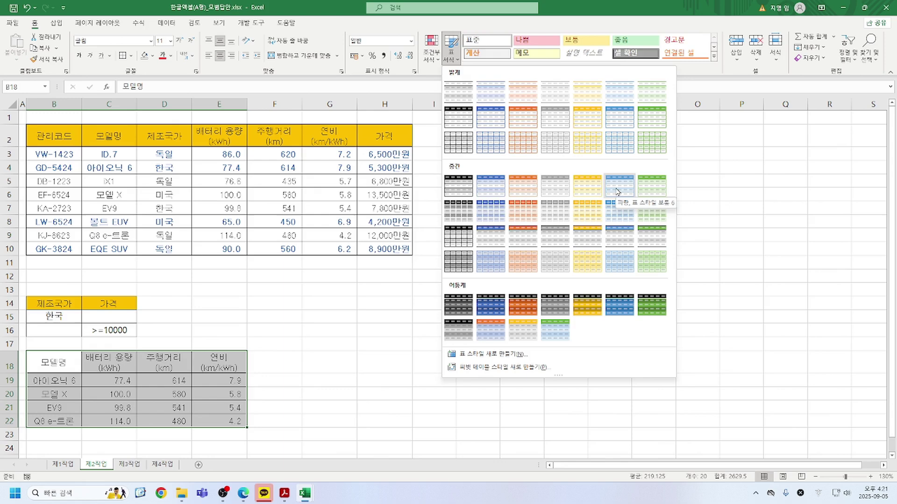
left_click(618, 192)
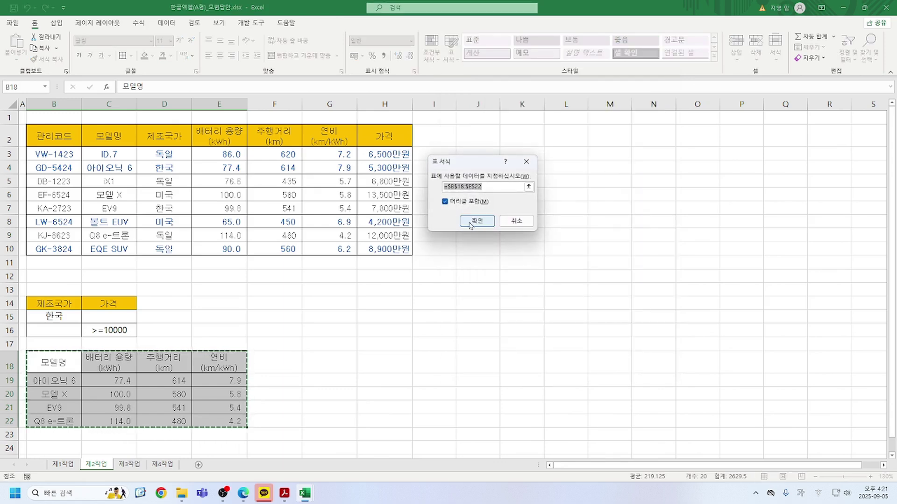
left_click_drag(479, 162, 346, 305)
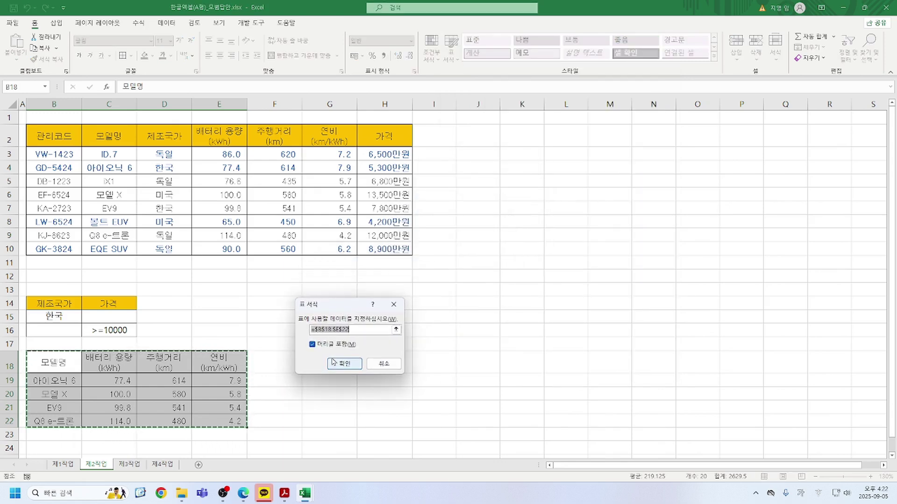
left_click(345, 364)
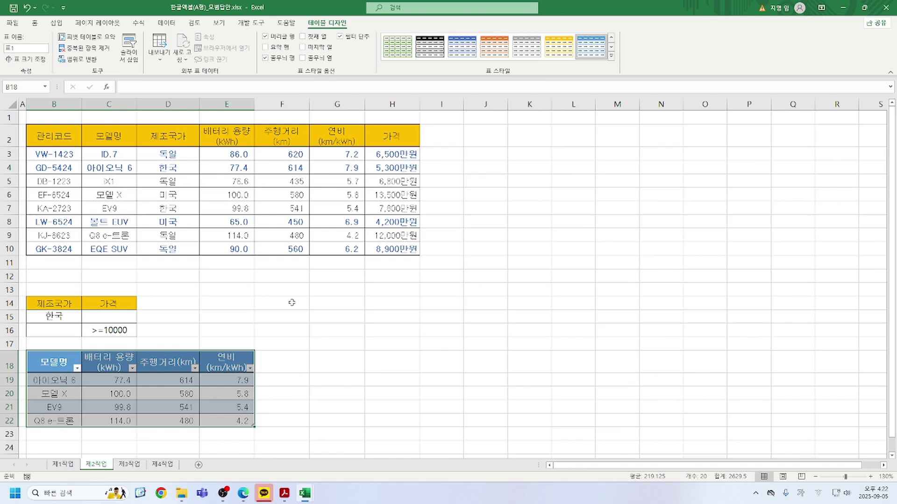
left_click(145, 209)
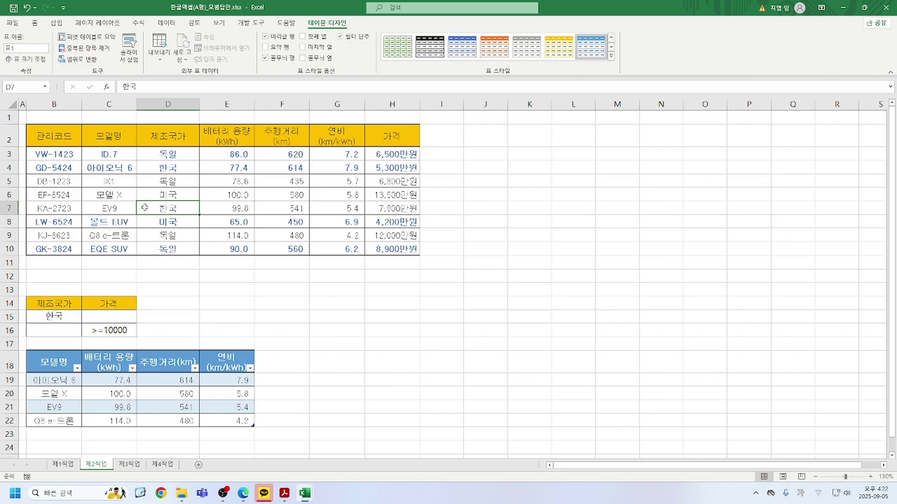
left_click(133, 394)
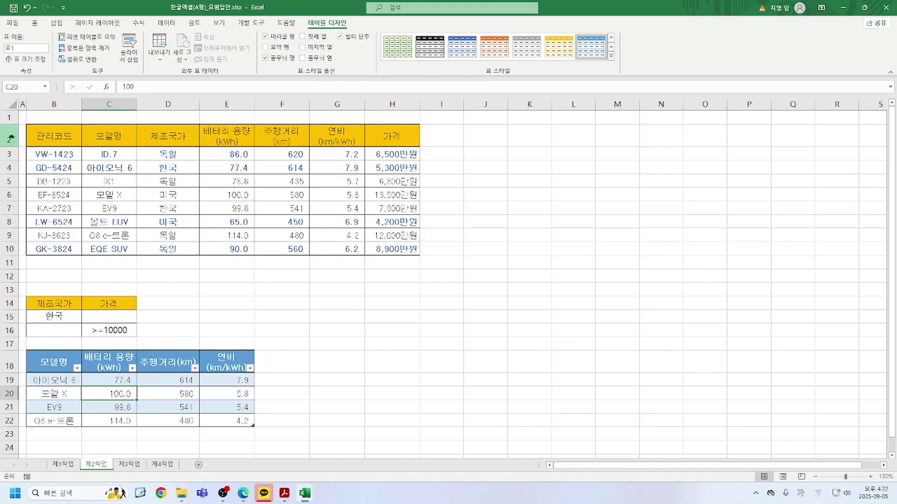
Delete rows 1 to 26 of the 제2작업 sheet to clear all of its contents.
left_click_drag(9, 117, 28, 439)
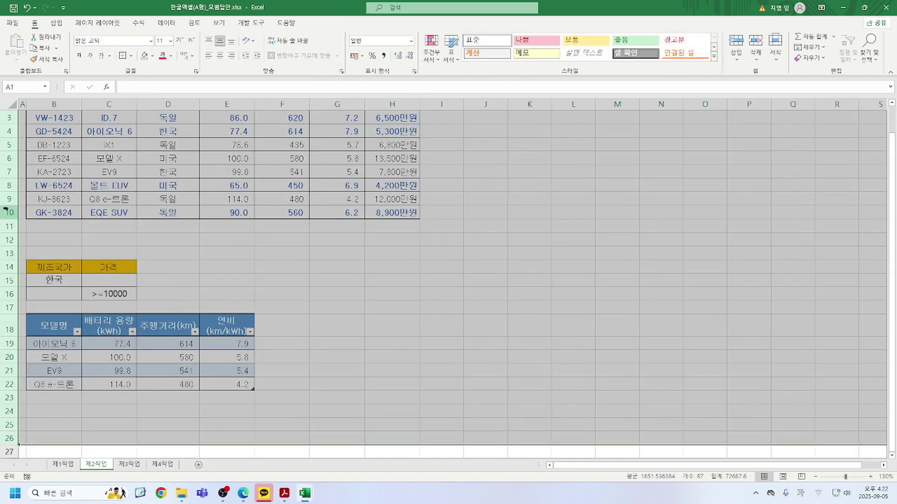
right_click(9, 207)
left_click(50, 297)
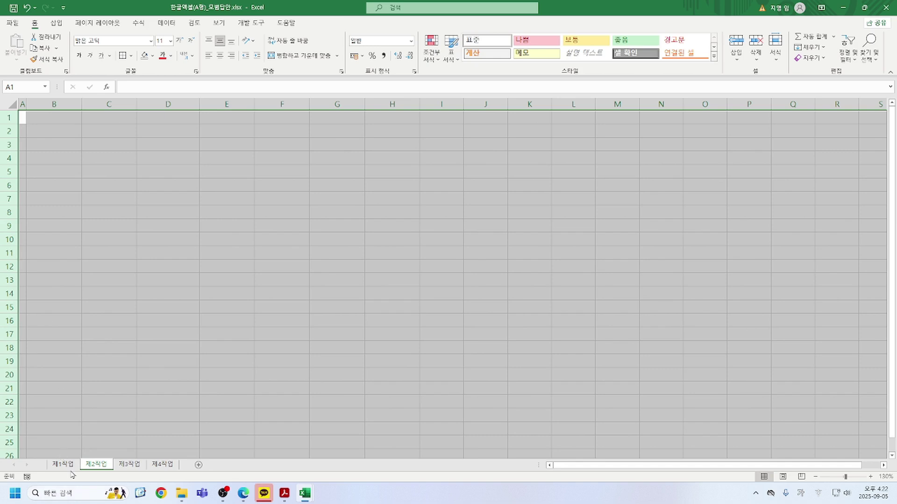
Copy the table B4:H12 from the 제1작업 sheet and paste it at B2 of the 제2작업 sheet.
left_click(64, 465)
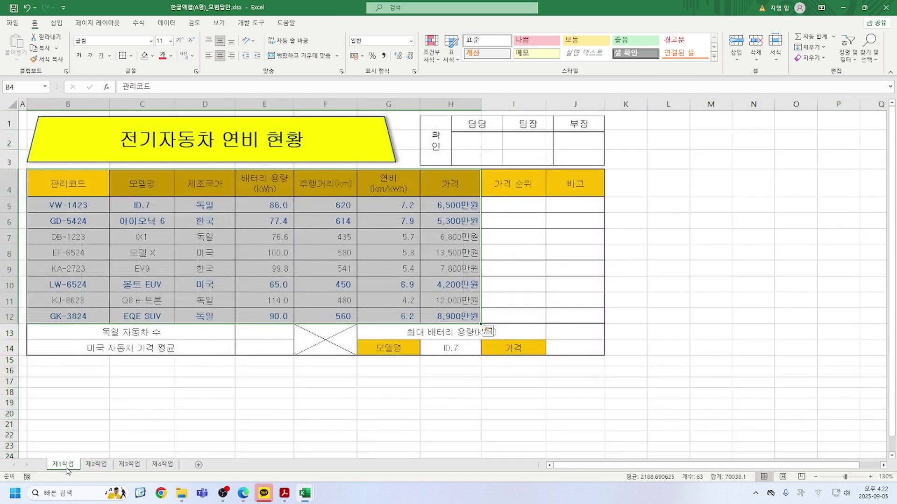
key("ctrl+c")
left_click(97, 465)
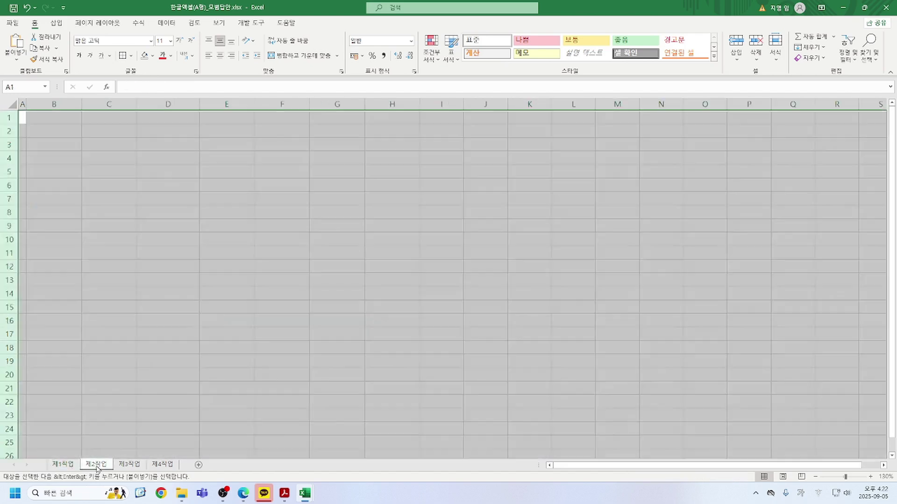
left_click(56, 131)
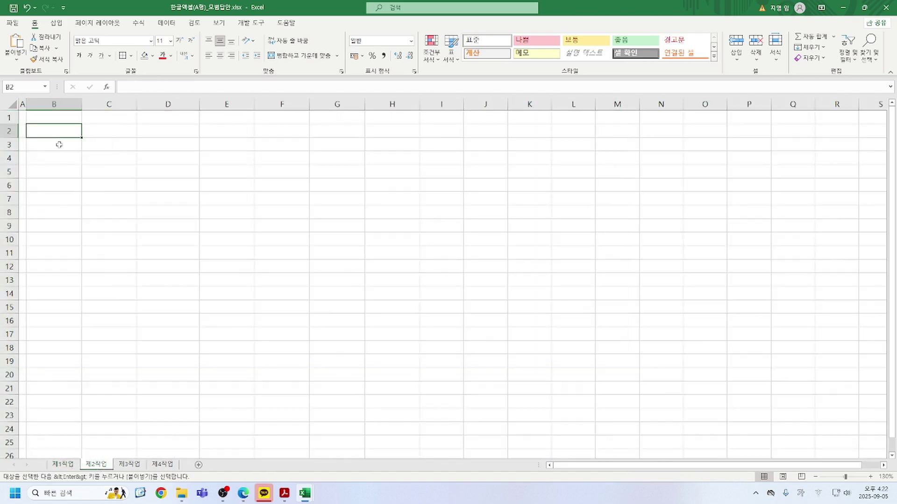
key("ctrl+v")
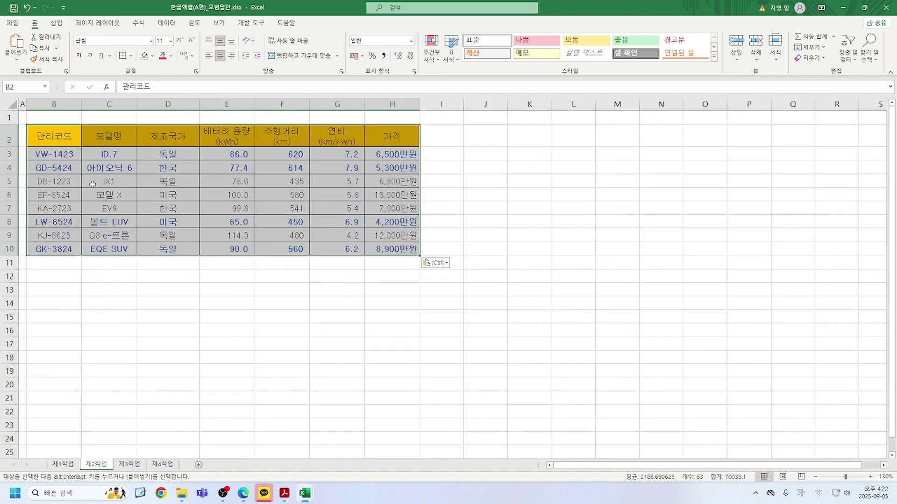
Copy the 제조국가 and 가격 header cells of the pasted table to B14 as the criteria headers.
left_click(163, 141)
left_click(397, 136, "ctrl")
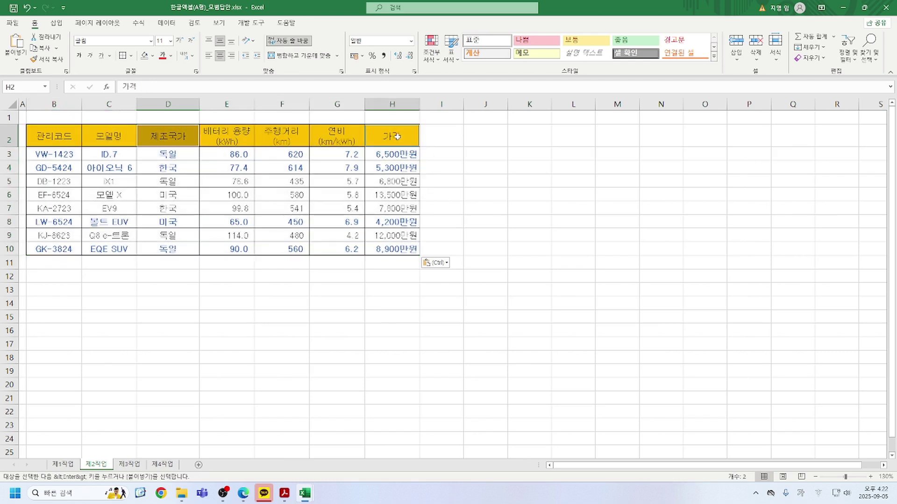
key("ctrl+c")
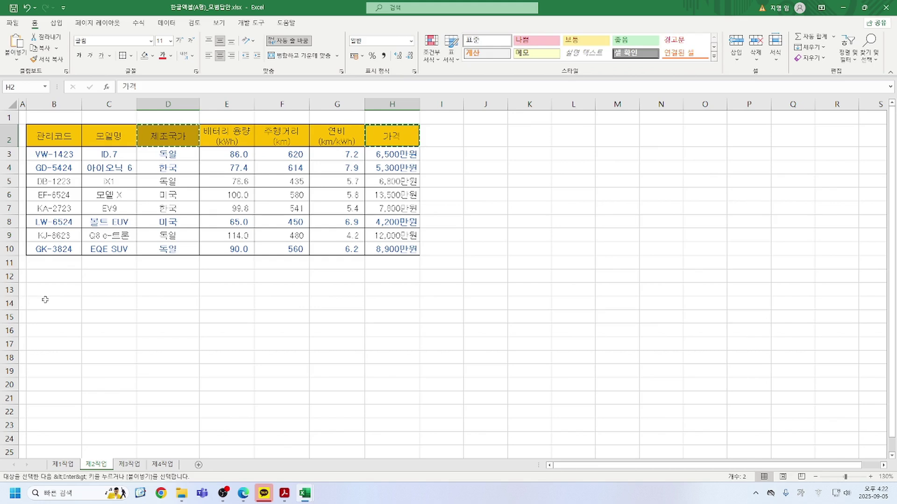
left_click(47, 303)
key("ctrl+v")
Enter 한국 in B15 under 제조국가 and >=10000 in C16 under 가격 as OR criteria.
left_click(56, 317)
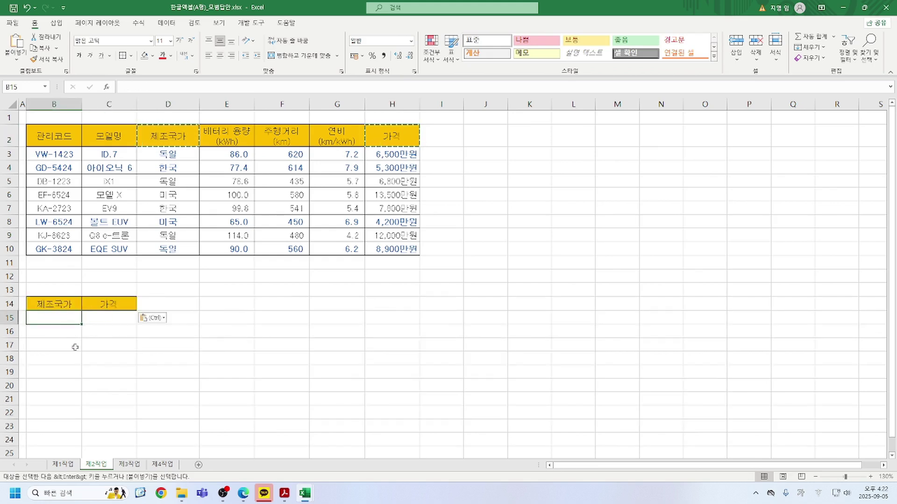
type("한국")
key("Return")
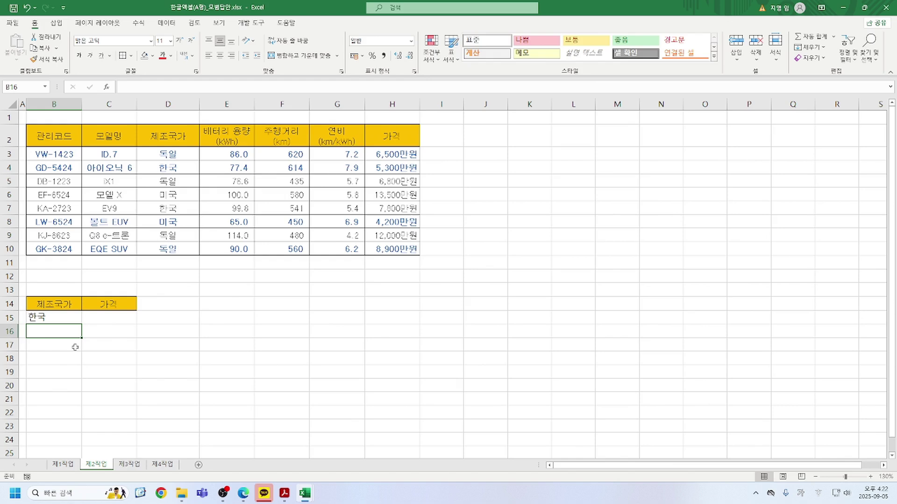
left_click(114, 333)
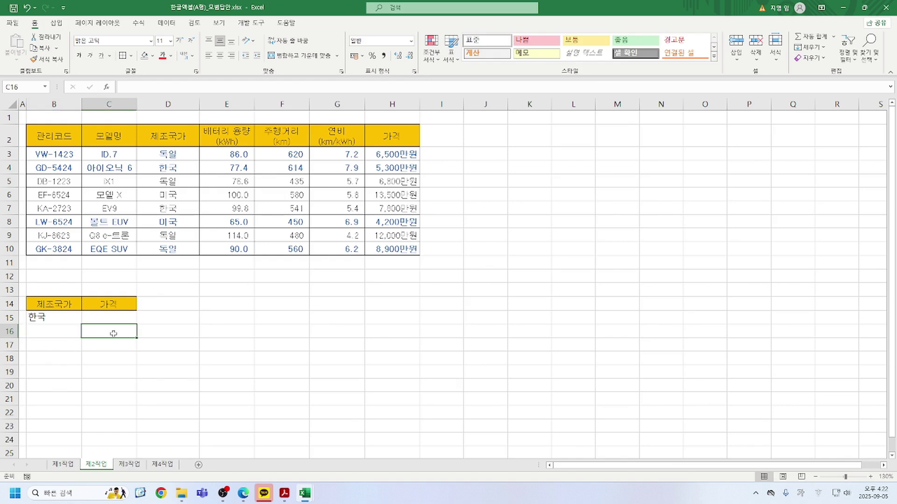
type(">")
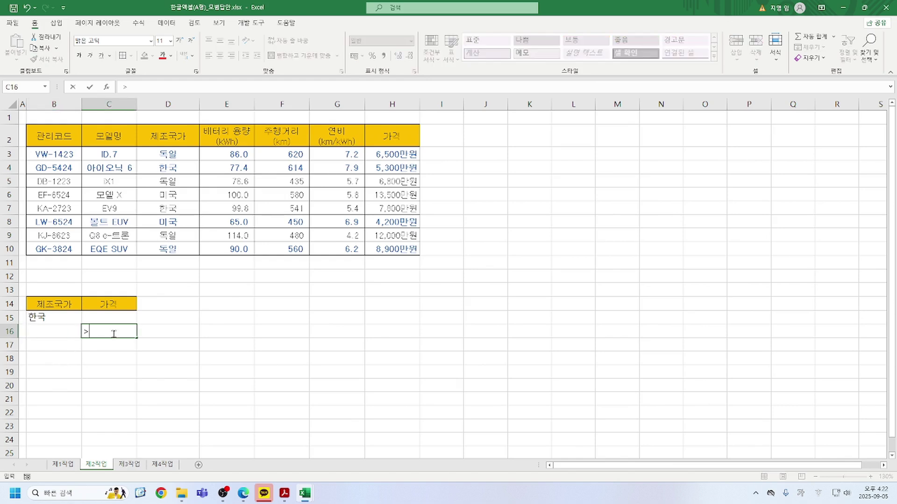
type("=10000")
key("Return")
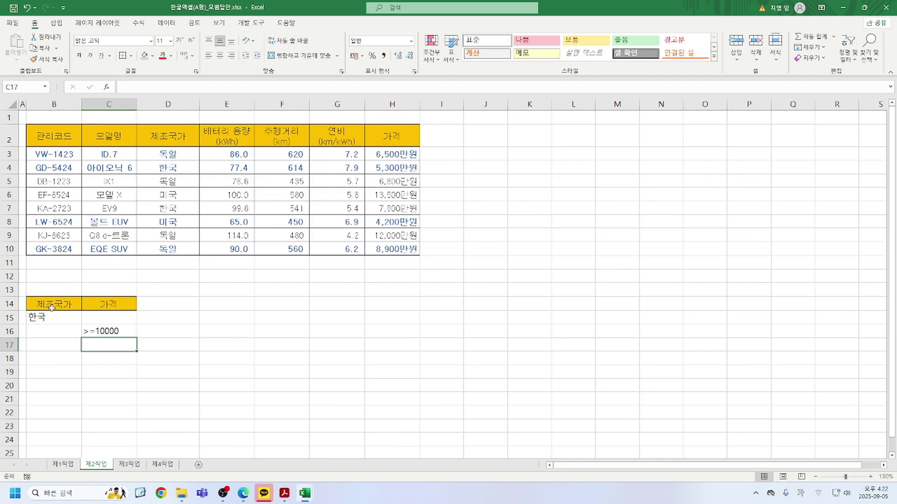
Add cell borders to the criteria range B14:C16 and centre its contents.
left_click_drag(47, 307, 108, 332)
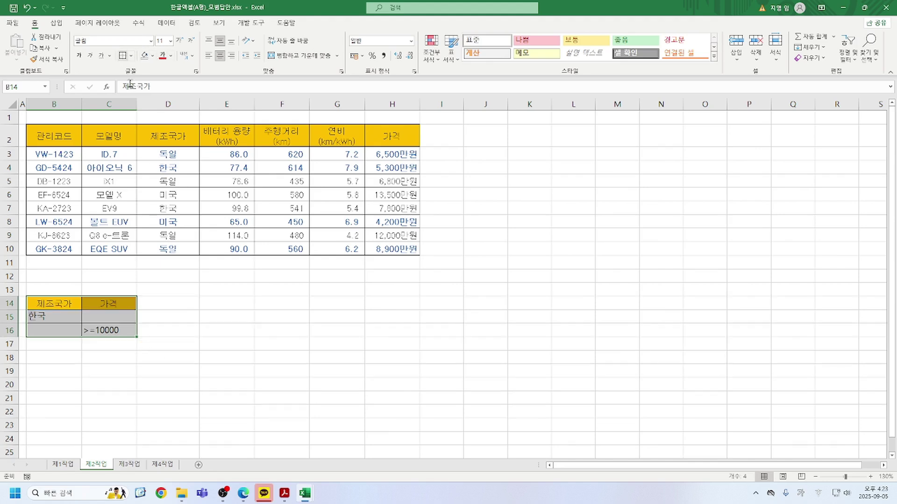
left_click(221, 57)
left_click(221, 56)
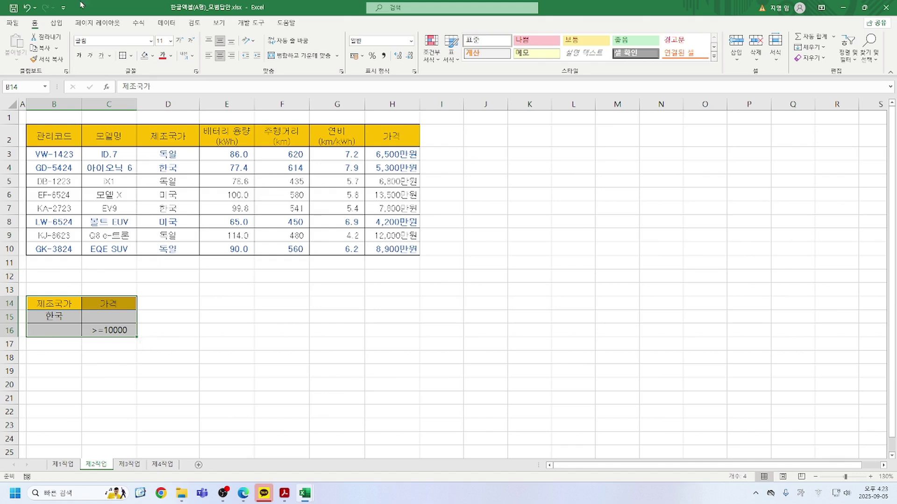
Run an advanced filter on B2:H10 with criteria range B14:C16, copying the results to B18.
left_click_drag(54, 136, 418, 252)
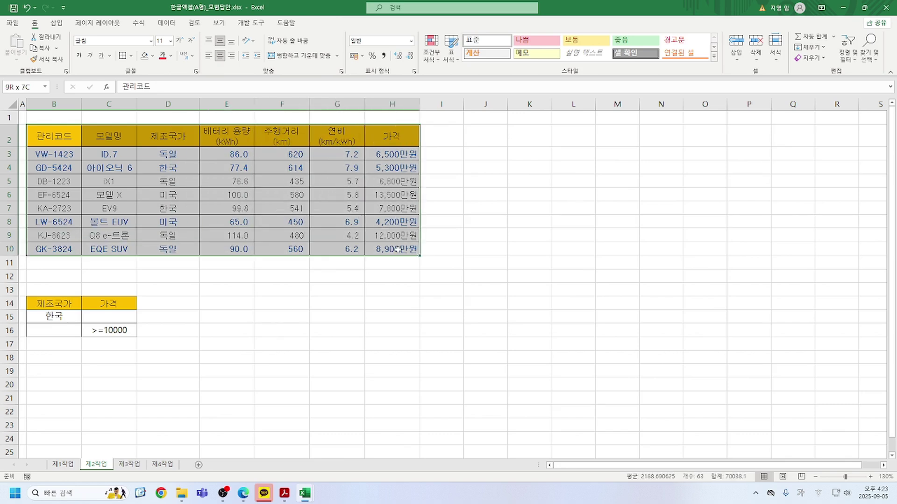
left_click(167, 23)
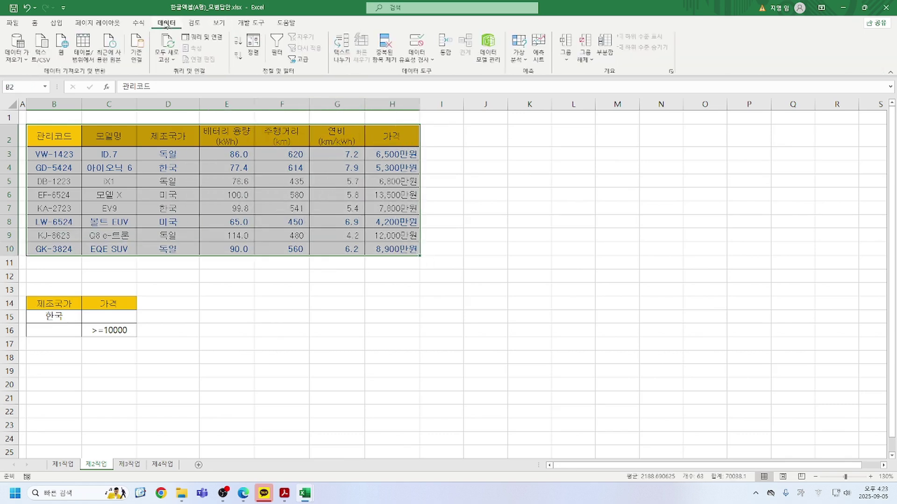
left_click(303, 60)
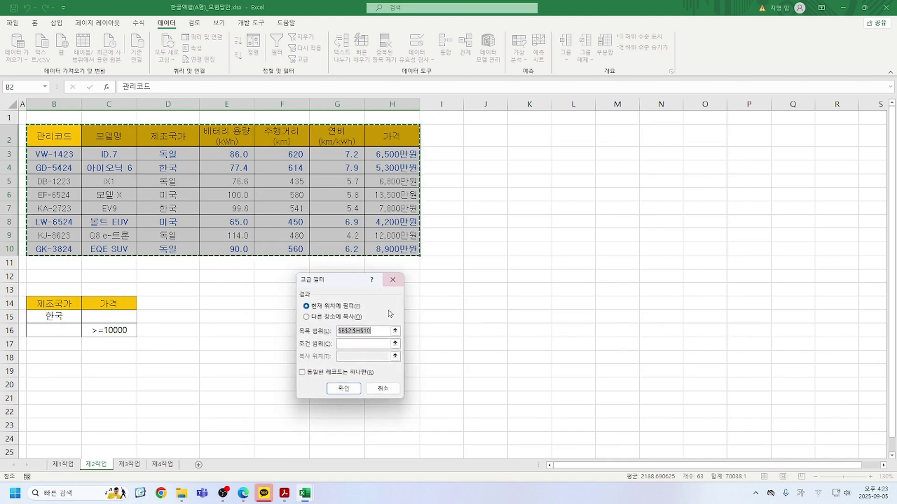
left_click(307, 318)
left_click(350, 345)
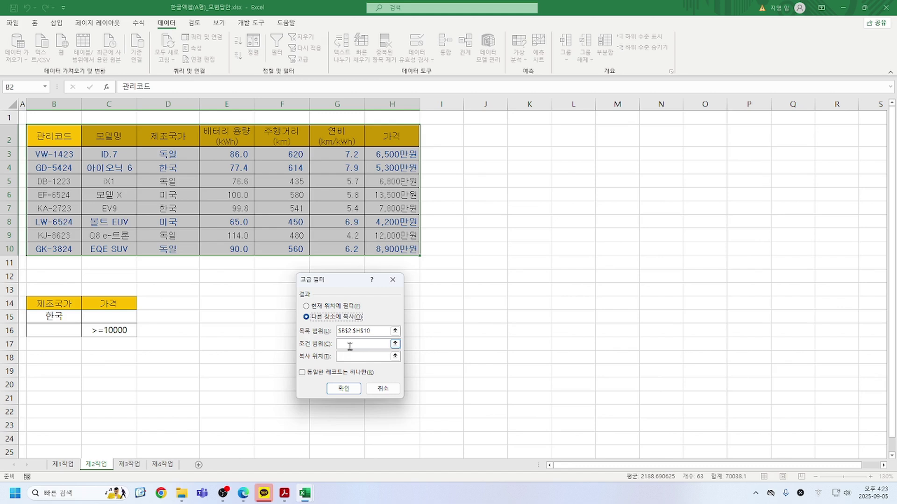
left_click_drag(52, 304, 107, 329)
key("Tab")
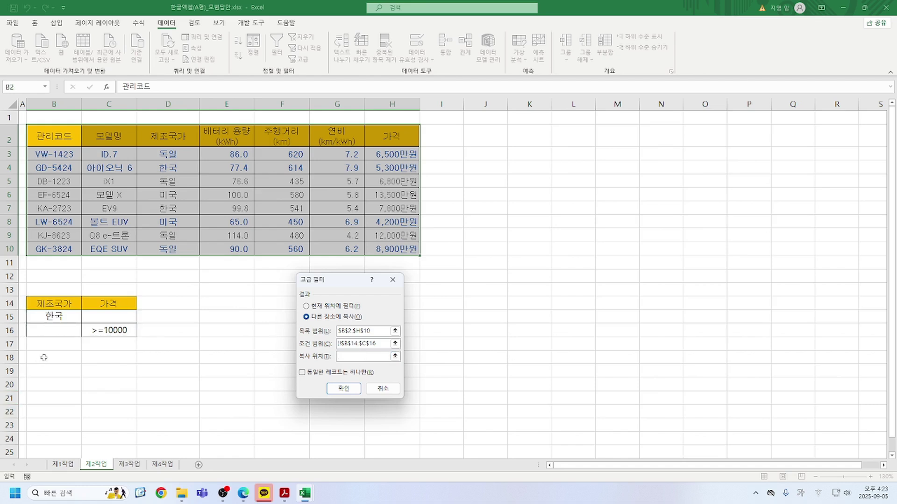
left_click(43, 357)
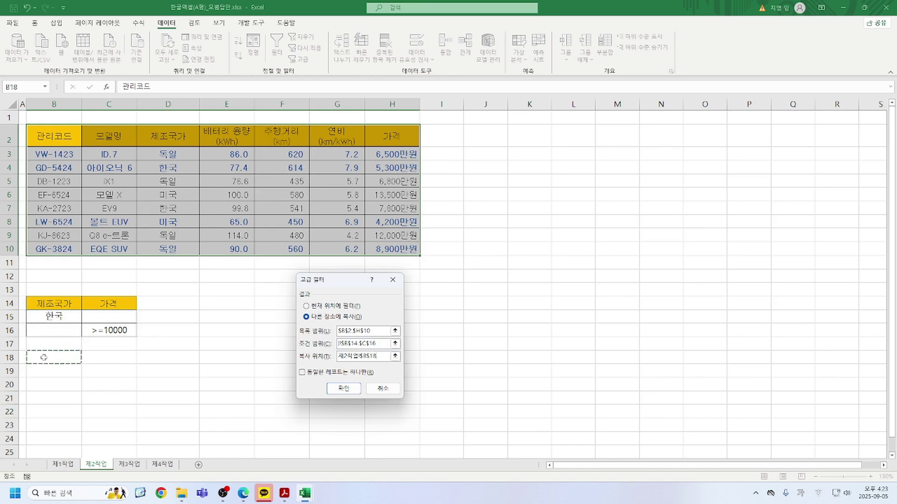
left_click(343, 389)
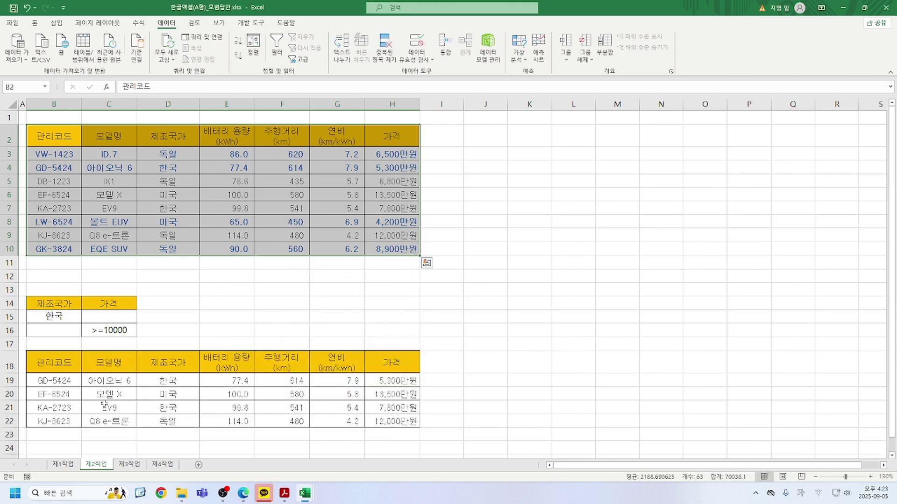
Delete rows 17 to 23 containing the extracted filter results.
left_click_drag(9, 344, 10, 434)
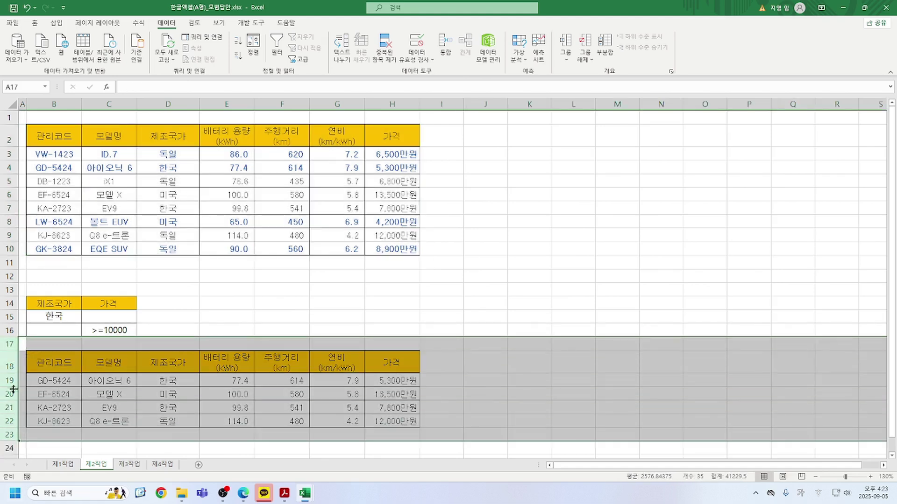
right_click(14, 389)
left_click(35, 315)
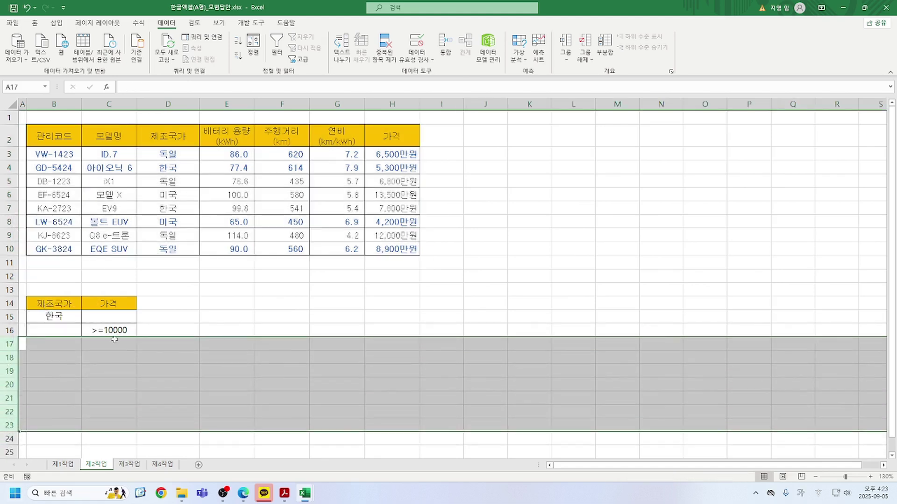
Copy the 모델명, 배터리 용량, 주행거리 and 연비 header cells of the table to B18 as extraction headers.
left_click(113, 141)
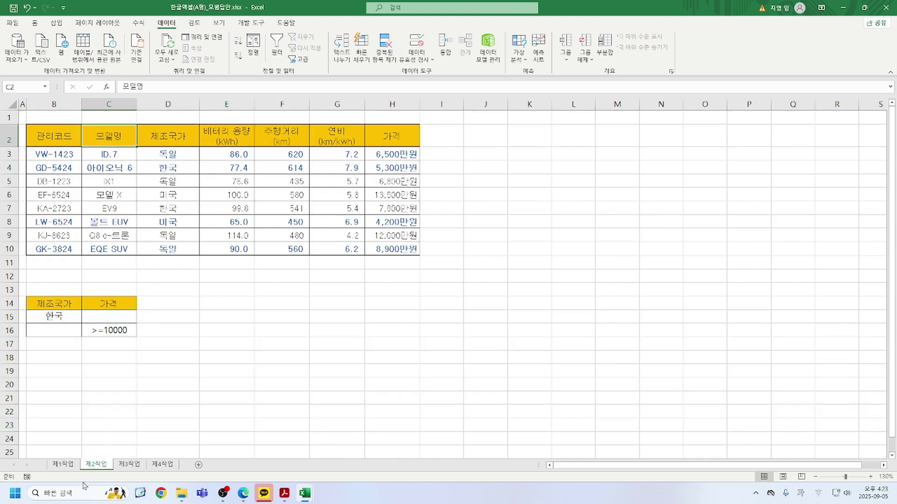
left_click(225, 141, "ctrl")
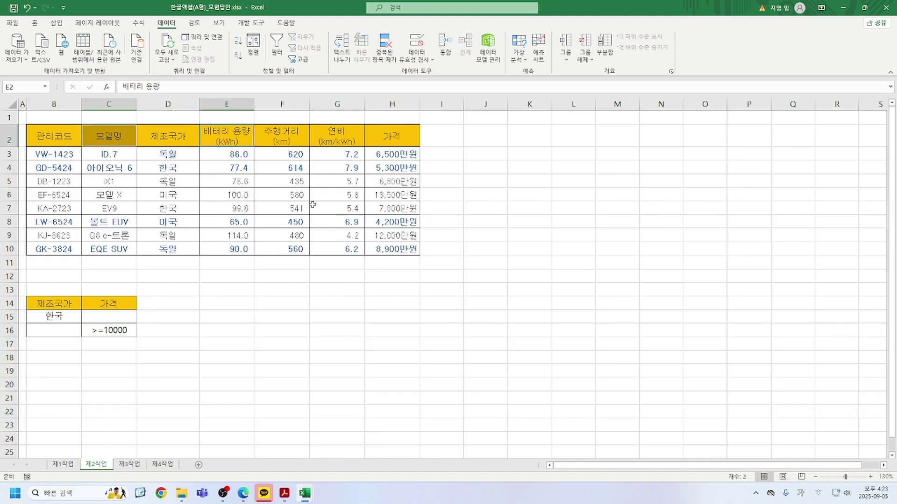
left_click(278, 138, "ctrl")
left_click(316, 136, "ctrl")
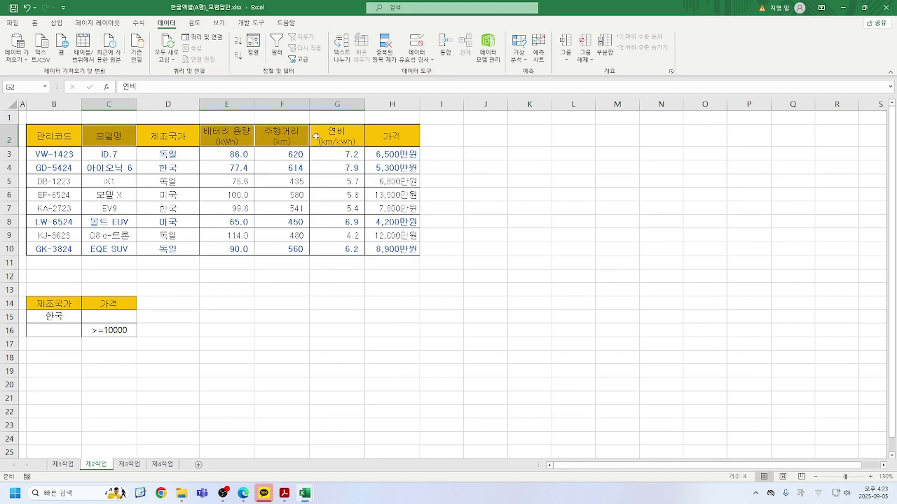
key("ctrl+c")
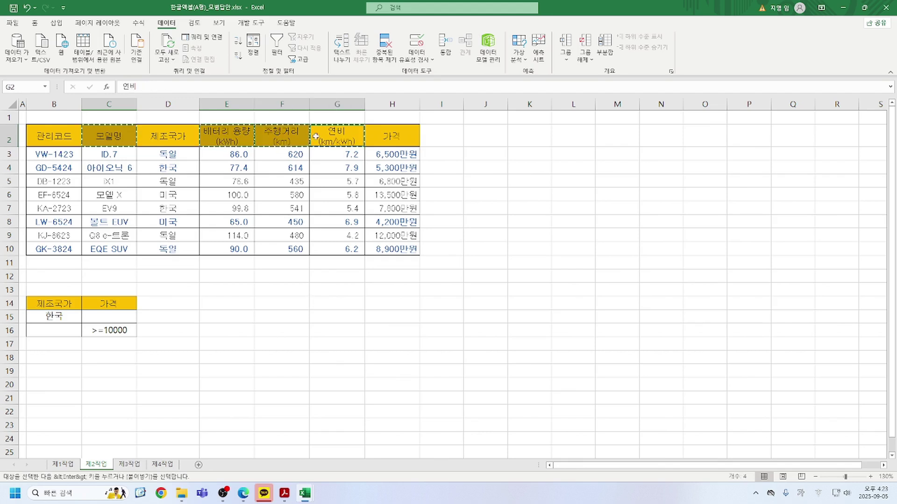
left_click(49, 361)
key("ctrl+v")
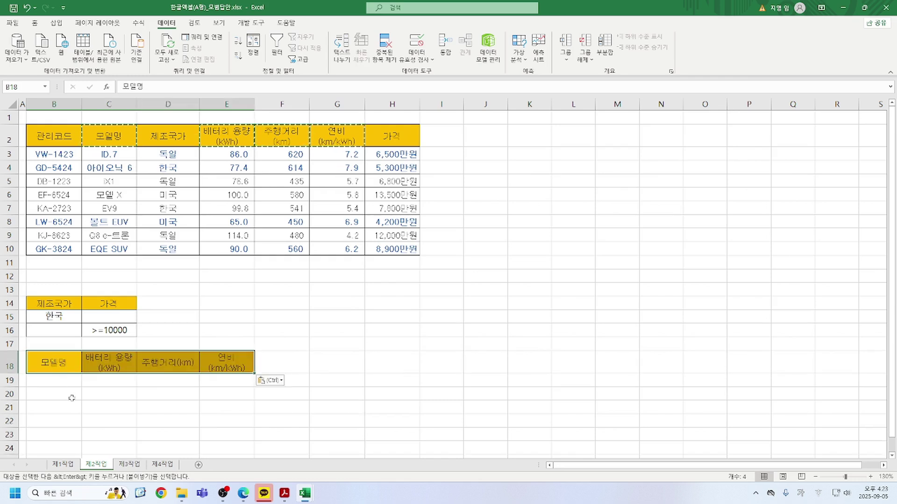
Run an advanced filter on B2:H10 with criteria range B14:C16, copying the results to the headers in B18:E18.
left_click_drag(47, 136, 401, 242)
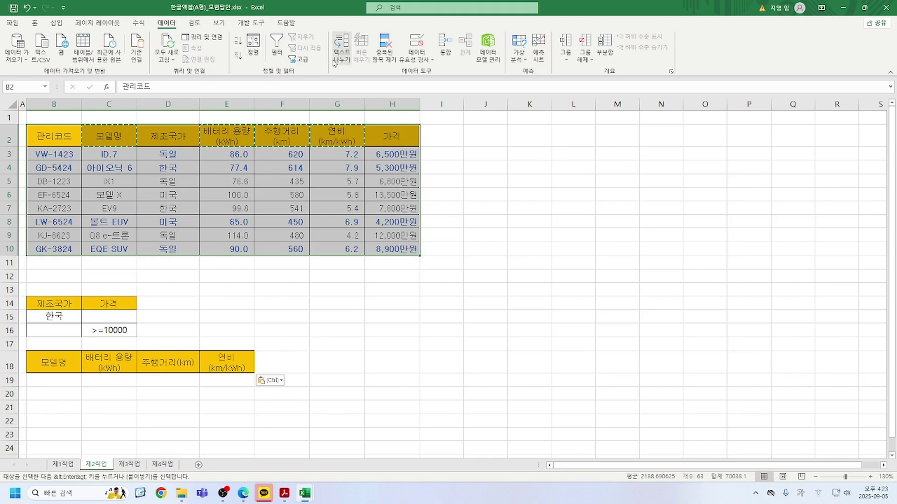
left_click(299, 59)
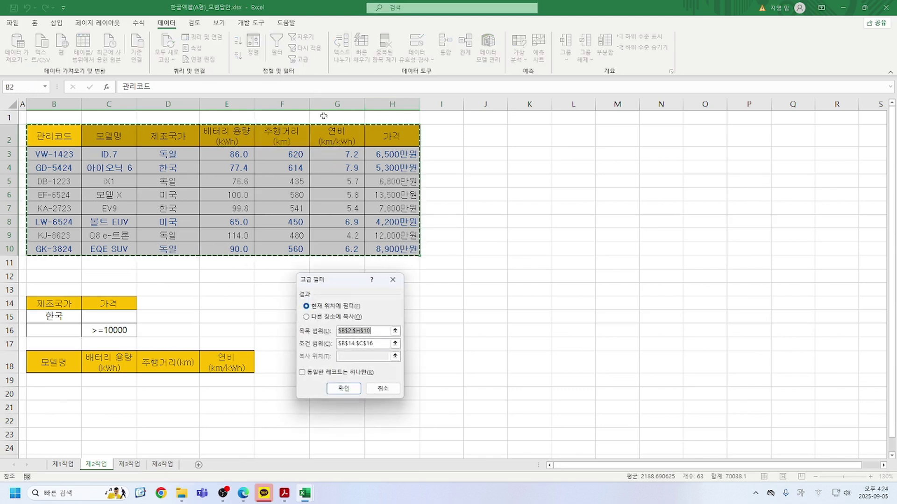
left_click(307, 317)
left_click(381, 343)
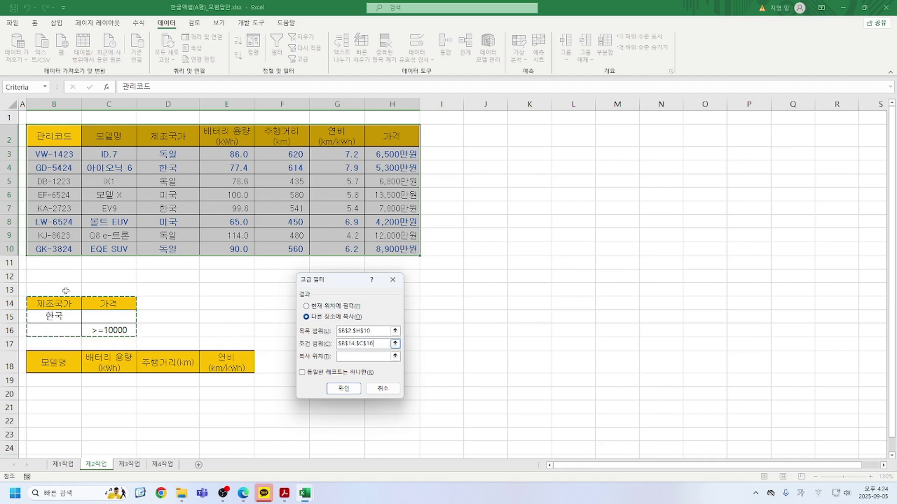
left_click(361, 357)
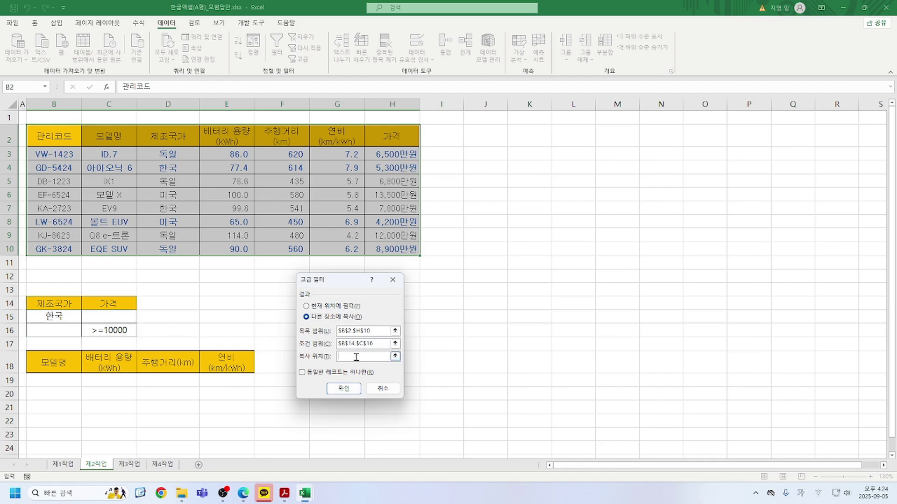
left_click_drag(41, 361, 229, 362)
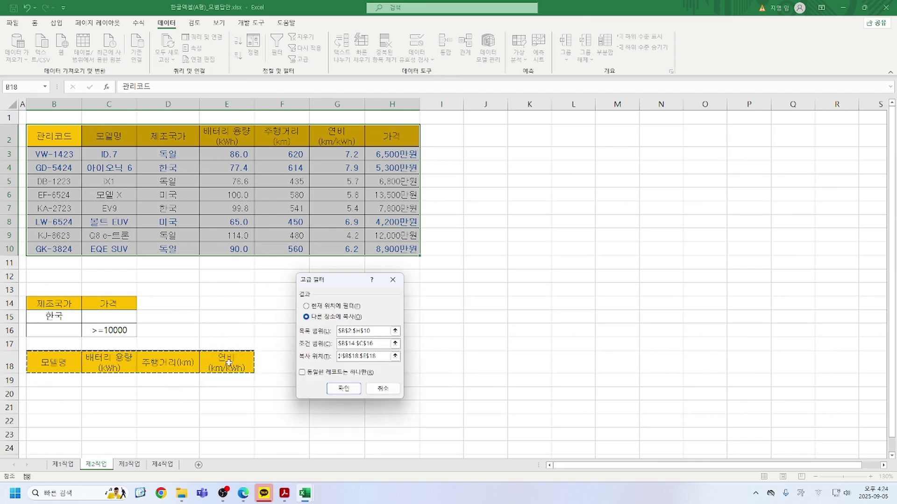
left_click(344, 388)
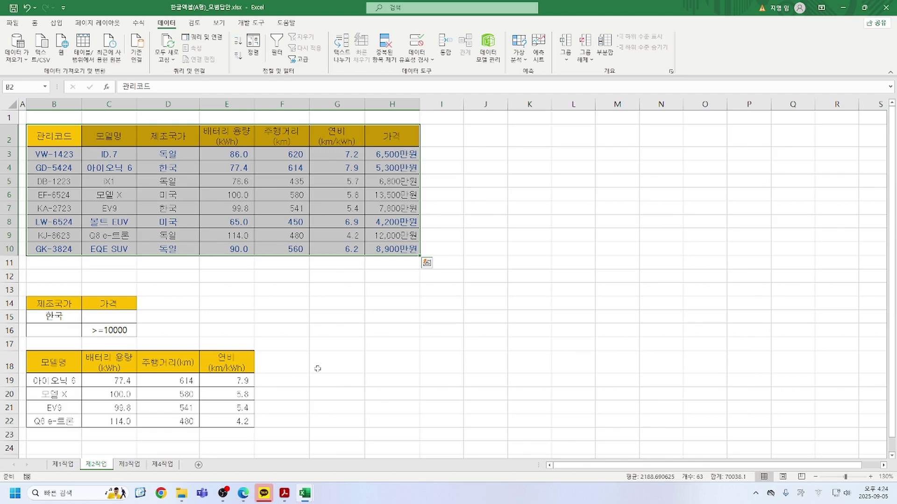
Remove the fill colour from the extracted results in B18:E22.
scroll(317, 368, "down", 3)
scroll(317, 369, "up", 3)
left_click_drag(41, 361, 229, 421)
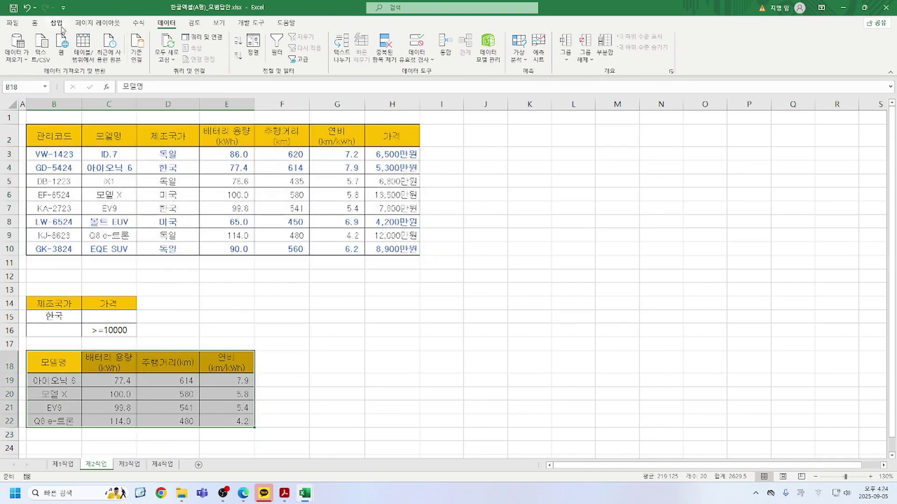
left_click(35, 23)
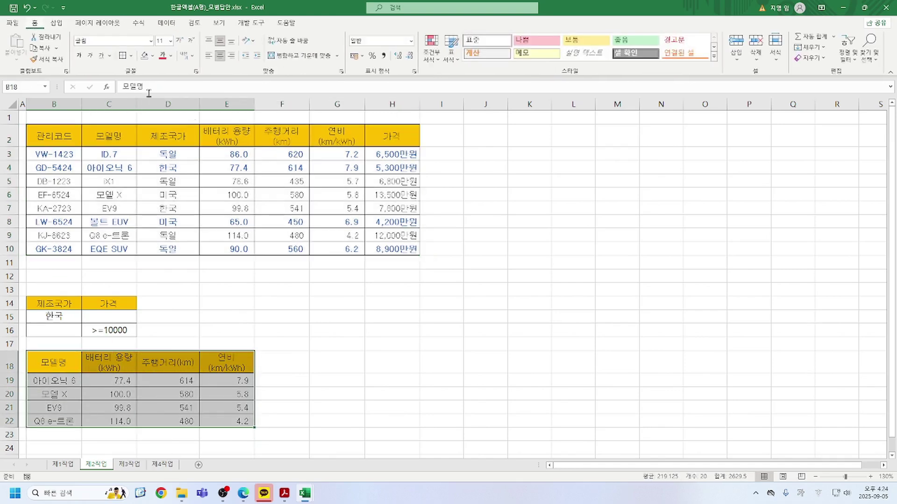
left_click(144, 56)
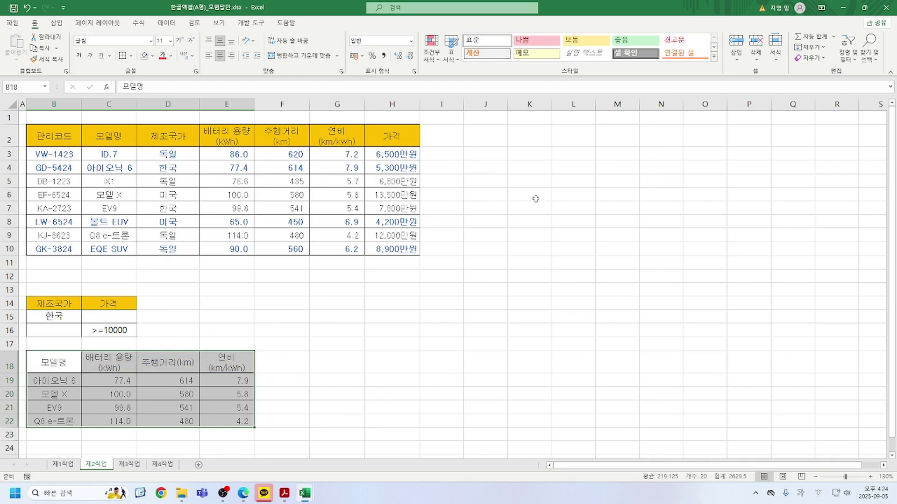
Format B18:E22 as a table with headers, using the light-blue style in the first row of the medium styles.
left_click(452, 56)
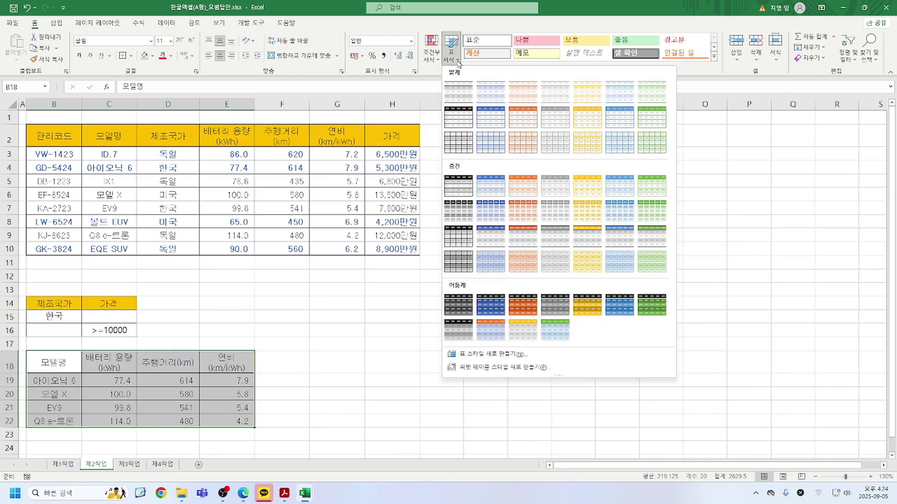
left_click(619, 192)
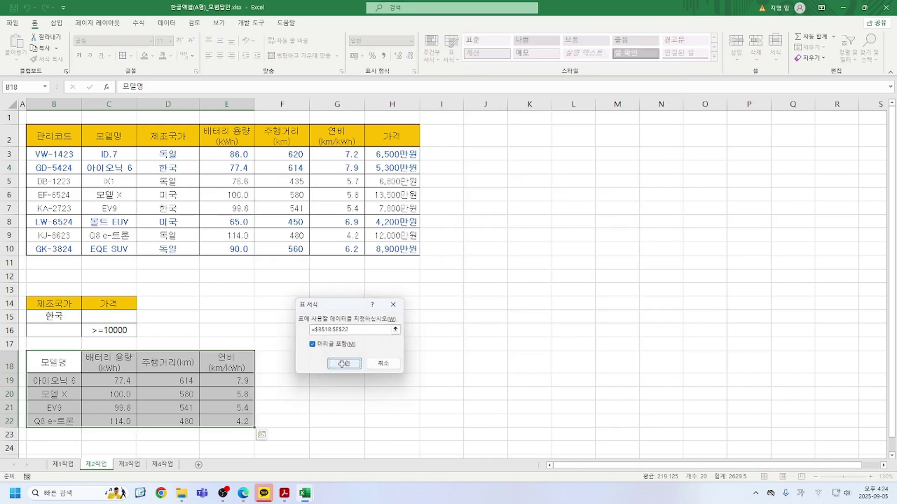
left_click(343, 363)
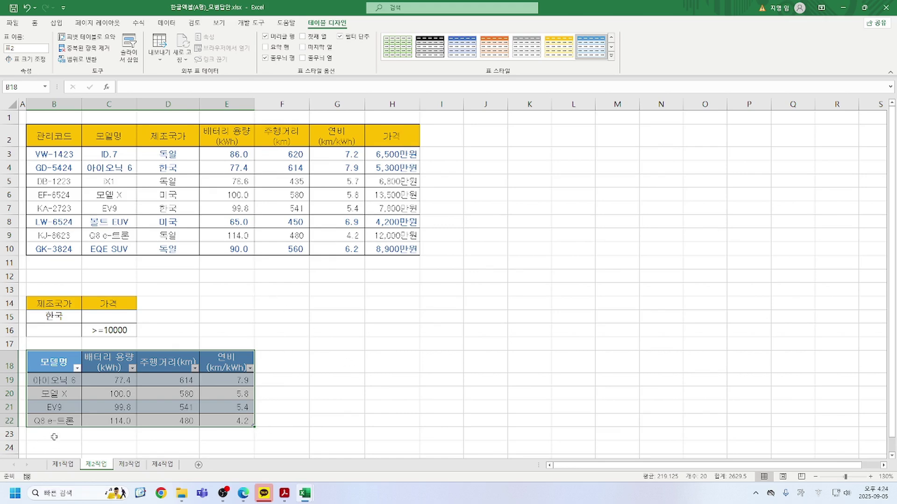
Begin a VLOOKUP formula in cell J14 of the 제1작업 sheet, beside the 가격 label.
left_click(60, 468)
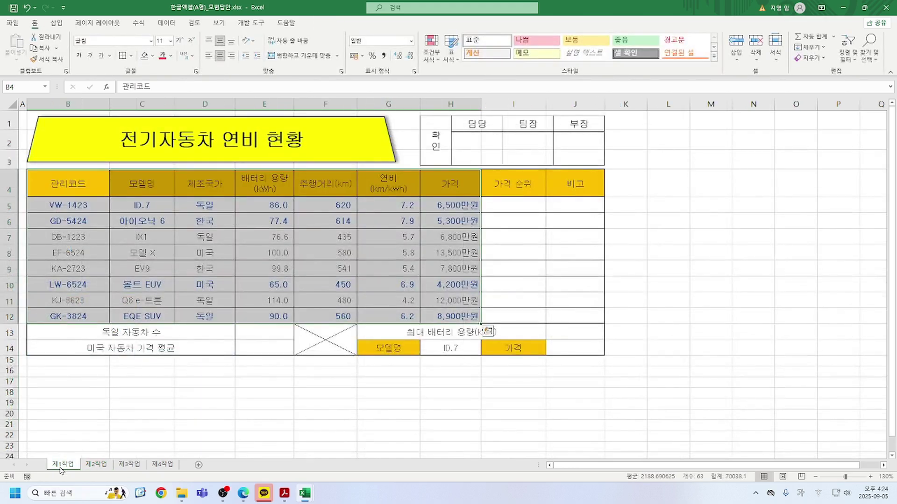
left_click(453, 348)
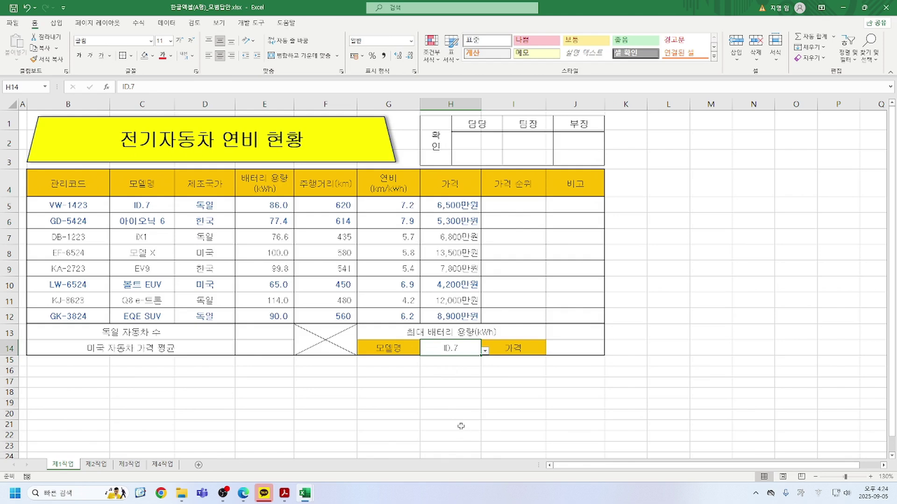
left_click(578, 350)
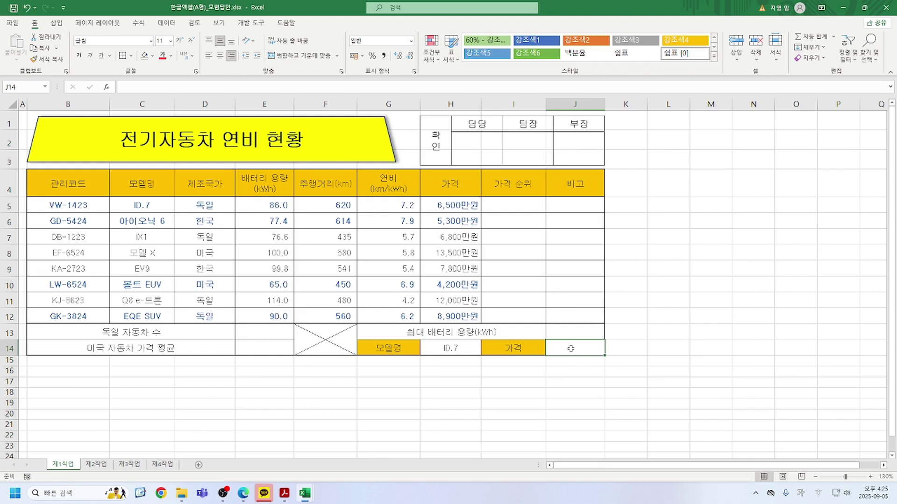
type("=")
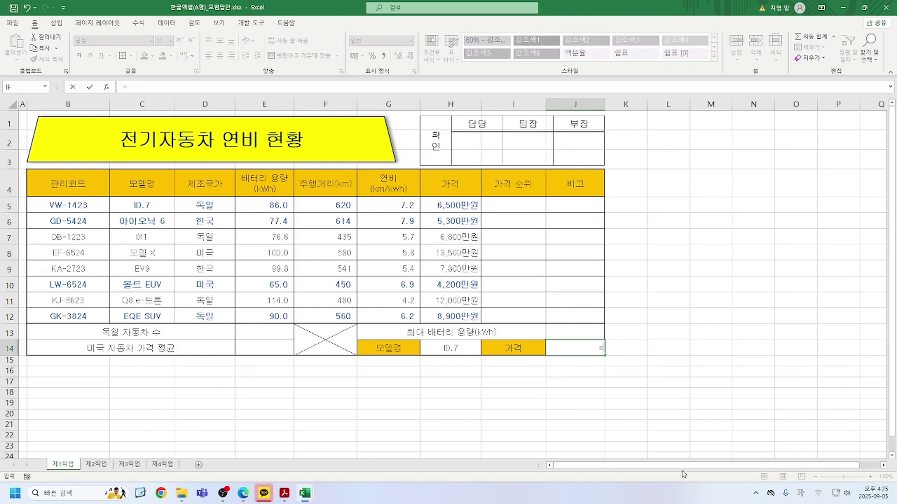
type("ㅍ")
key("BackSpace")
key("Hangul")
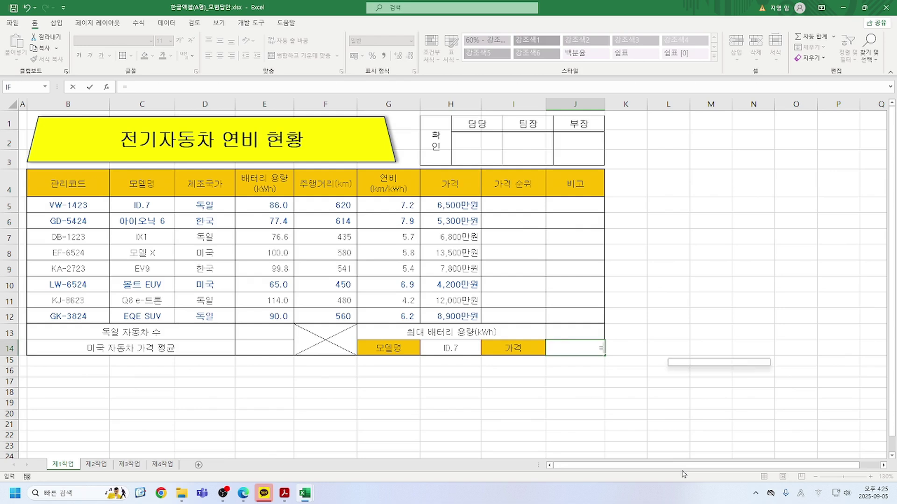
type("vl")
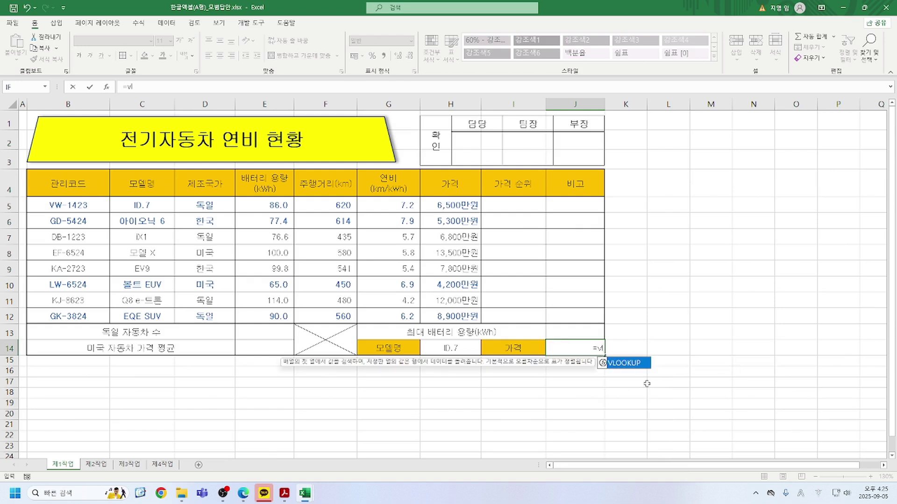
double_click(625, 367)
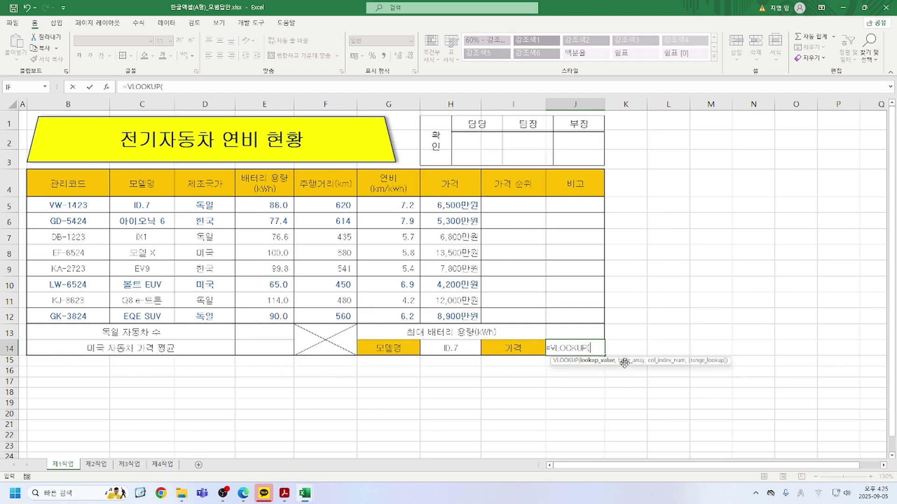
left_click(107, 87)
left_click_drag(363, 244, 696, 85)
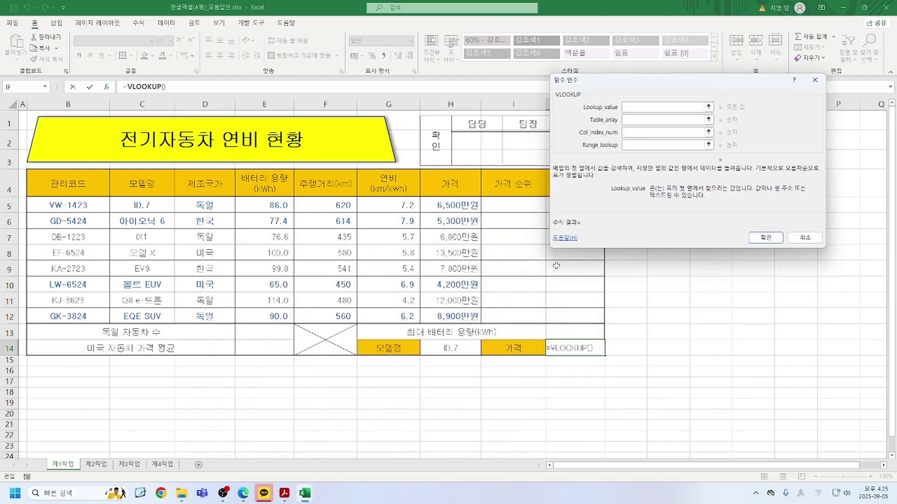
left_click(805, 237)
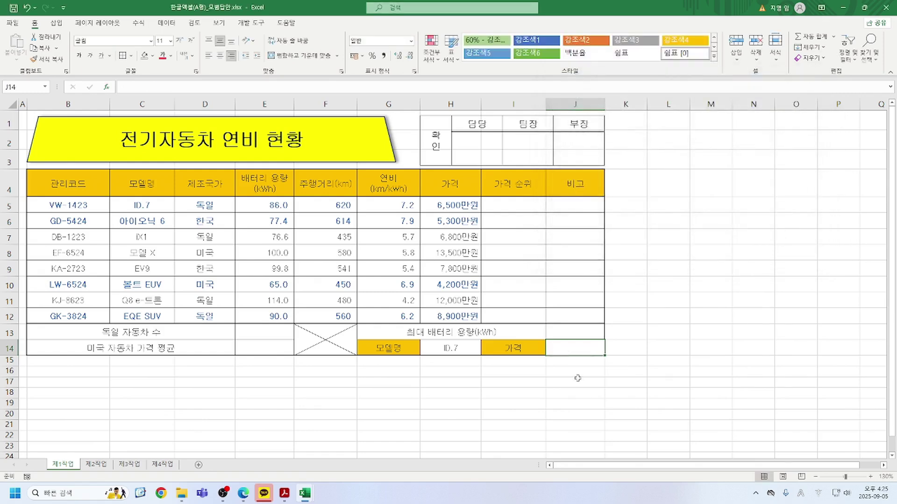
Start a VLOOKUP formula in cell J14 with H14 as the lookup value and C5:H12 as the table range.
type("=")
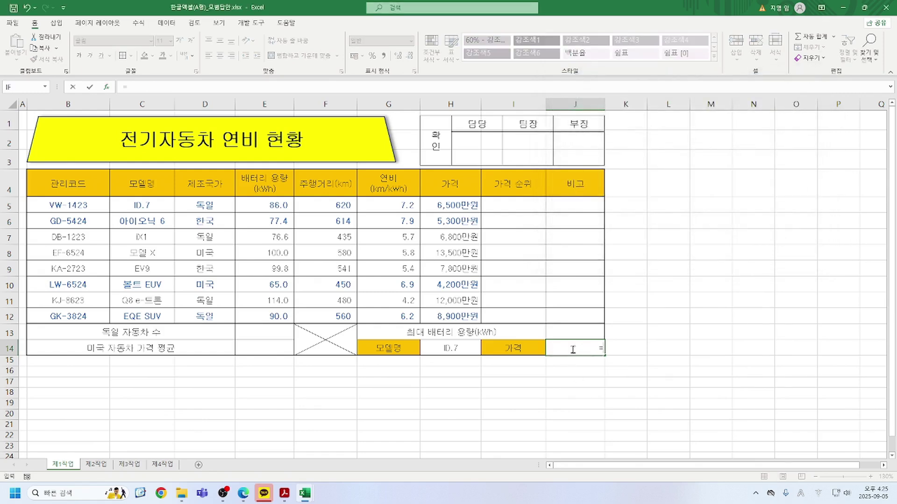
type("vl")
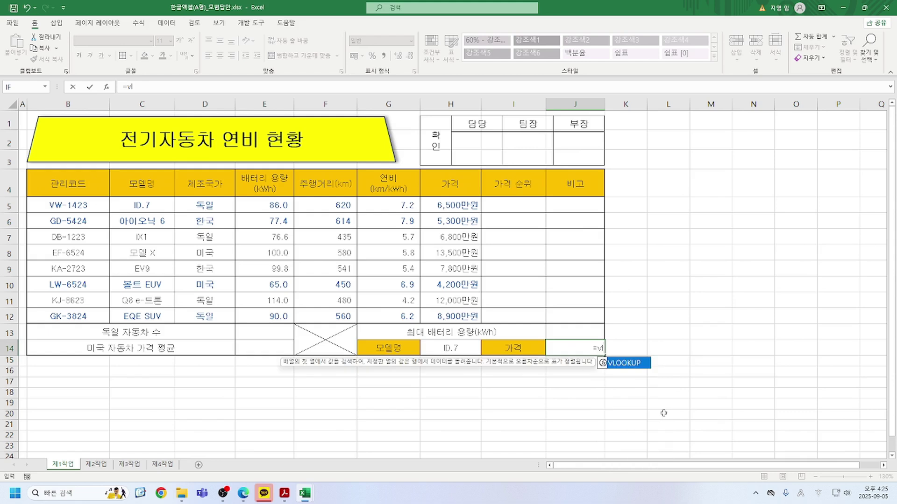
double_click(627, 363)
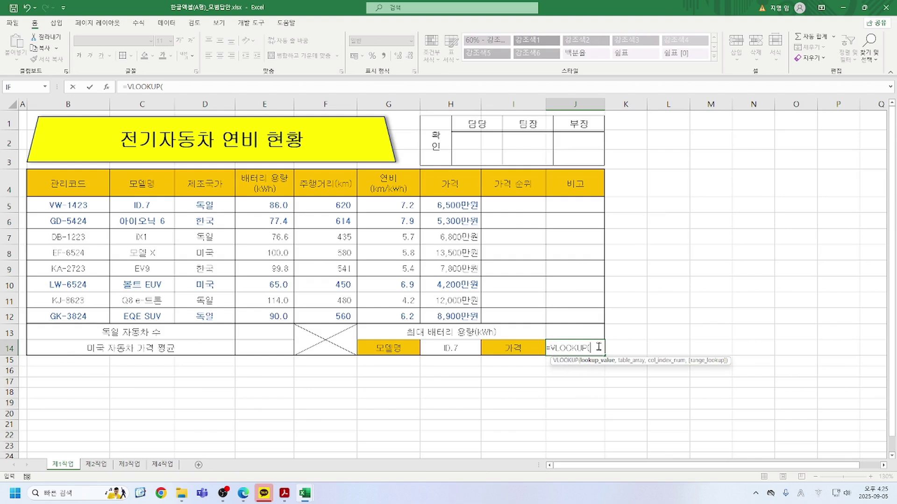
left_click(108, 87)
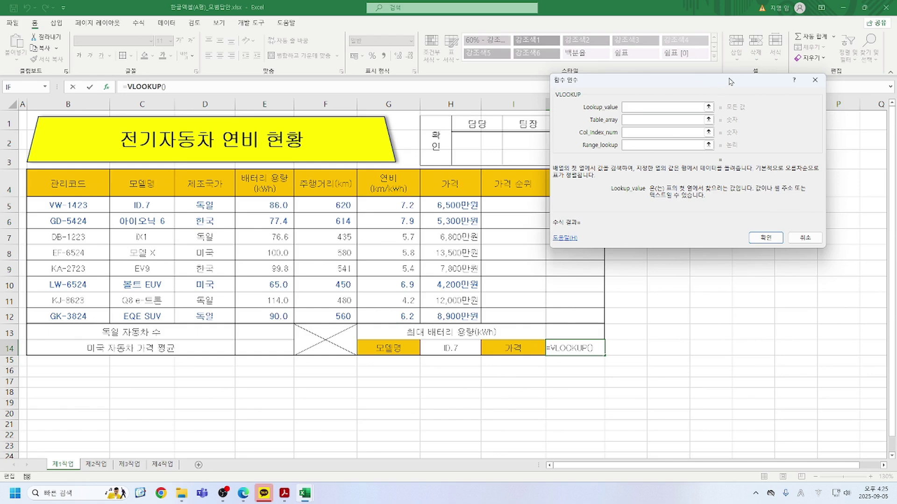
left_click_drag(705, 91, 765, 169)
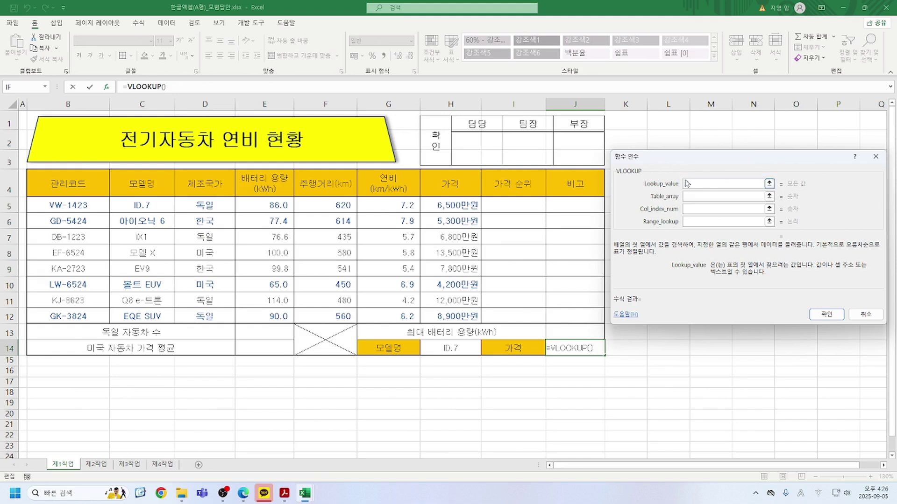
left_click(449, 355)
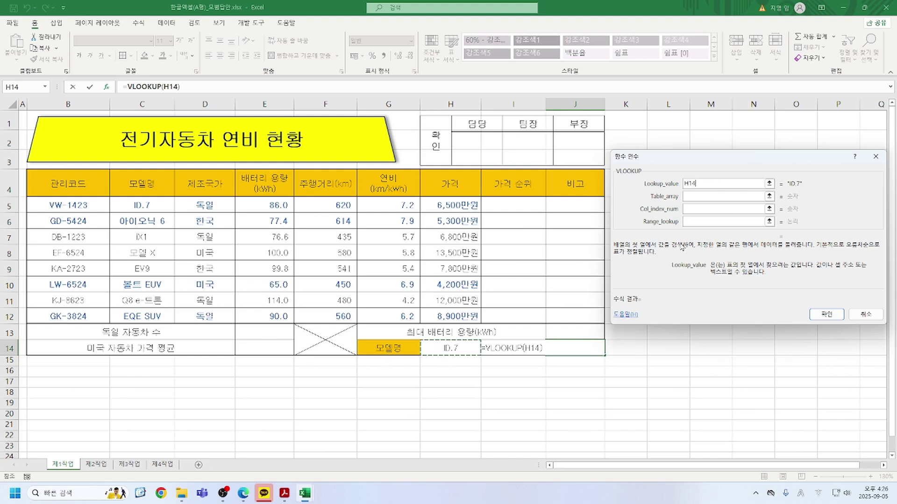
key("Tab")
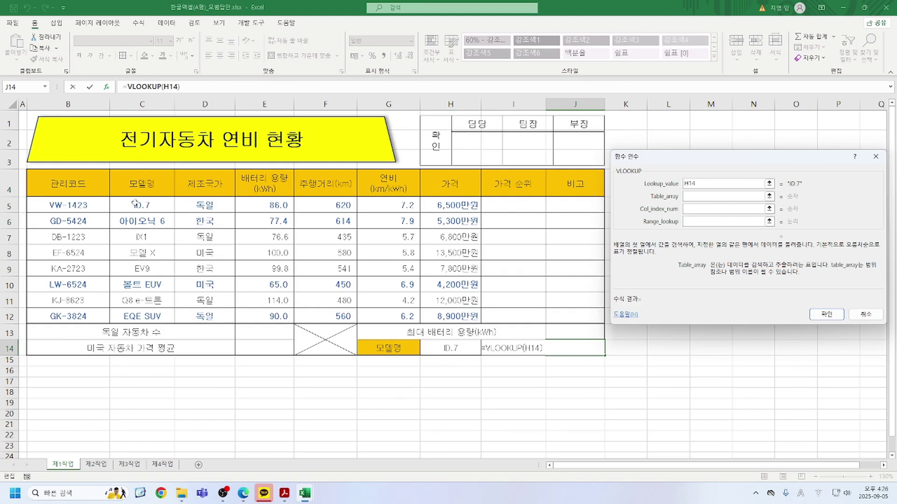
left_click_drag(134, 204, 452, 314)
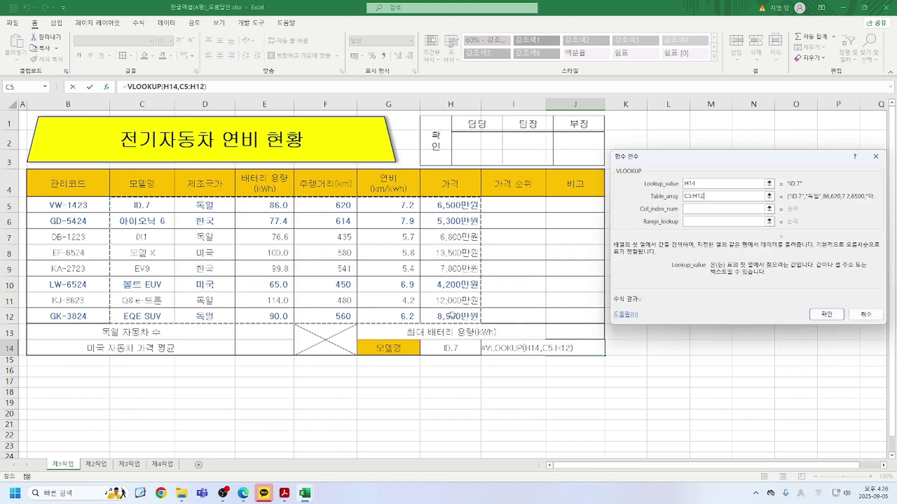
Set the VLOOKUP column index to 6 and the range lookup to 0, and enter the formula in J14.
left_click(705, 209)
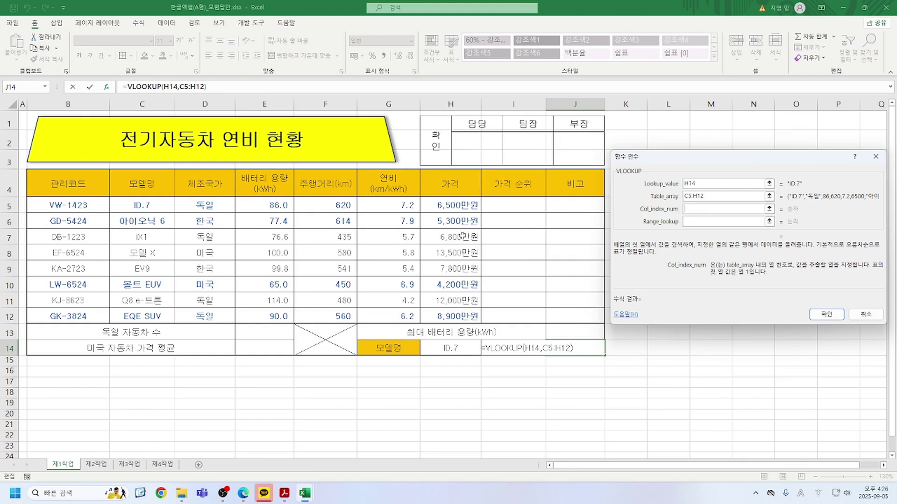
type("6")
left_click(707, 223)
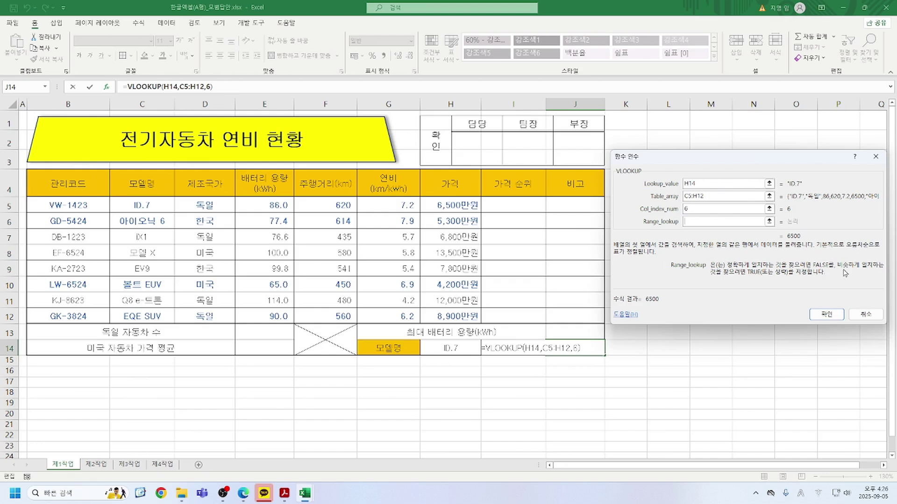
type("0")
left_click(827, 315)
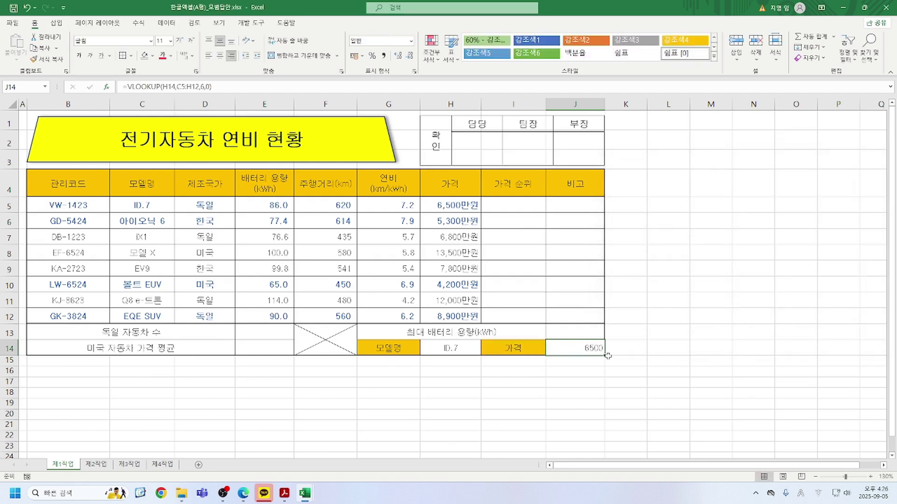
Test the price lookup by setting the model name in H14 to 아이오닉 6 and to 모델 X.
left_click(454, 346)
left_click(485, 351)
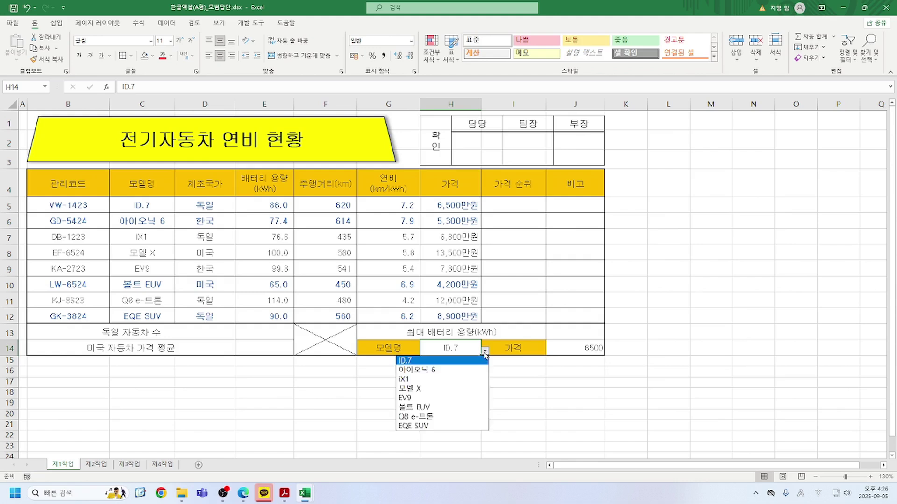
left_click(417, 370)
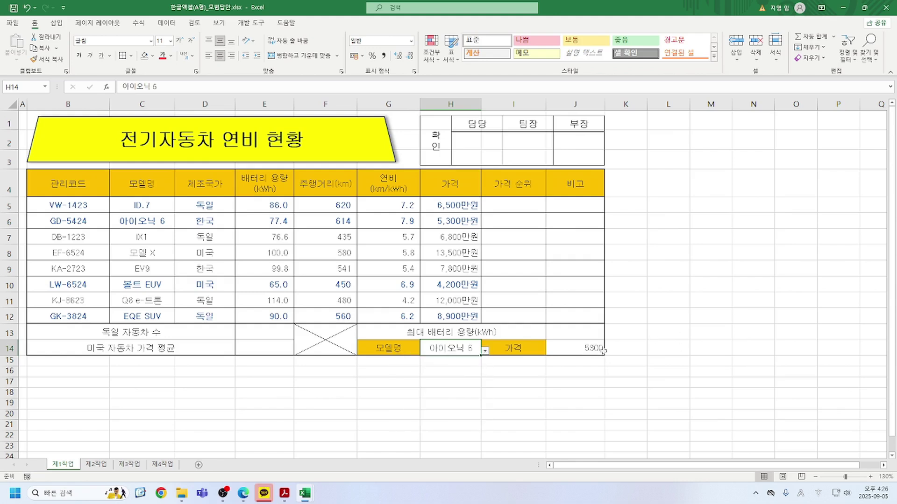
left_click(485, 351)
left_click(445, 395)
Clear the price formula in J14 and begin a new VLOOKUP there with H14 as the lookup value.
left_click(584, 351)
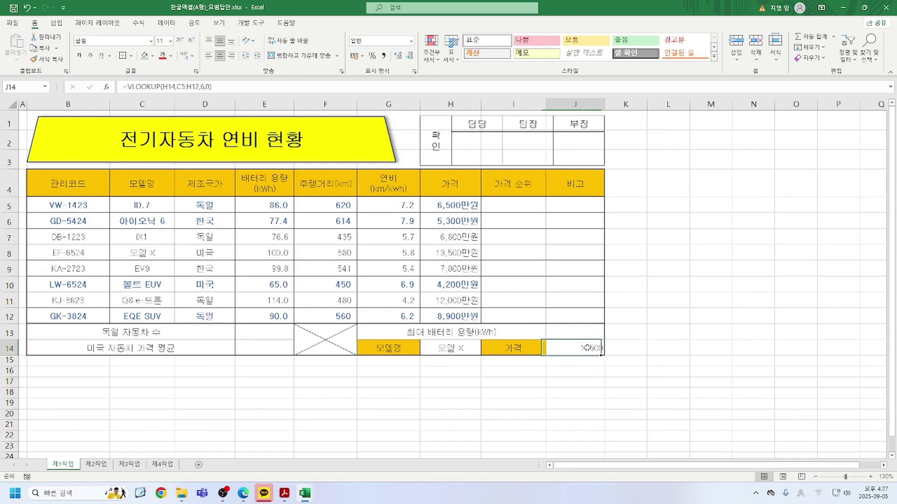
key("Delete")
type("=")
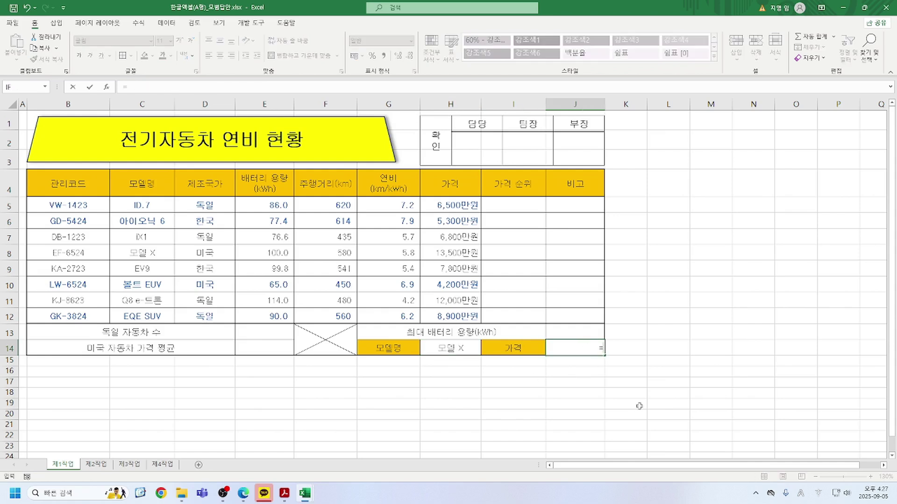
type("v")
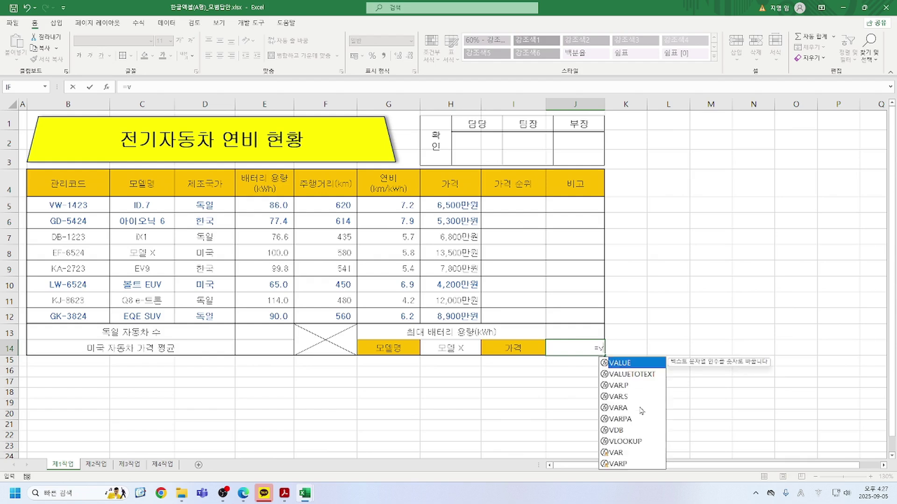
double_click(632, 447)
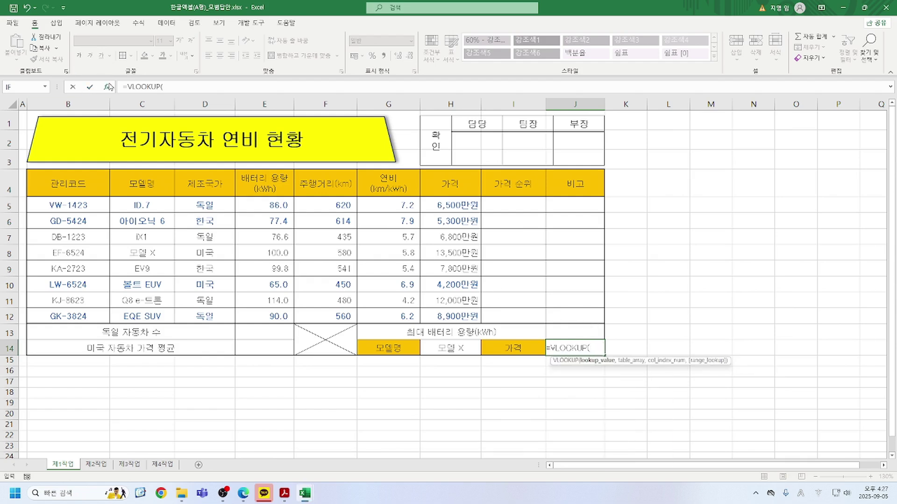
left_click(107, 87)
left_click_drag(767, 162, 744, 152)
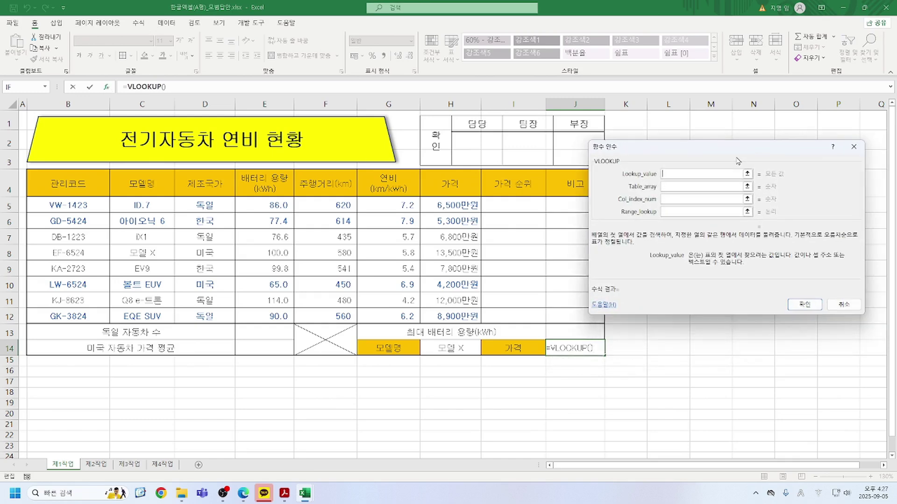
left_click(466, 345)
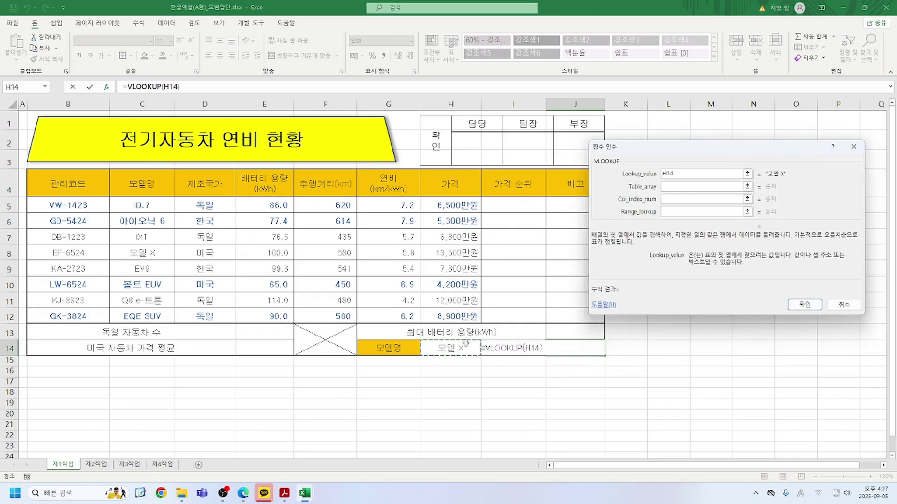
Complete the VLOOKUP in J14 with table range C5:H12, column index 6 and range lookup 0.
key("Tab")
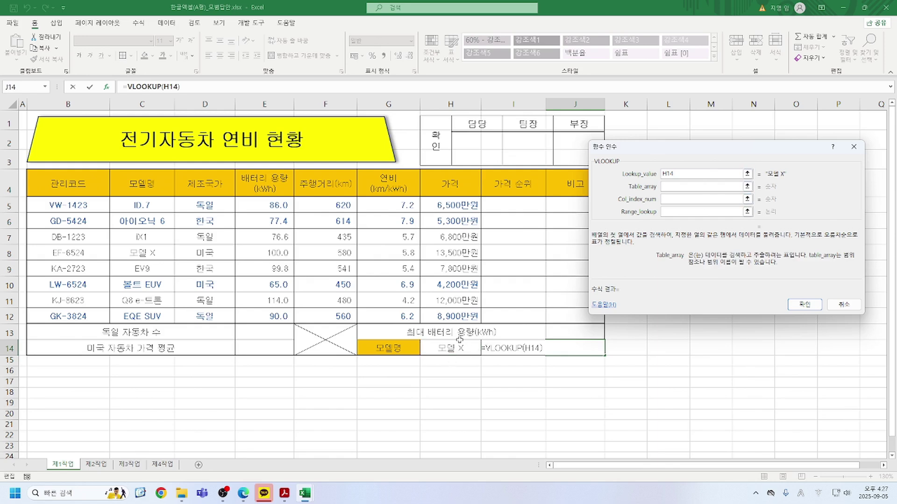
left_click(137, 205)
left_click_drag(137, 205, 439, 314)
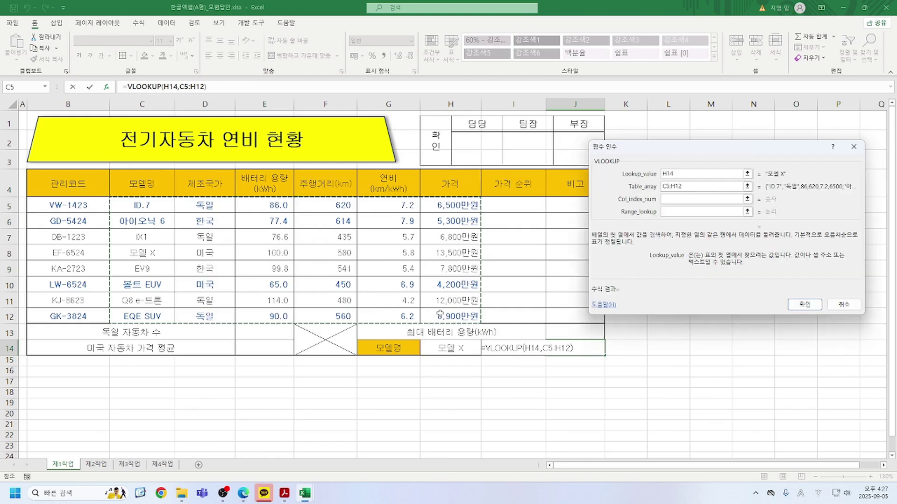
key("Tab")
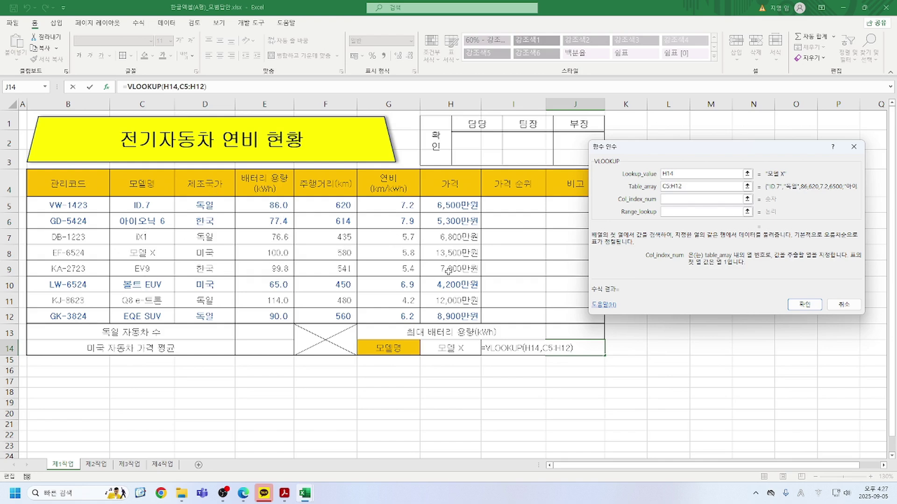
type("6")
left_click(675, 213)
type("0")
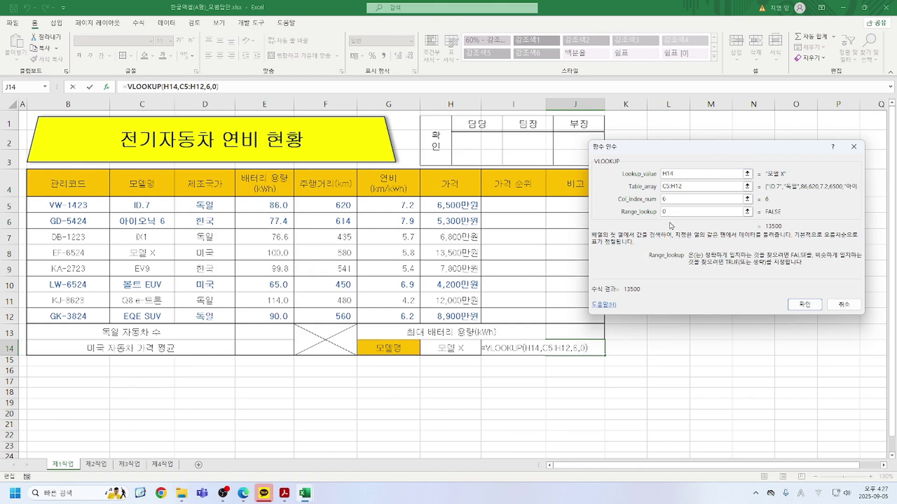
left_click(805, 306)
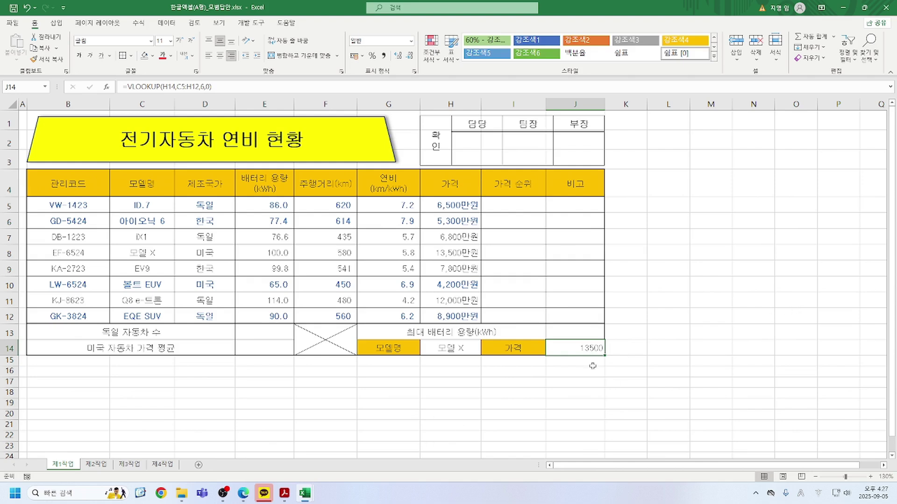
Check the price lookup with other models in H14, including 볼트 EUV, and leave the model name set to iX1.
left_click(452, 348)
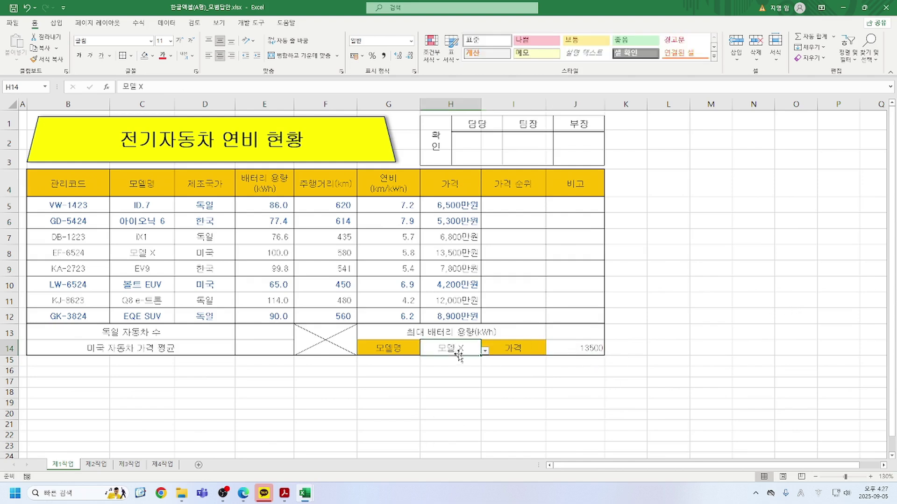
left_click(484, 350)
left_click(449, 393)
left_click(485, 351)
left_click(462, 406)
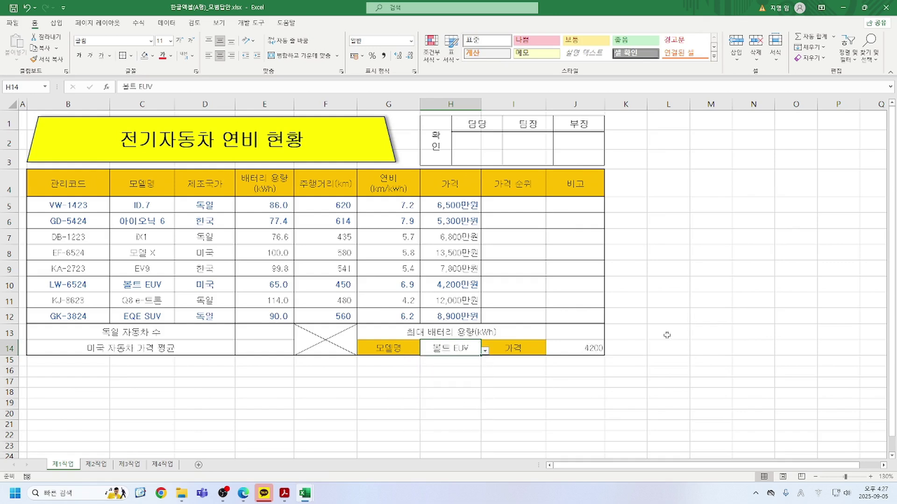
left_click(485, 351)
left_click(442, 379)
Open the exam paper 한글엑셀(B형)_문제지.pdf from the 106_엑셀 folder and read the 제2작업 filter and formatting conditions.
left_click(284, 495)
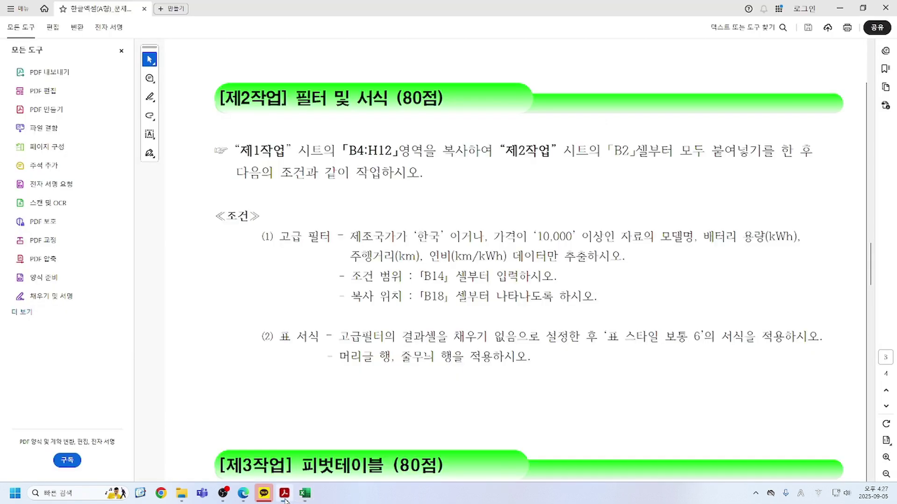
left_click(284, 496)
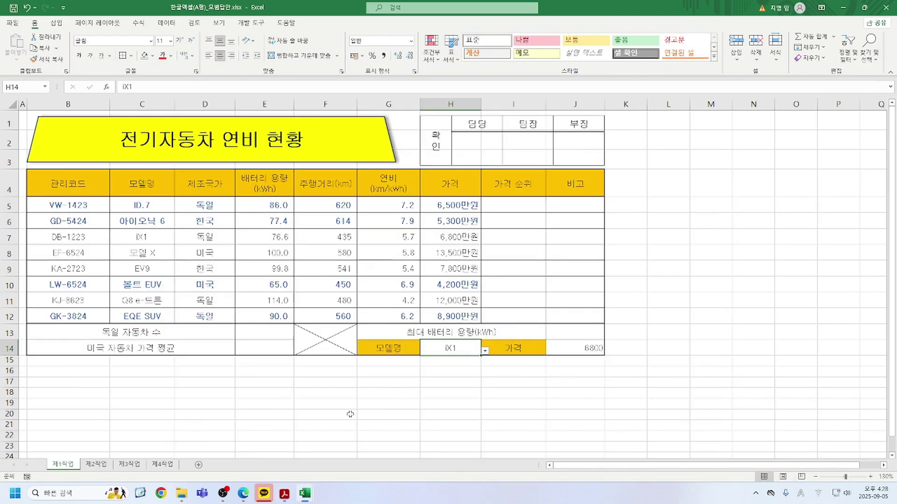
left_click(181, 494)
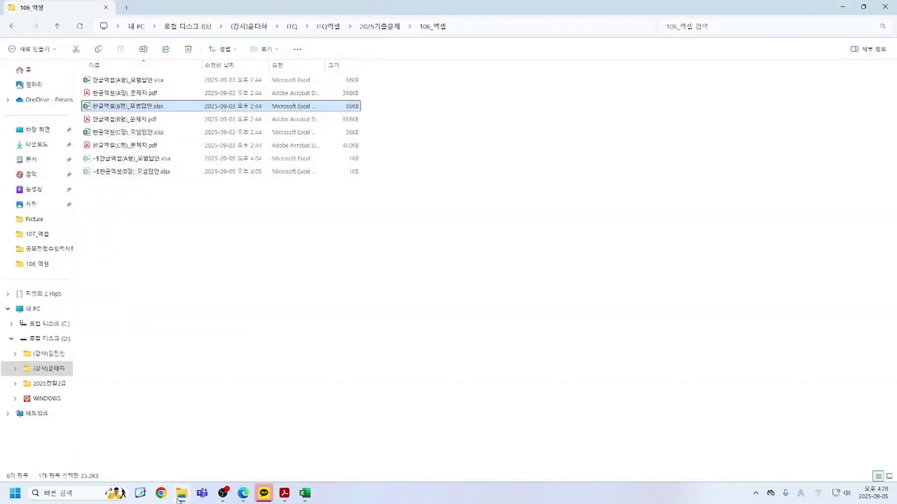
double_click(129, 121)
scroll(466, 389, "down", 5)
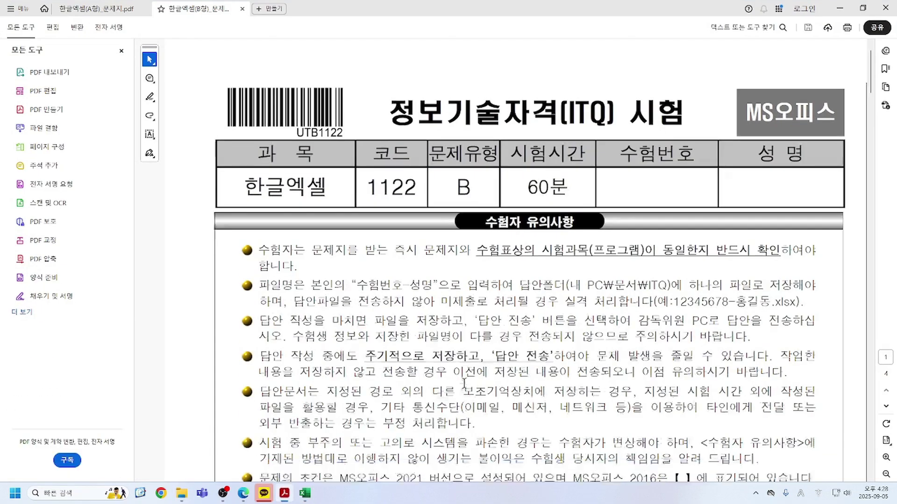
scroll(466, 389, "down", 10)
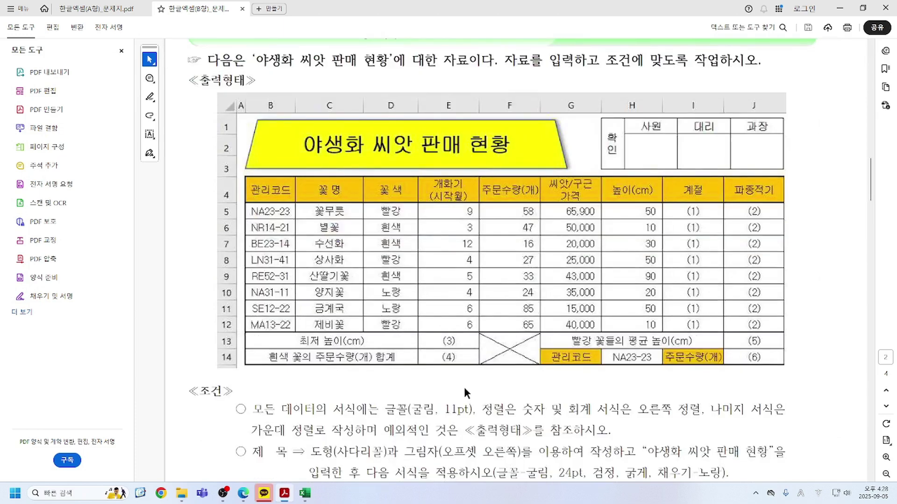
scroll(505, 323, "down", 3)
scroll(505, 323, "down", 15)
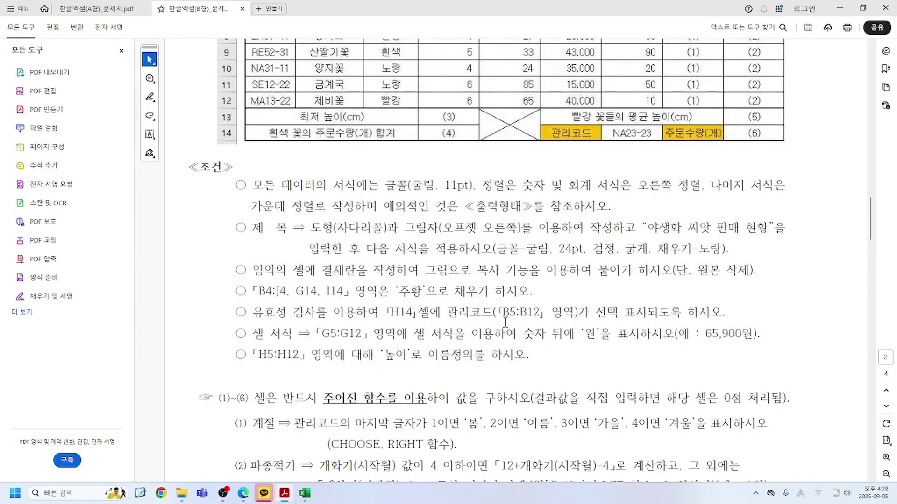
scroll(506, 322, "down", 4)
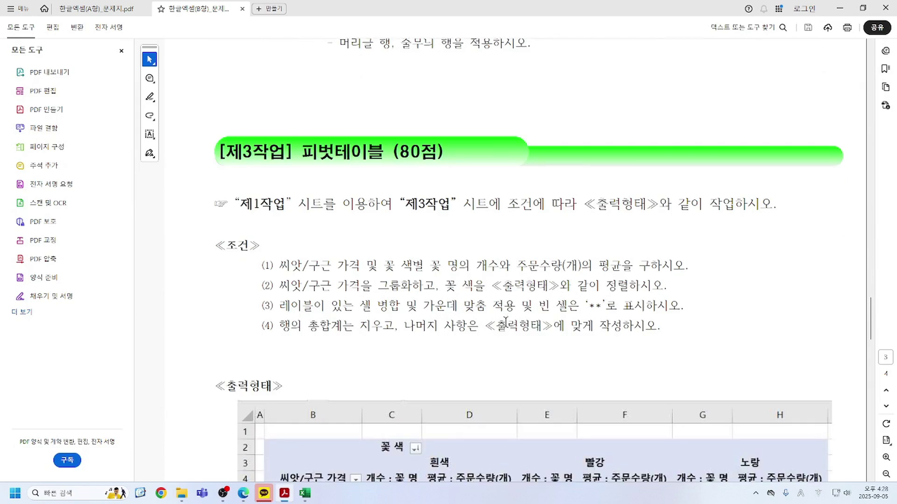
scroll(506, 321, "up", 7)
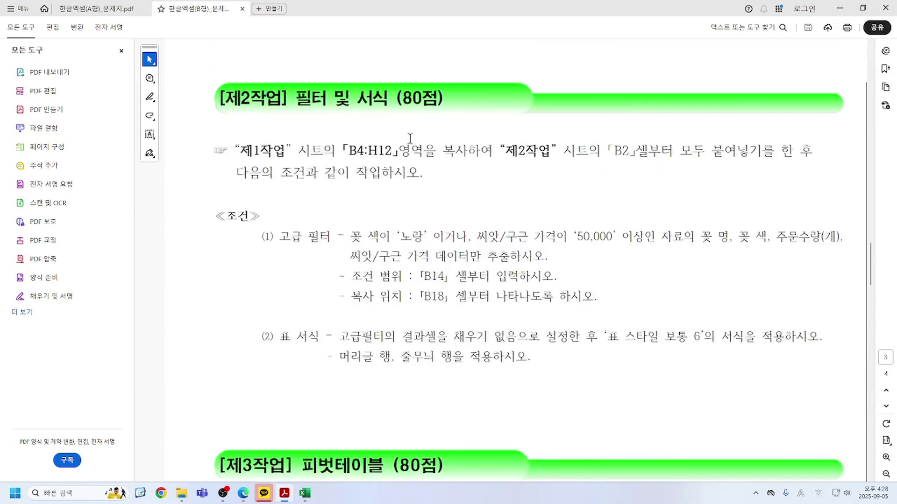
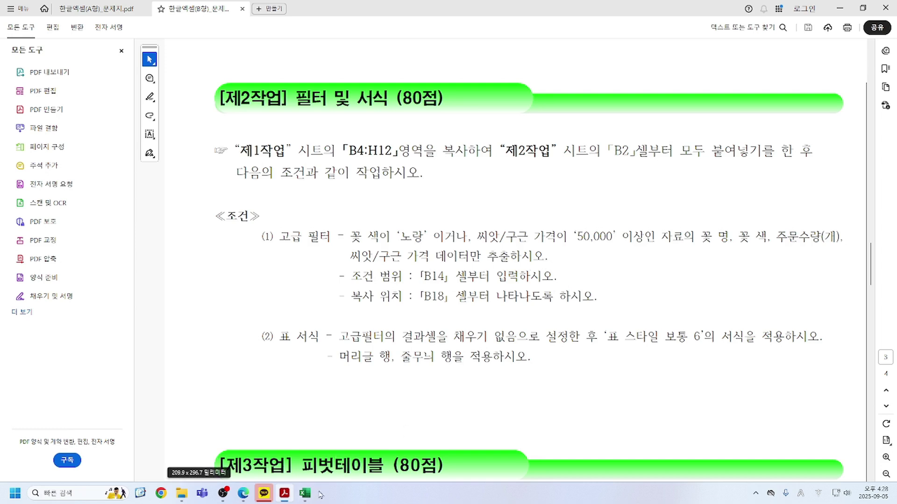
Switch to the 한글엑셀(B형)_모범답안.xlsx workbook and copy B4:H12 from the 제1작업 sheet to cell B2 of 제2작업.
mouse_move(305, 493)
left_click(350, 415)
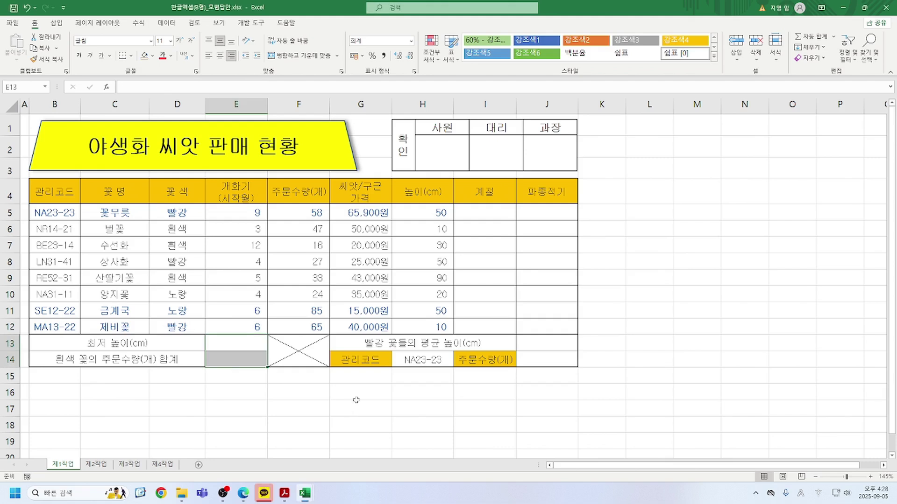
left_click_drag(43, 174, 426, 319)
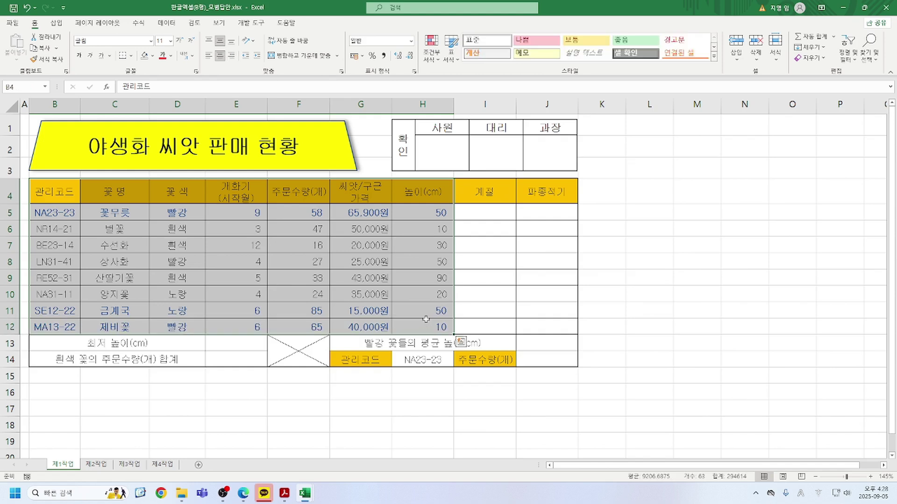
key("ctrl+c")
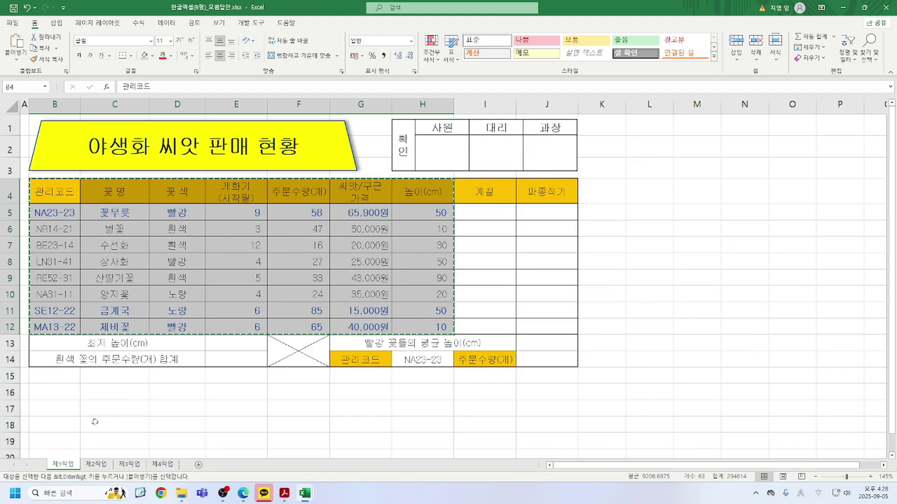
left_click(95, 465)
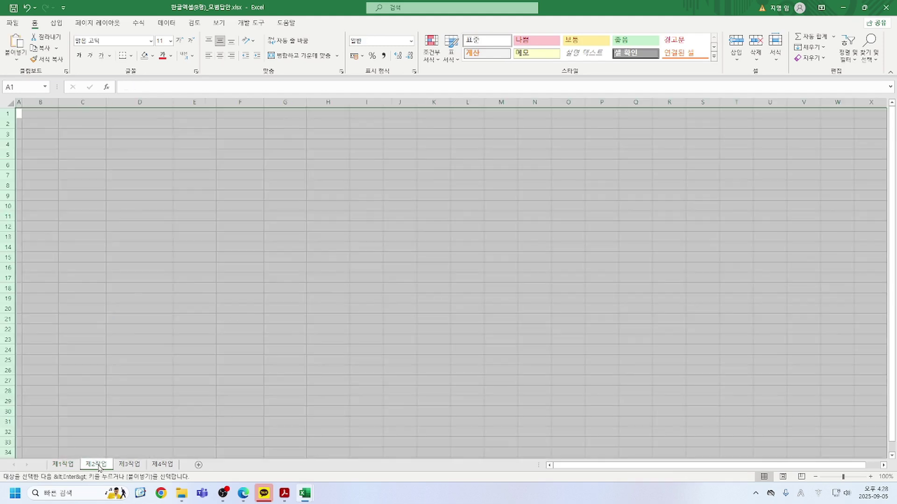
left_click(41, 123)
key("ctrl+v")
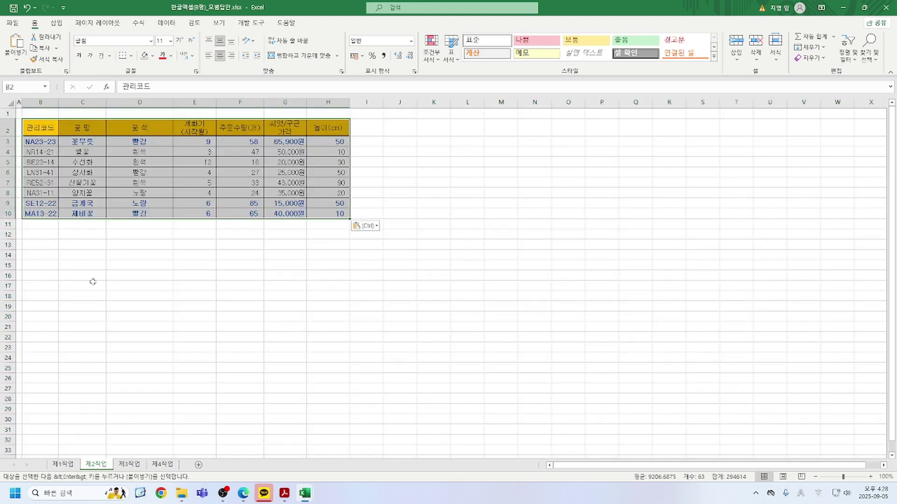
Check the filter conditions in the exam paper and copy the 꽃 색 and 씨앗/구근 가격 headers to B14:C14.
scroll(94, 284, "up", 4)
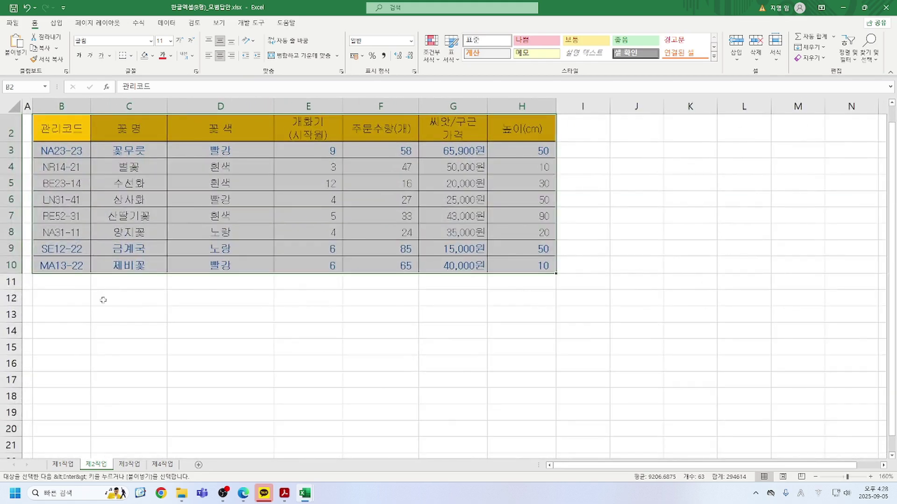
scroll(103, 300, "up", 1)
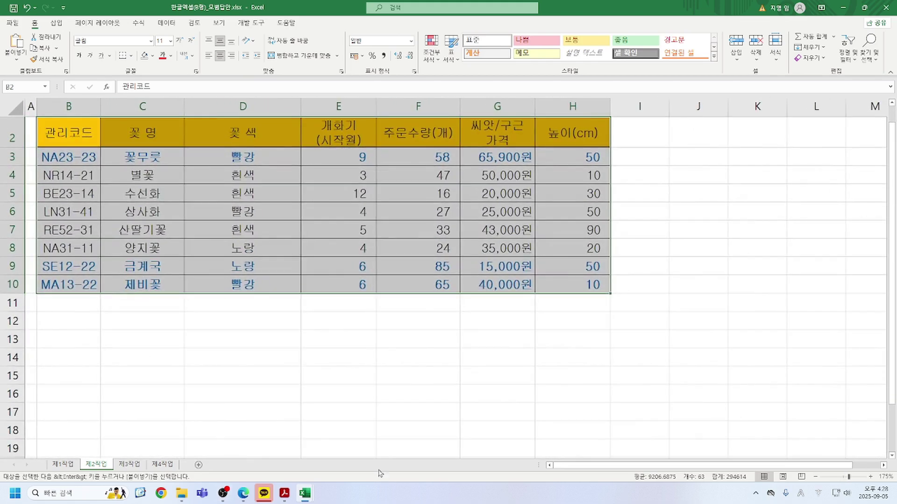
left_click(283, 498)
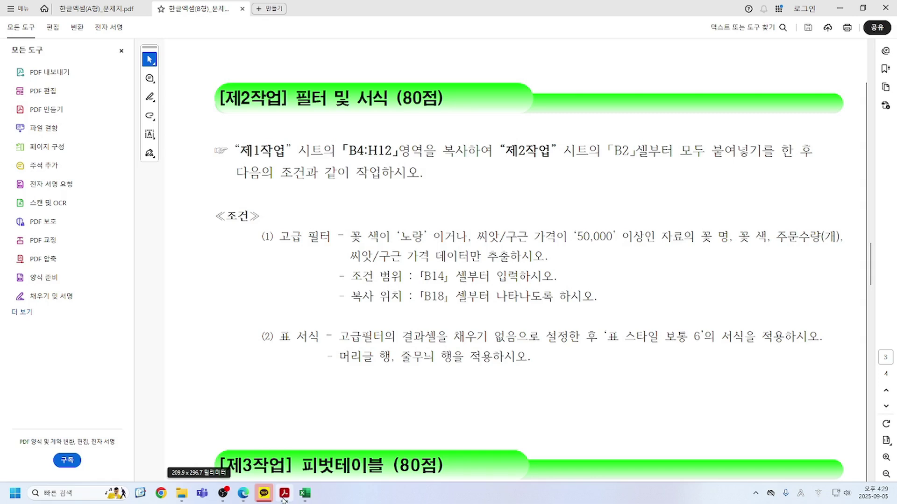
left_click(283, 495)
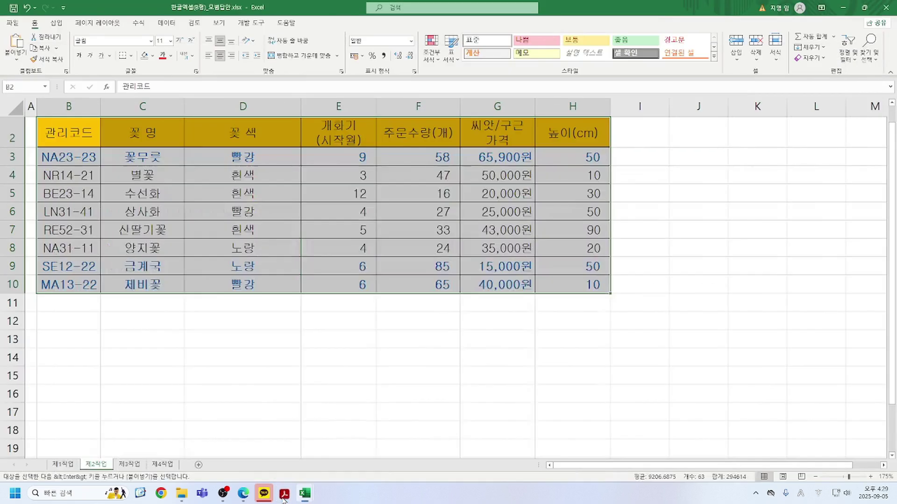
left_click(232, 134)
scroll(235, 154, "up", 1)
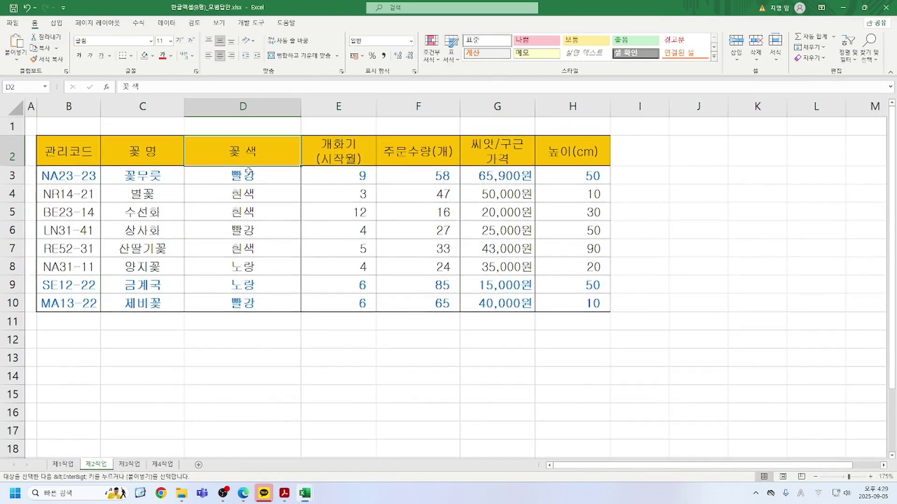
left_click(497, 153, "ctrl")
key("ctrl+c")
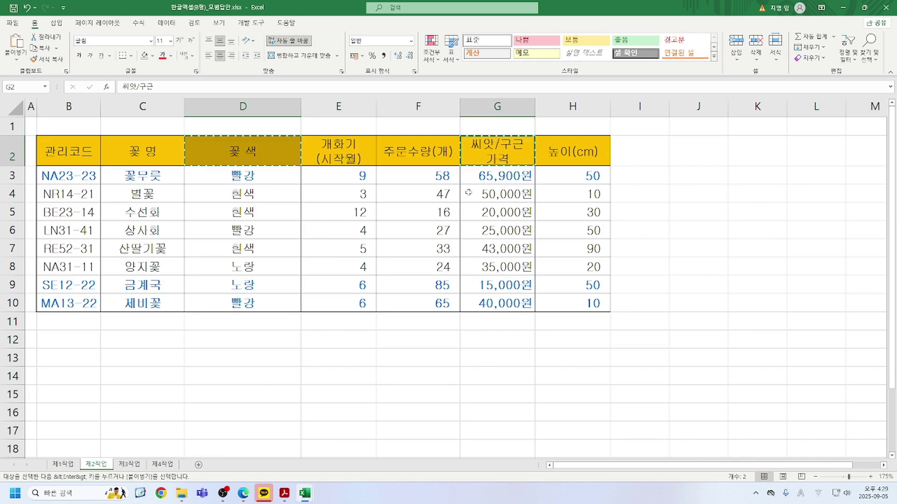
left_click(74, 376)
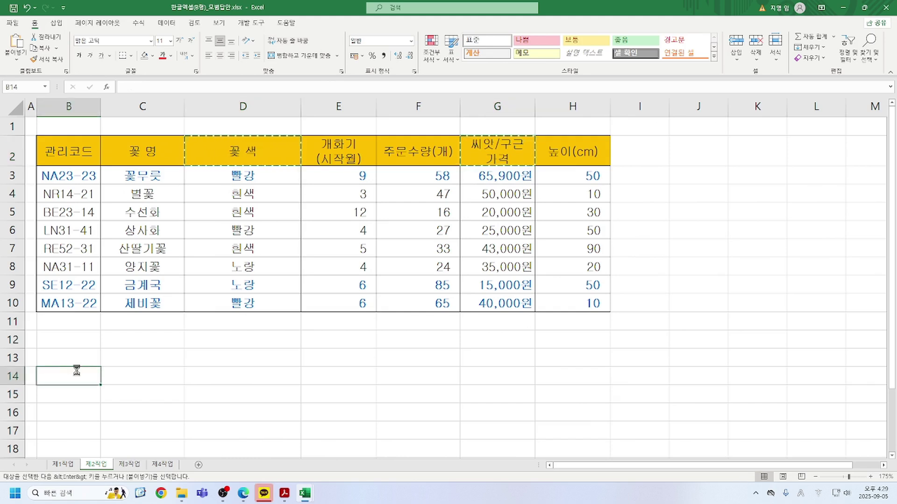
key("ctrl+v")
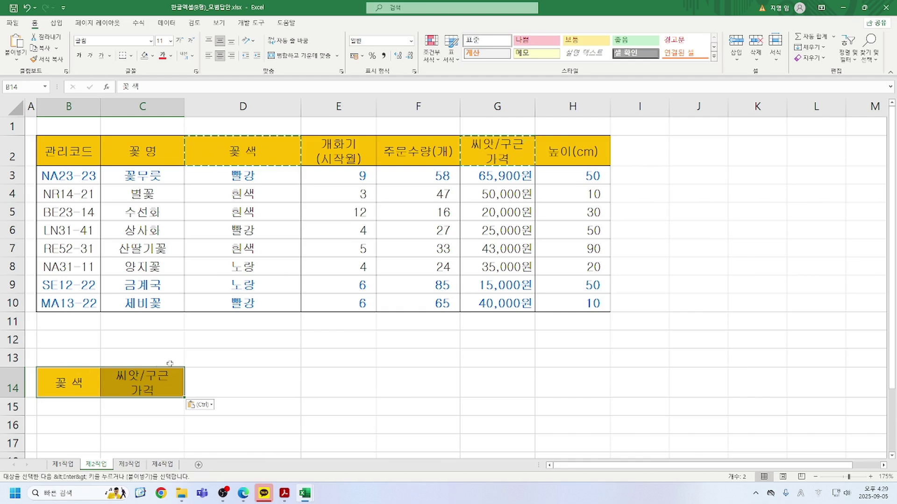
Copy the value 노랑 from the 꽃 색 column into B15 as the flower colour criterion.
left_click(244, 270)
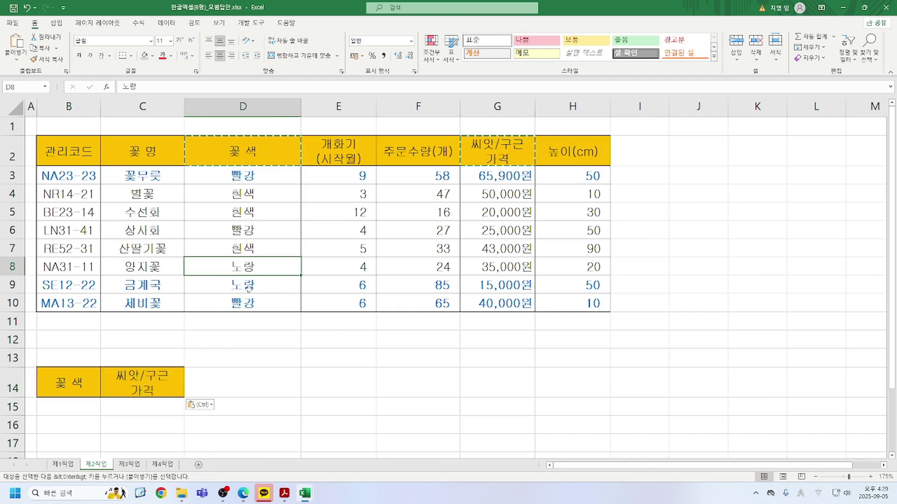
key("ctrl+c")
left_click(70, 409)
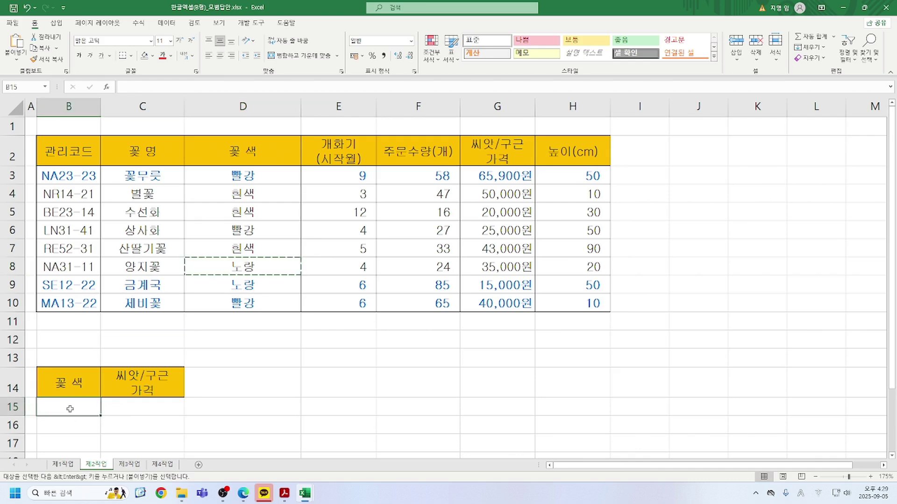
key("ctrl+v")
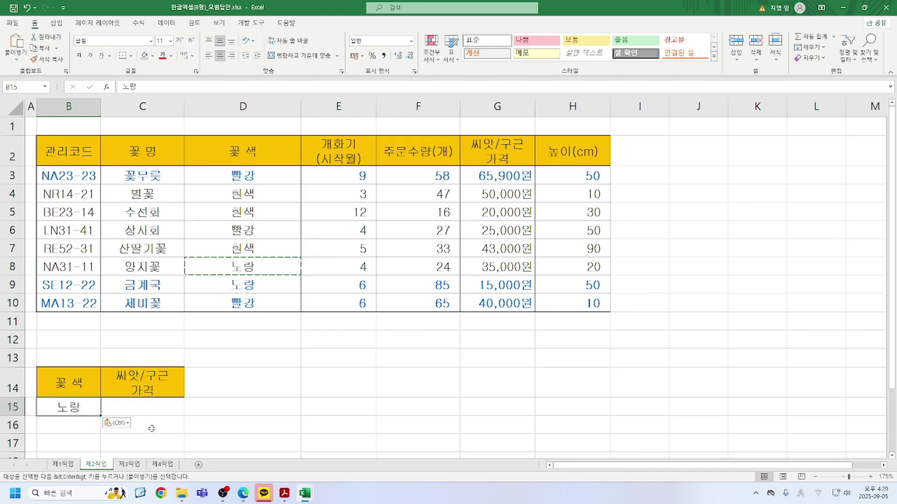
Recheck the price condition in the exam paper and enter the criterion >=50000 in C16.
left_click(152, 428)
left_click(284, 495)
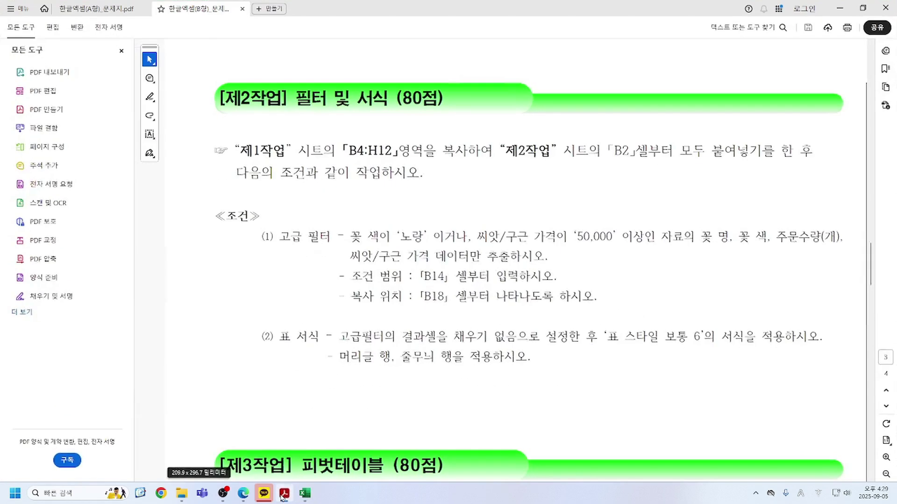
left_click(284, 495)
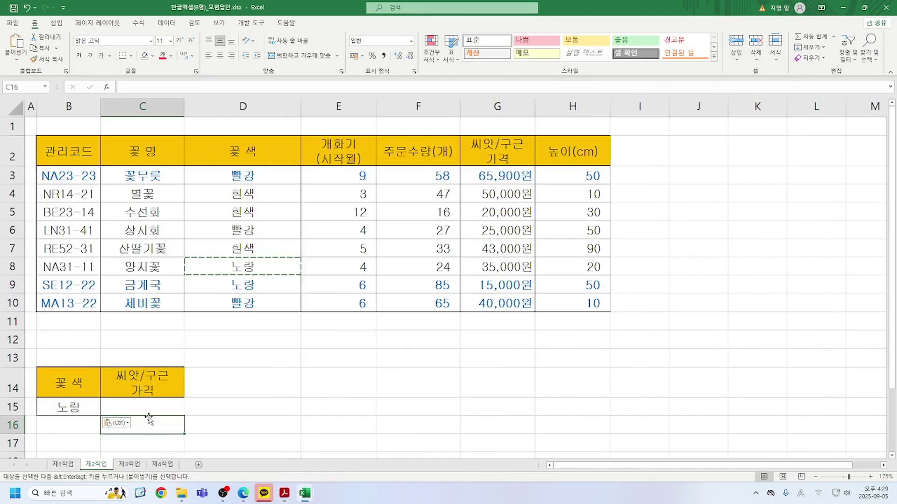
type(">")
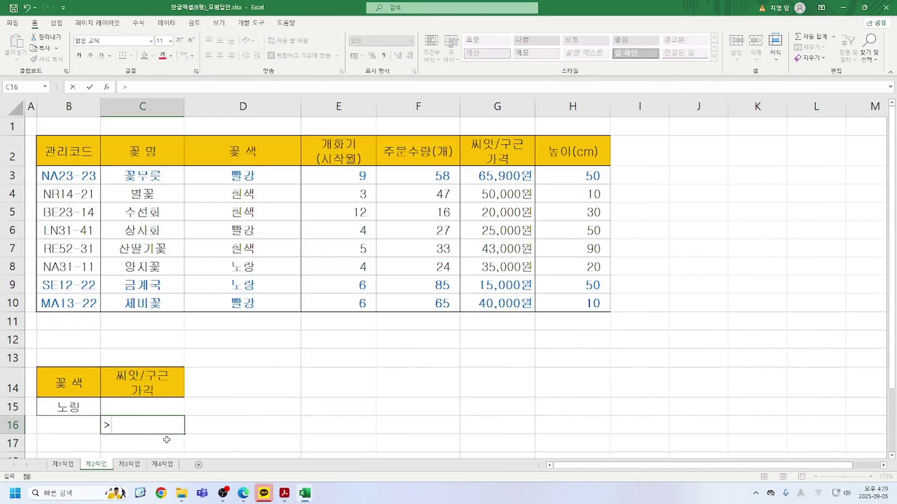
type("=50000")
key("Return")
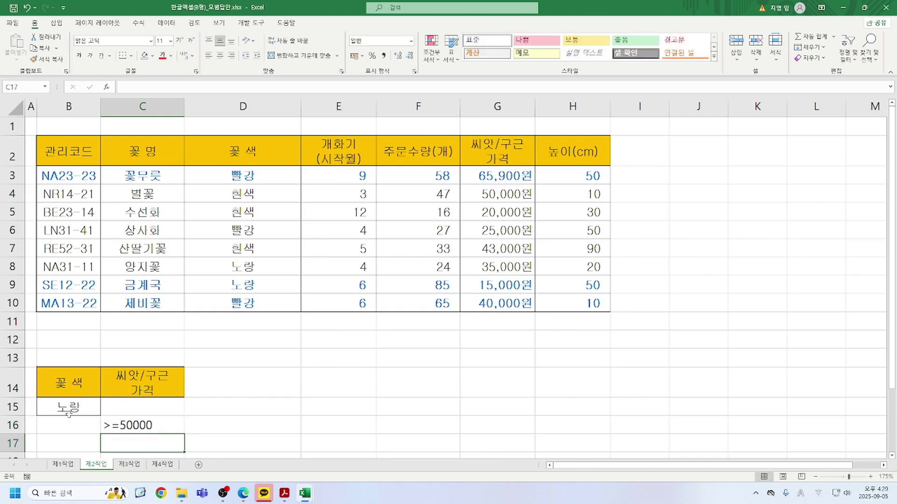
Apply all borders to the criteria range B14:C16.
left_click_drag(63, 382, 140, 425)
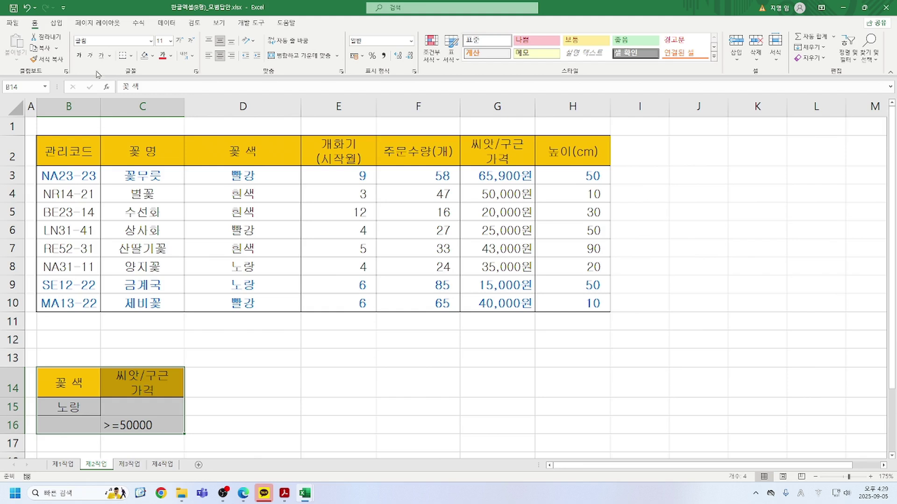
left_click(132, 56)
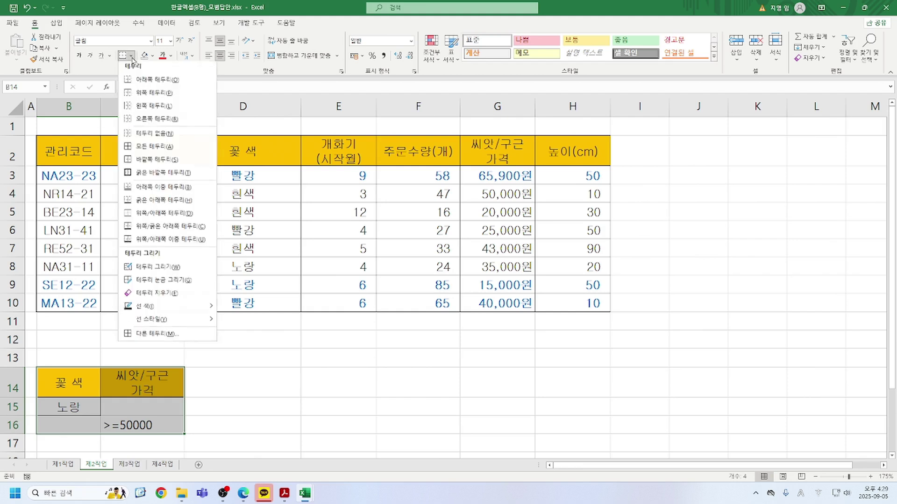
left_click(159, 147)
left_click(160, 386)
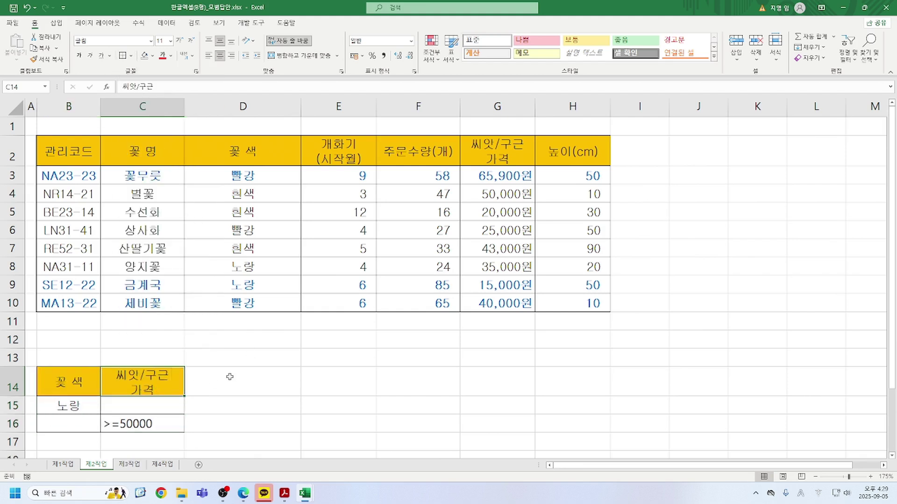
Check in the exam paper which columns the advanced filter must extract and where the output has to start.
scroll(231, 375, "down", 2)
scroll(187, 369, "up", 1)
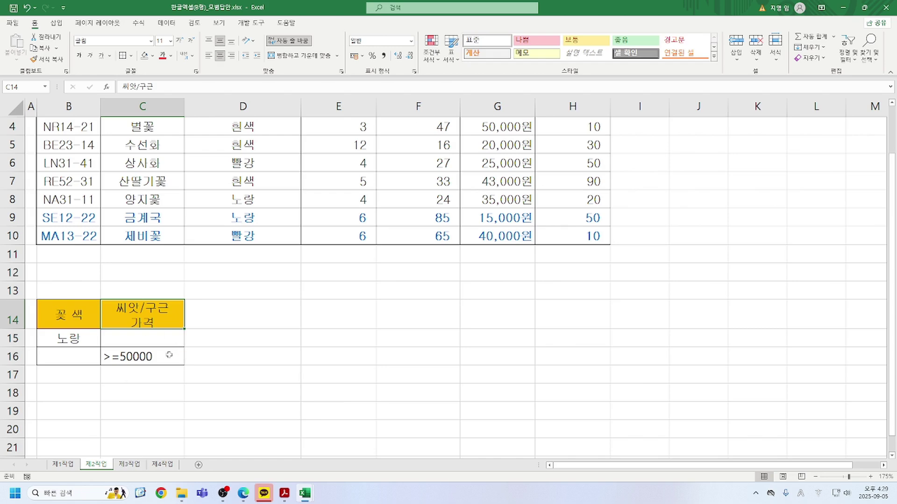
scroll(173, 358, "up", 1)
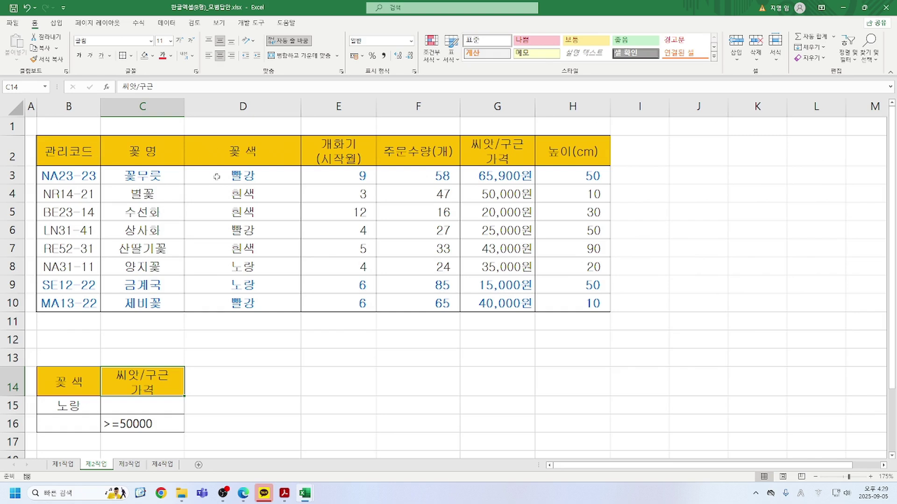
left_click(147, 155)
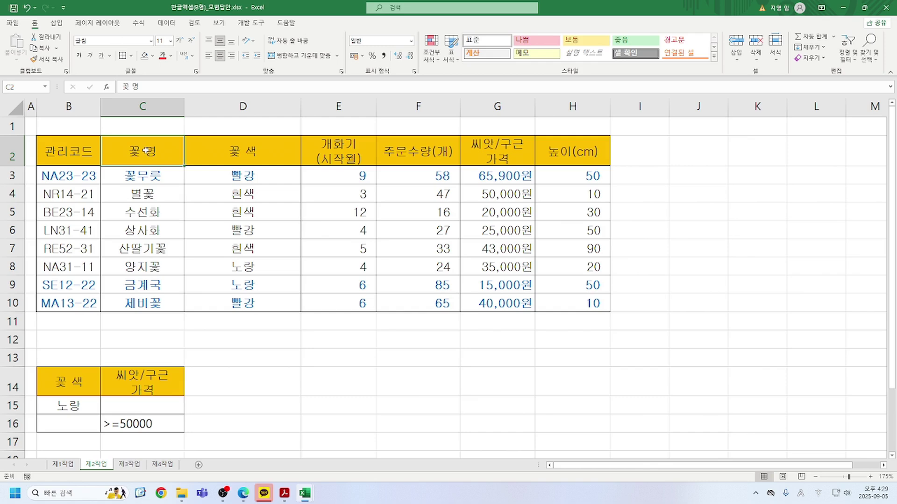
left_click(284, 494)
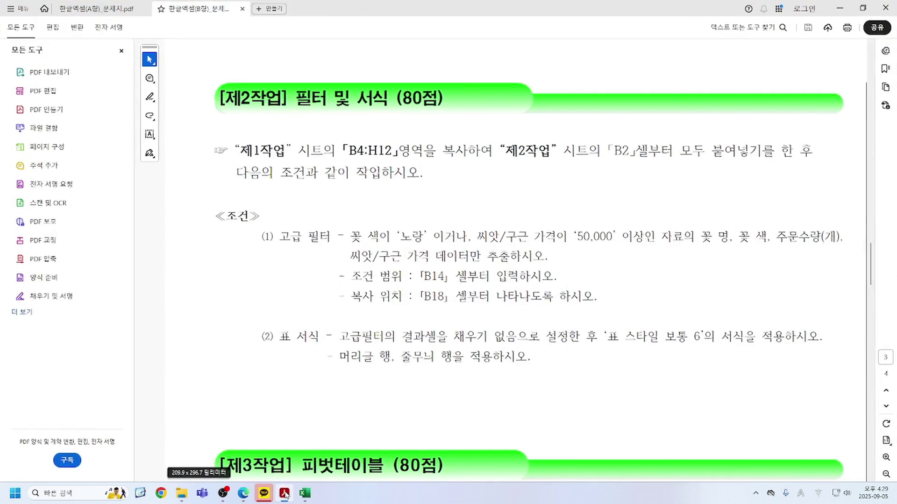
mouse_move(305, 494)
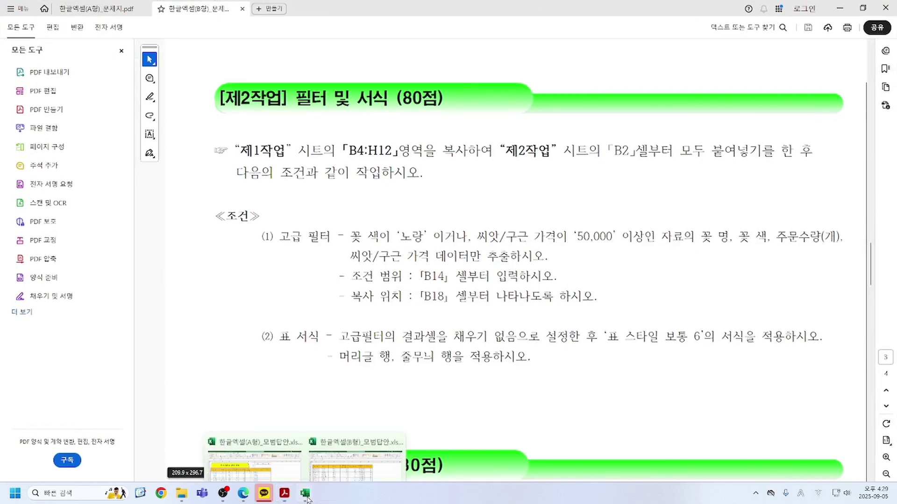
left_click(361, 418)
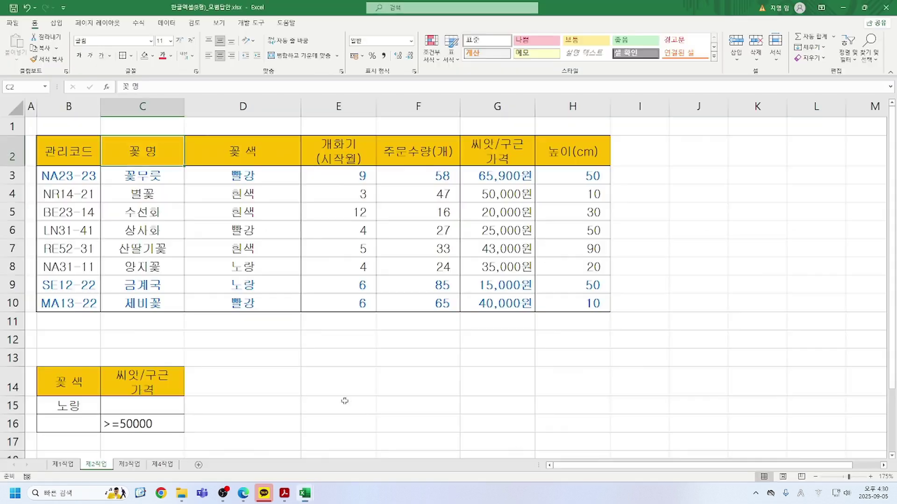
Copy the 꽃 명, 꽃 색, 주문수량(개) and 씨앗/구근 가격 headers from row 2 to B18:E18.
left_click(146, 176)
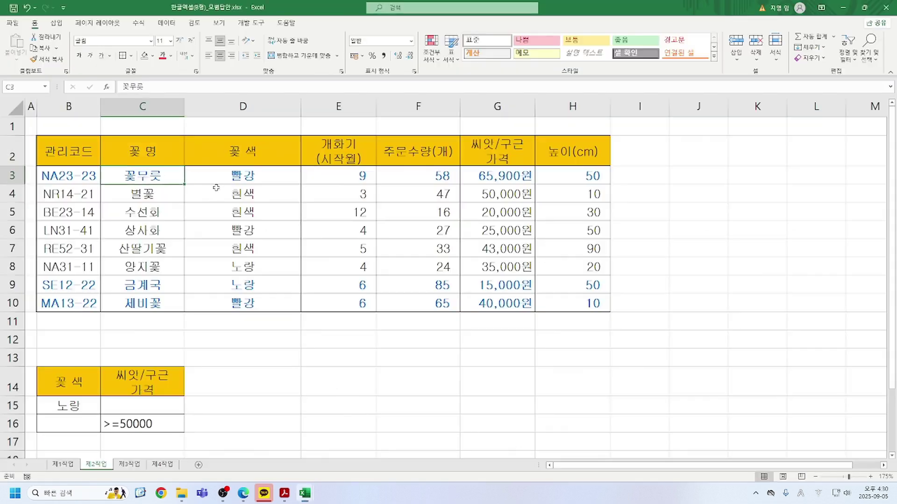
left_click(154, 154)
left_click(249, 156, "ctrl")
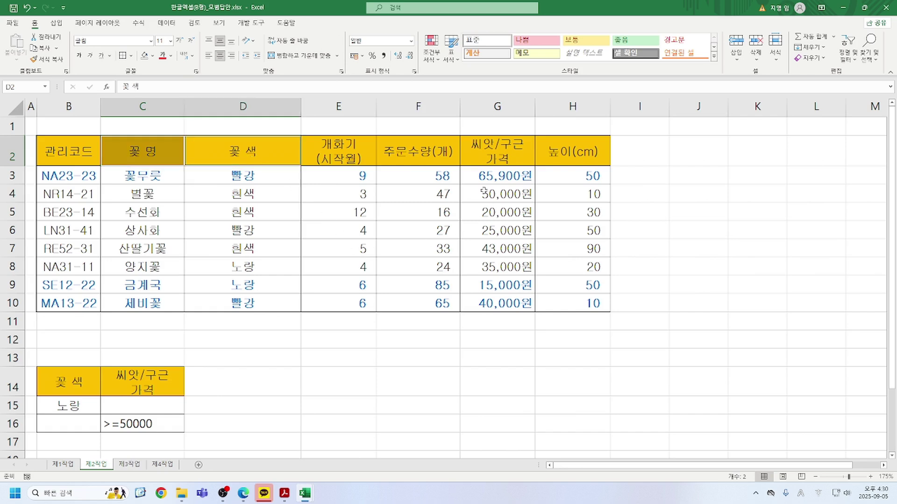
left_click(395, 154, "ctrl")
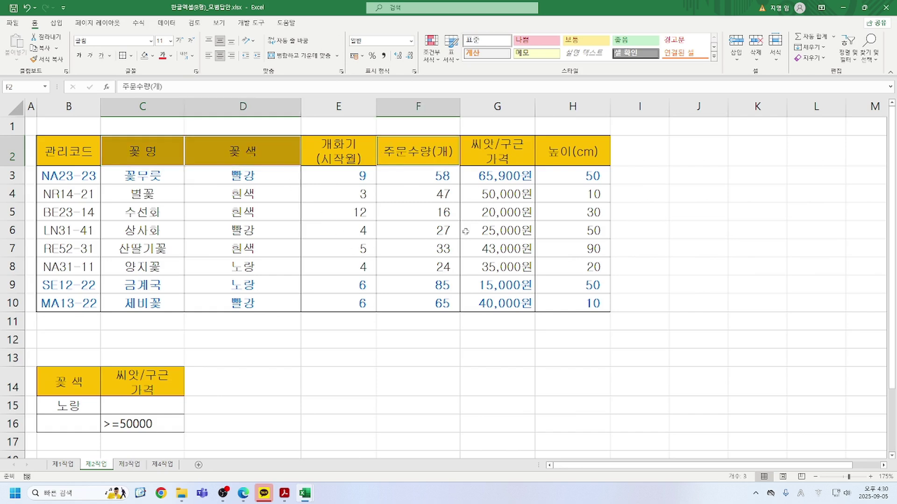
left_click(471, 160, "ctrl")
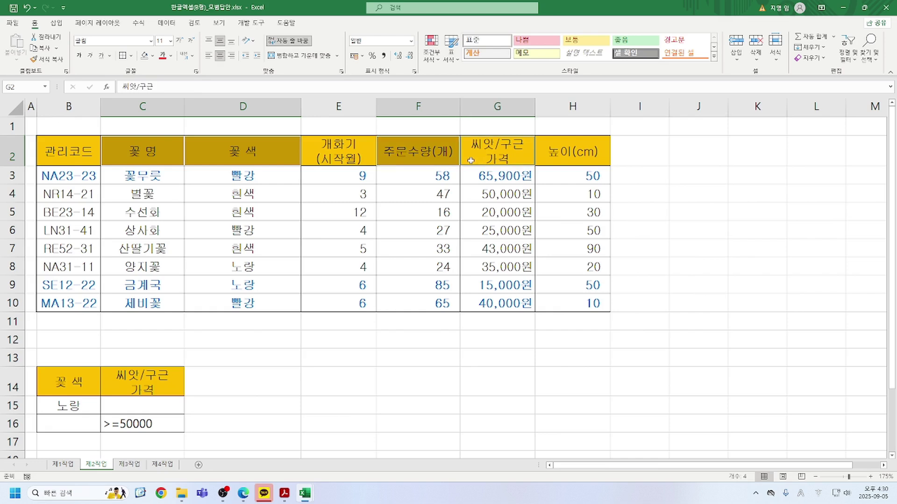
left_click_drag(146, 152, 280, 152)
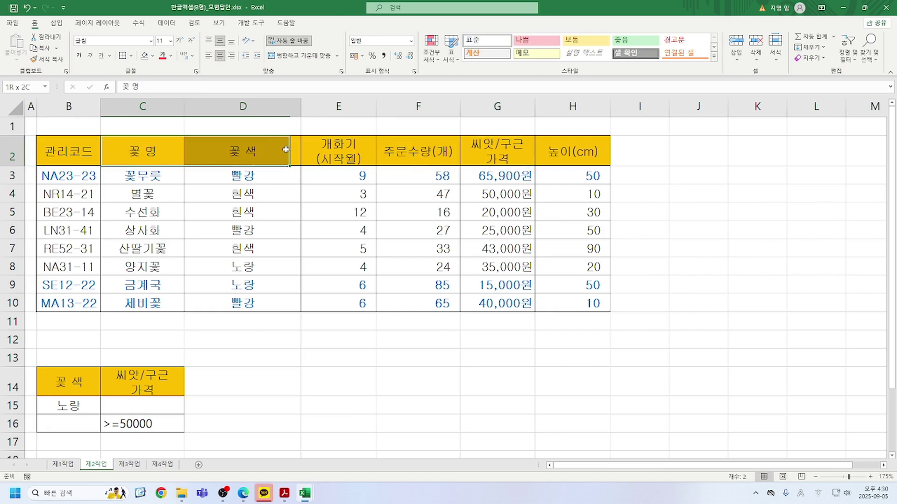
left_click_drag(406, 149, 502, 148, "ctrl")
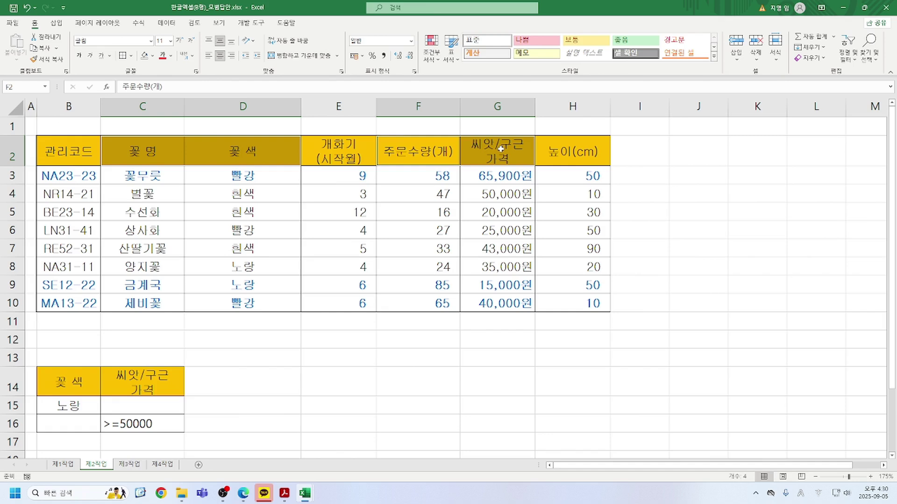
key("ctrl+c")
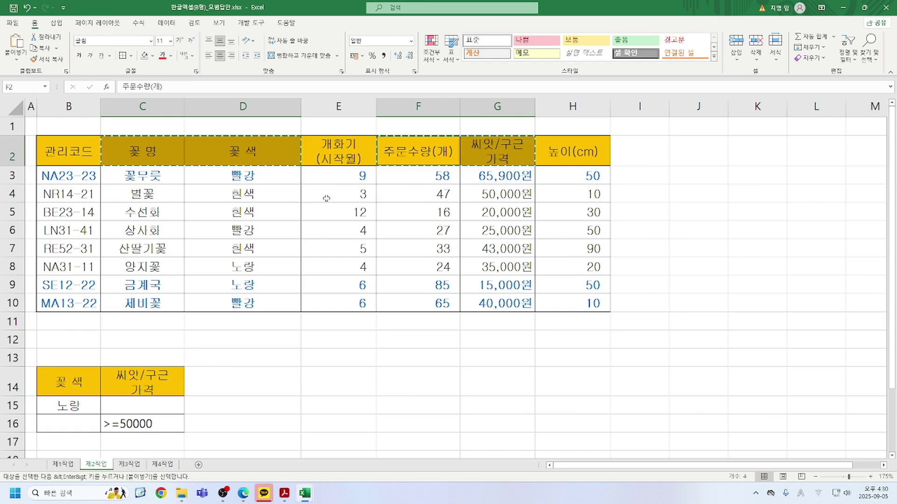
scroll(54, 410, "down", 2)
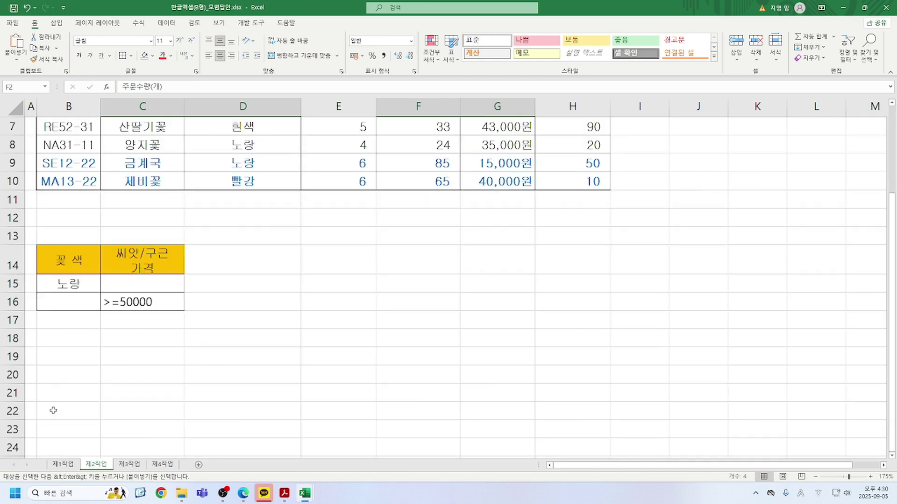
left_click(60, 335)
key("ctrl+v")
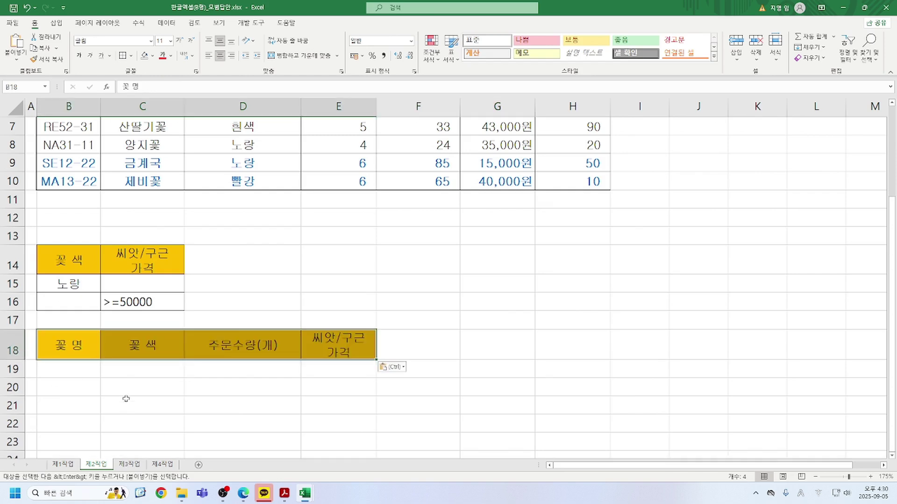
Run an advanced filter on B2:H10 with criteria range B14:C16, copying the matching records to B18:E18.
scroll(212, 387, "up", 2)
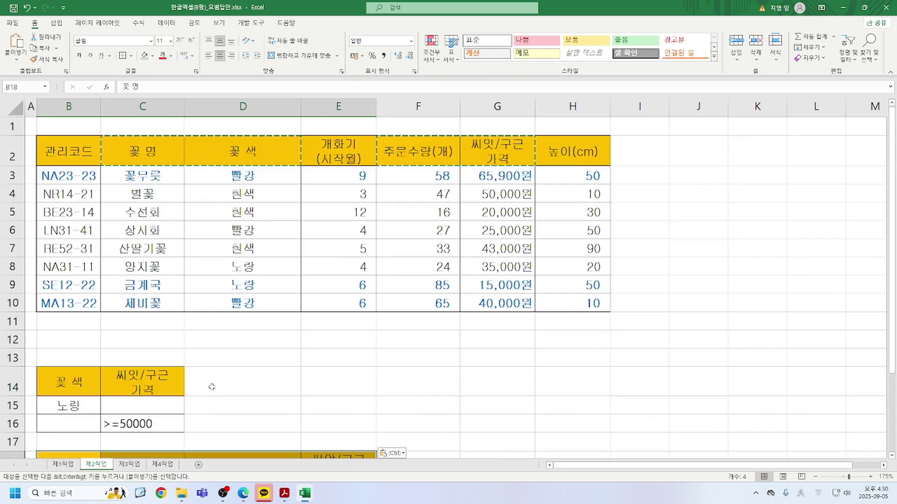
left_click_drag(53, 163, 575, 311)
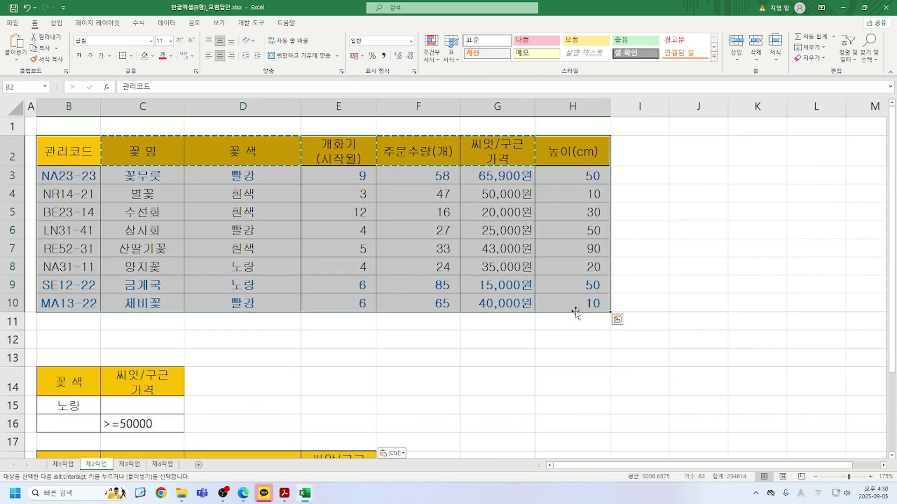
left_click(167, 23)
left_click(302, 60)
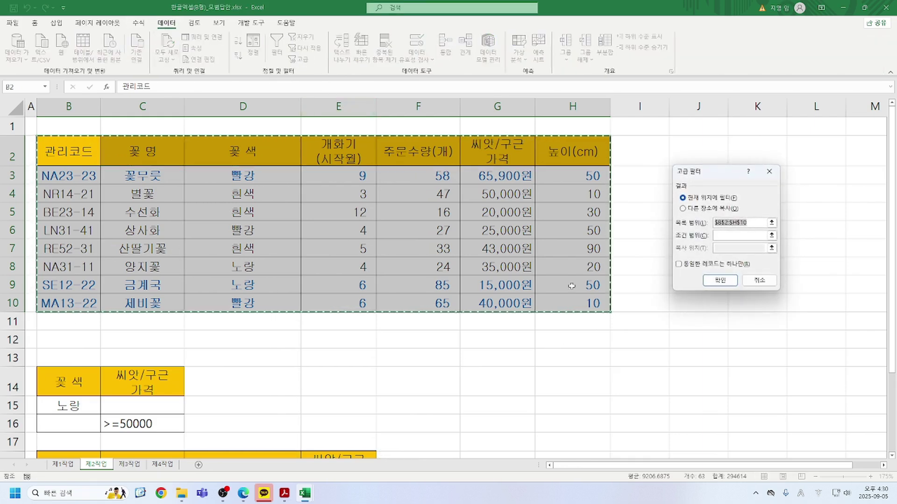
left_click(683, 209)
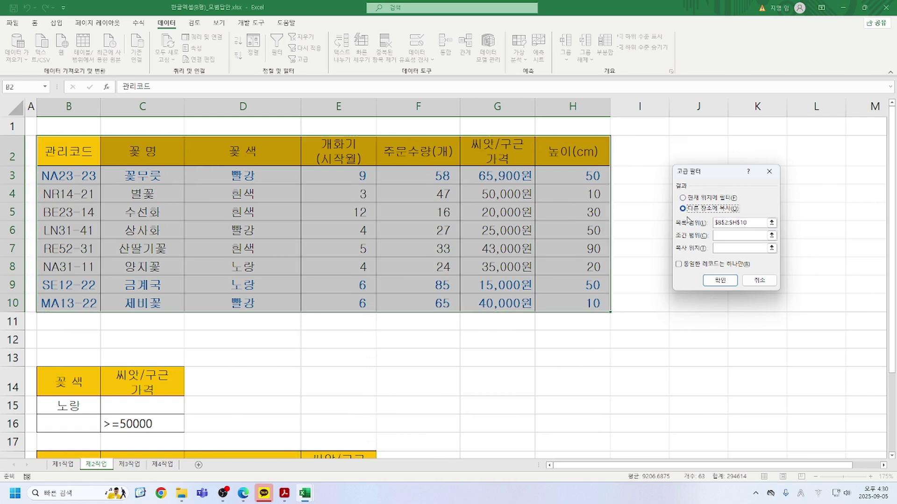
left_click(728, 236)
left_click_drag(66, 377, 138, 422)
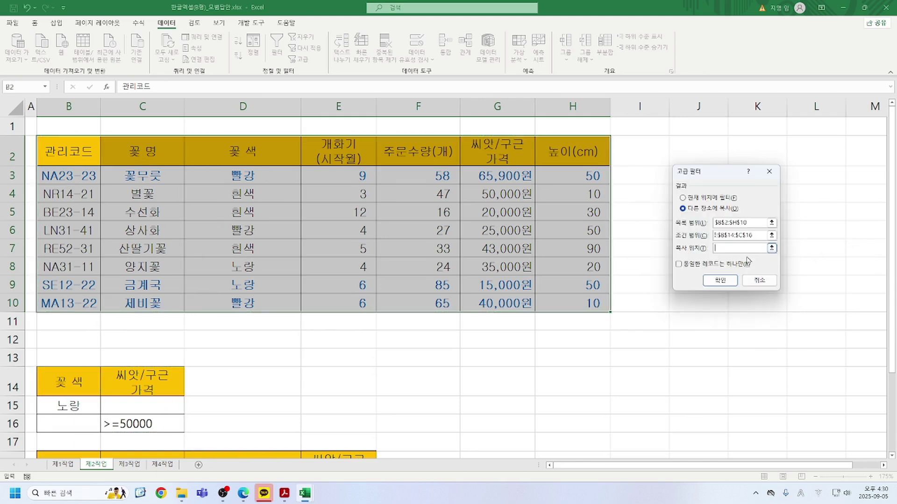
left_click(749, 249)
scroll(108, 225, "down", 4)
left_click_drag(58, 240, 392, 256)
left_click(719, 280)
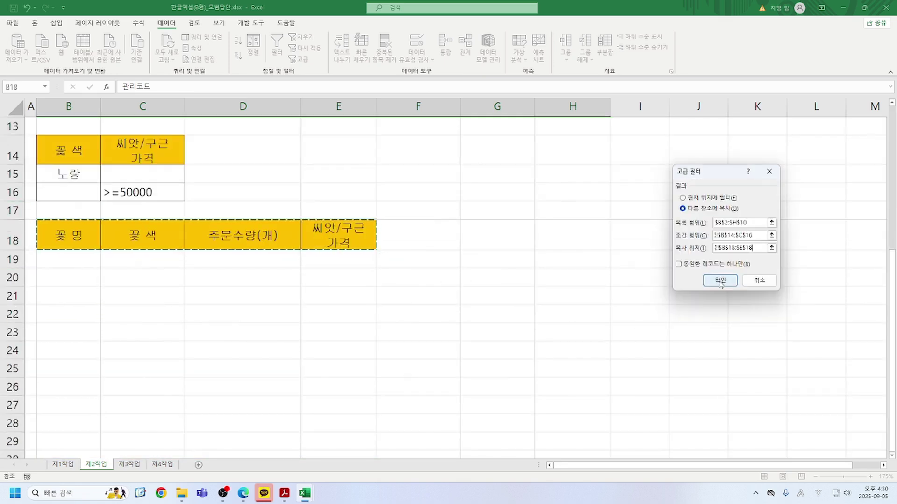
Compare the filtered records with the 노랑 entries and the prices of at least 50,000 in the source table.
scroll(514, 293, "down", 3)
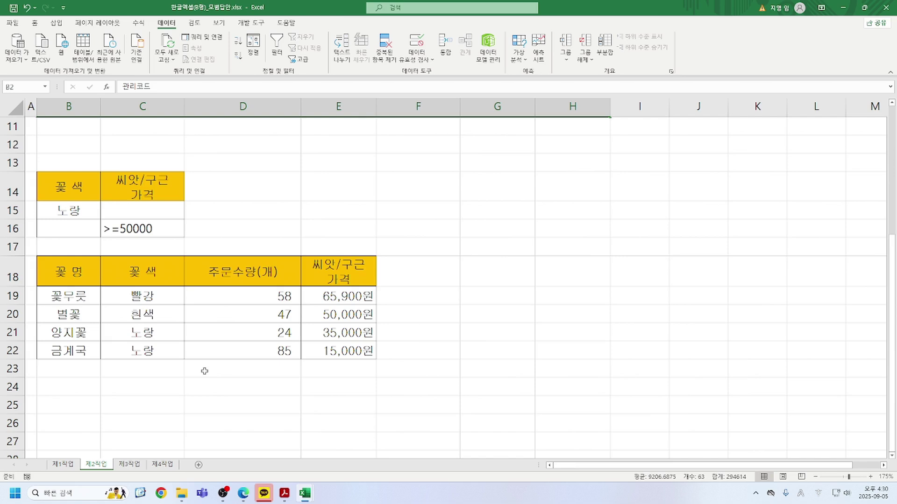
scroll(205, 371, "up", 3)
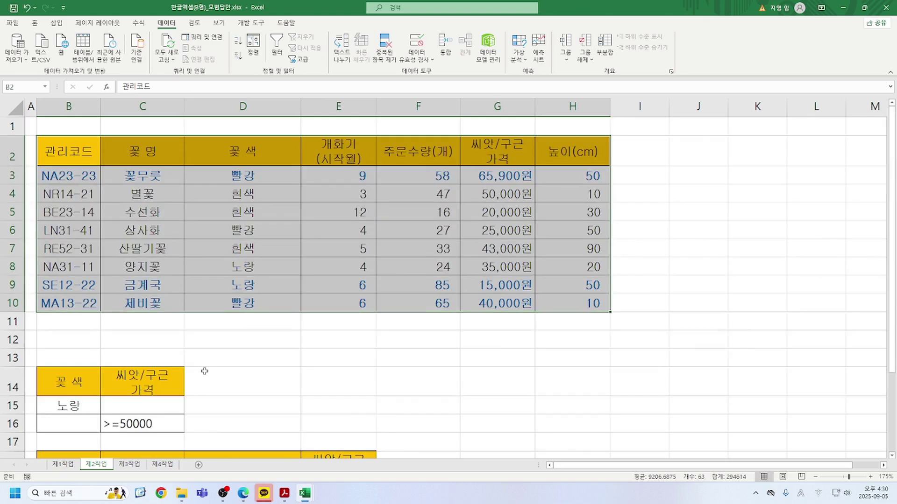
left_click(265, 269)
left_click(272, 285)
left_click_drag(264, 271, 267, 287)
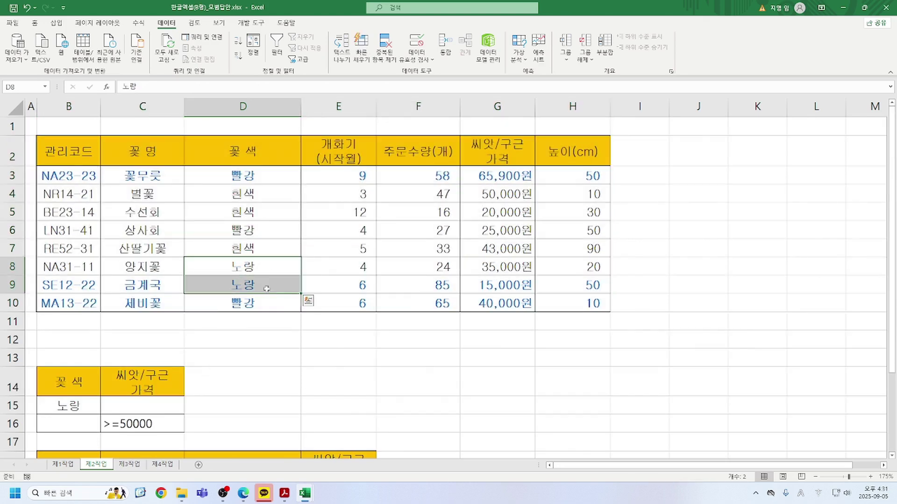
left_click(267, 286)
left_click(502, 176)
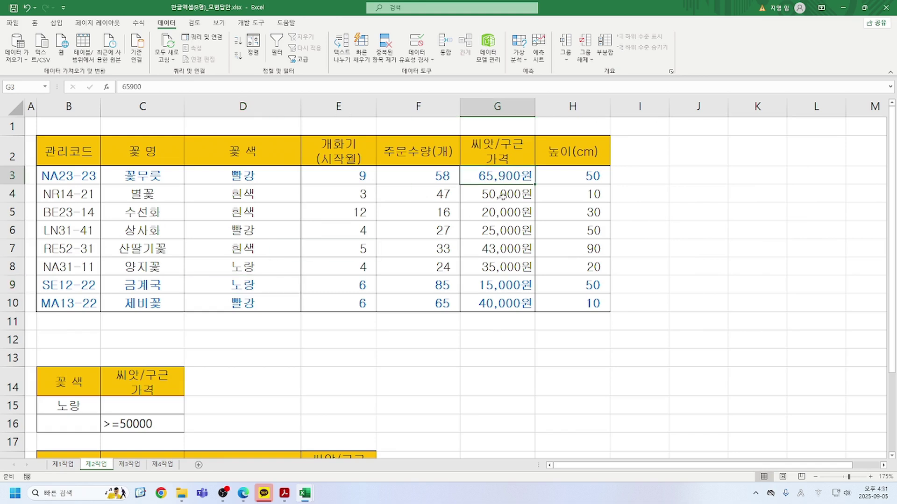
left_click(503, 196)
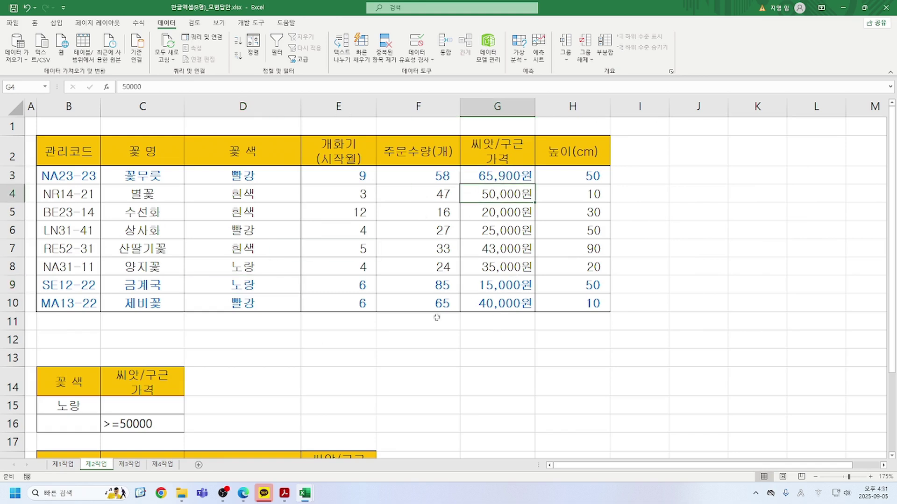
scroll(175, 353, "down", 3)
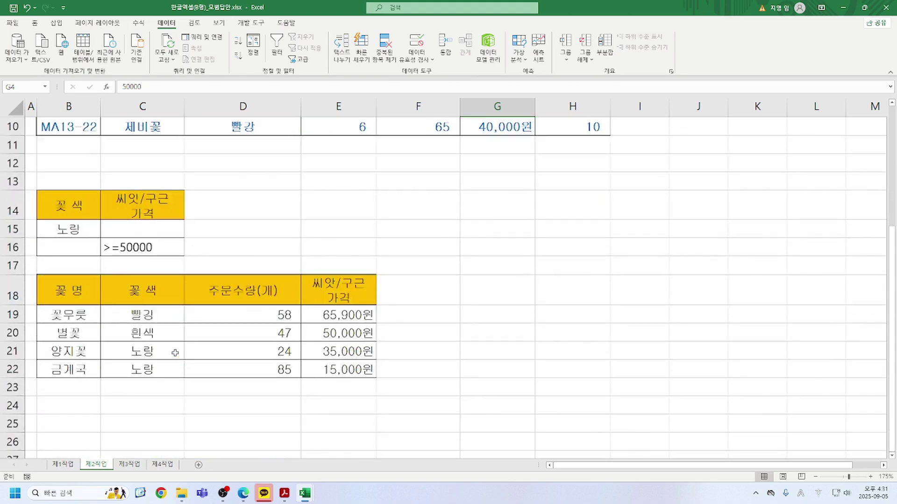
scroll(284, 265, "up", 3)
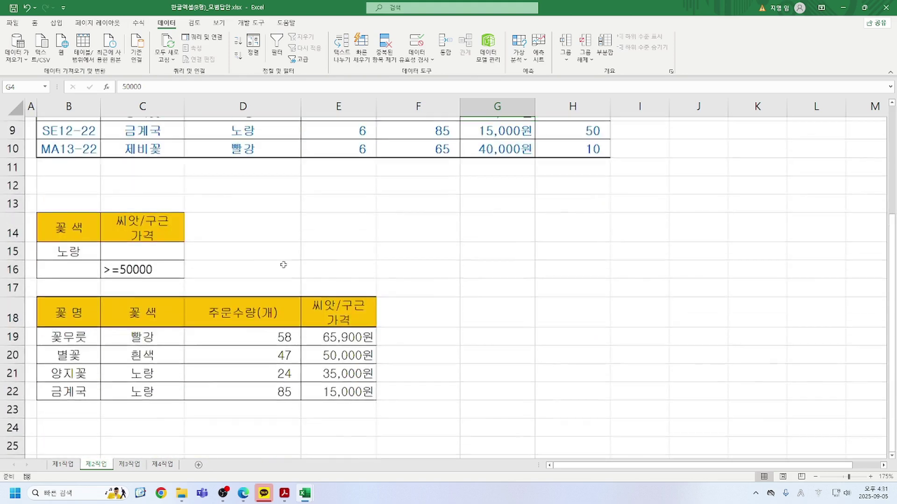
Delete the rows from row 1 through row 23, covering the source table, criteria and filter results.
left_click_drag(17, 128, 69, 450)
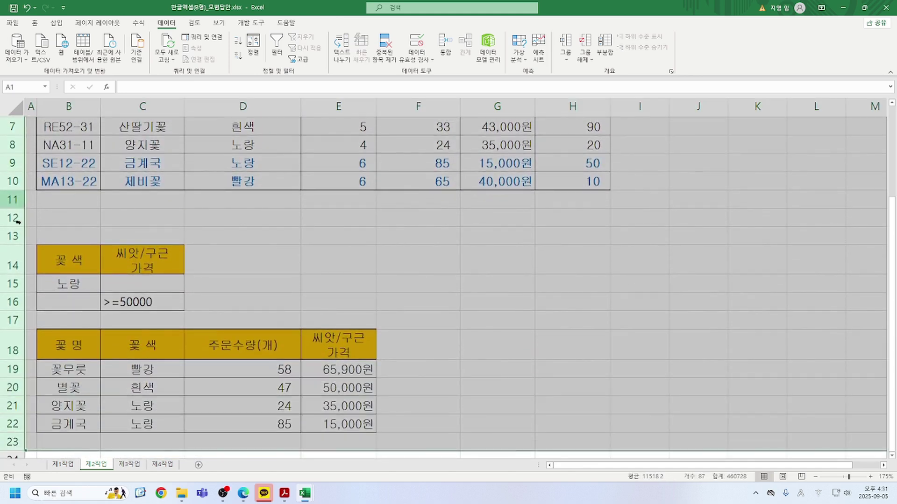
right_click(9, 200)
left_click(60, 296)
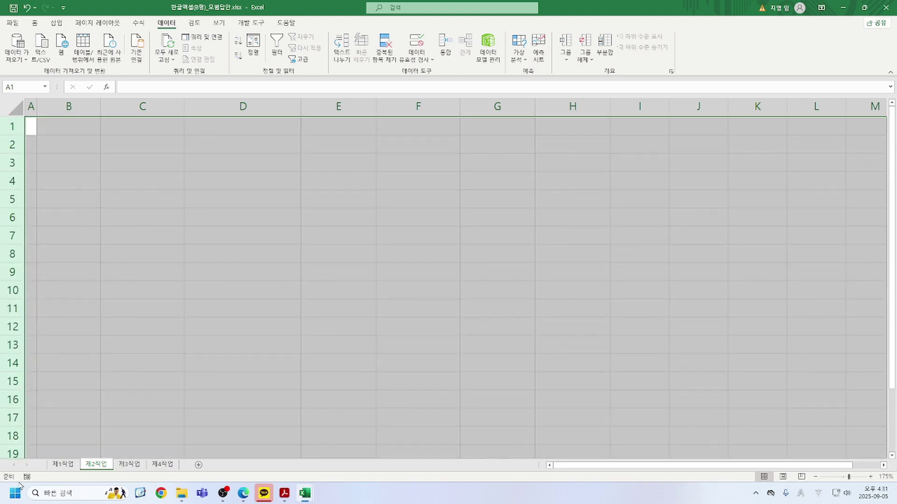
Copy the range B4:H12 from the 제1작업 sheet and paste it at B2 of the 제2작업 sheet.
left_click(65, 464)
left_click_drag(41, 197, 409, 325)
key("ctrl+c")
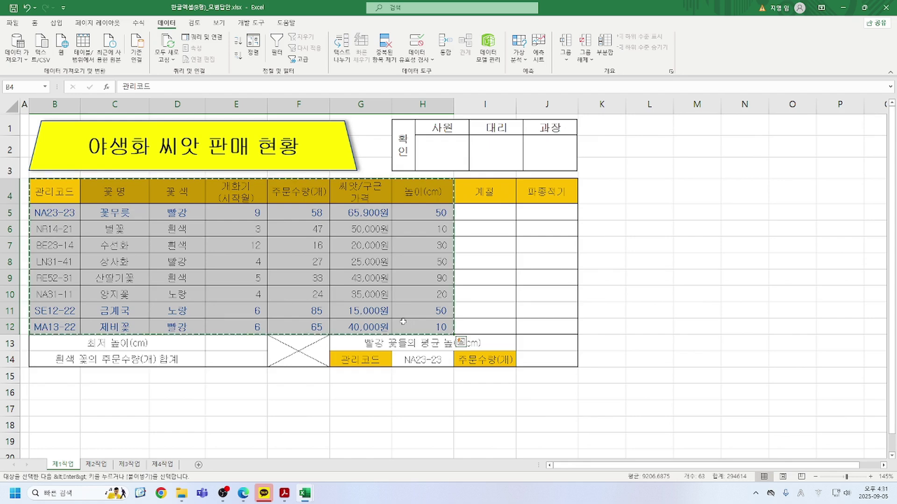
left_click(97, 465)
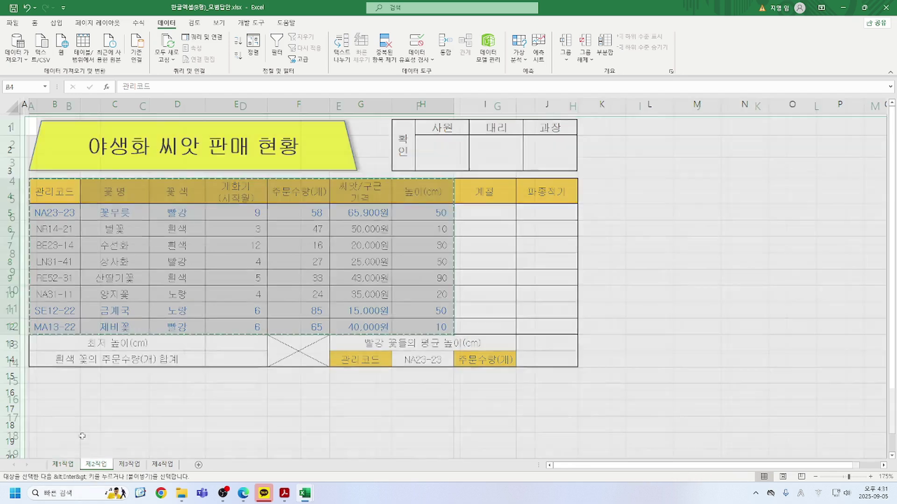
left_click(71, 147)
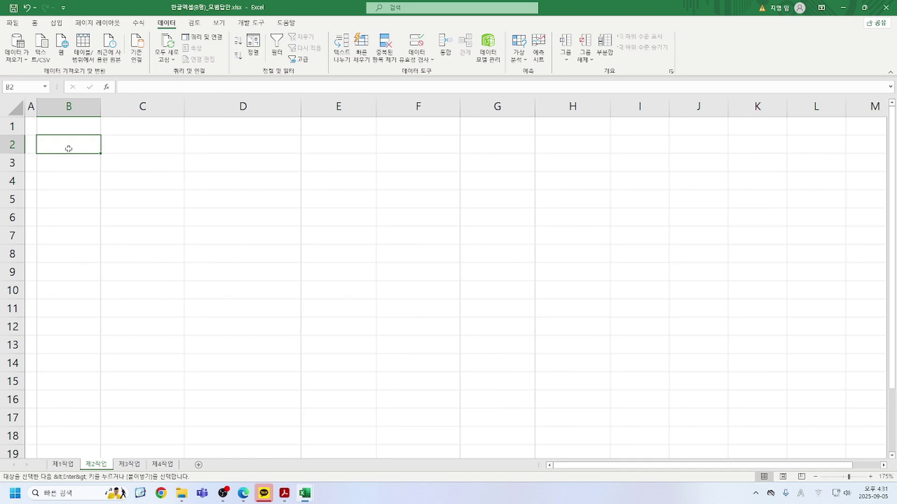
key("ctrl+v")
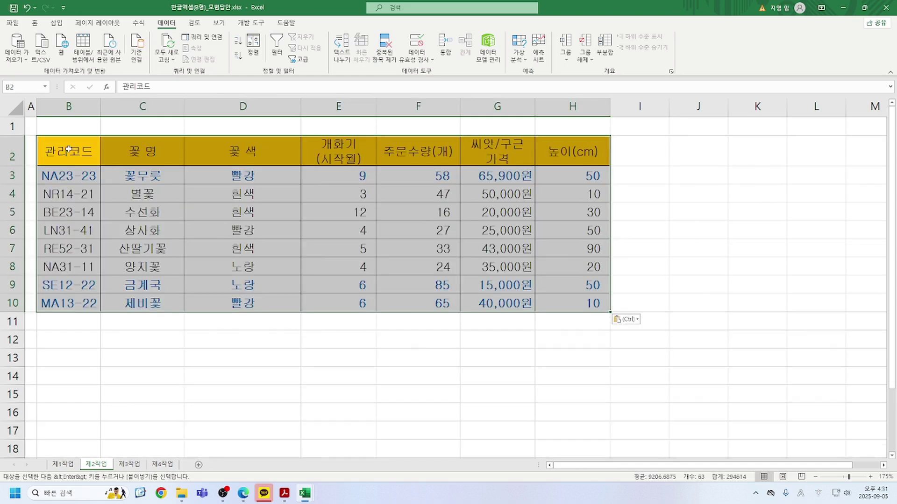
Set the width of column A to 1.
left_click(31, 107)
right_click(31, 107)
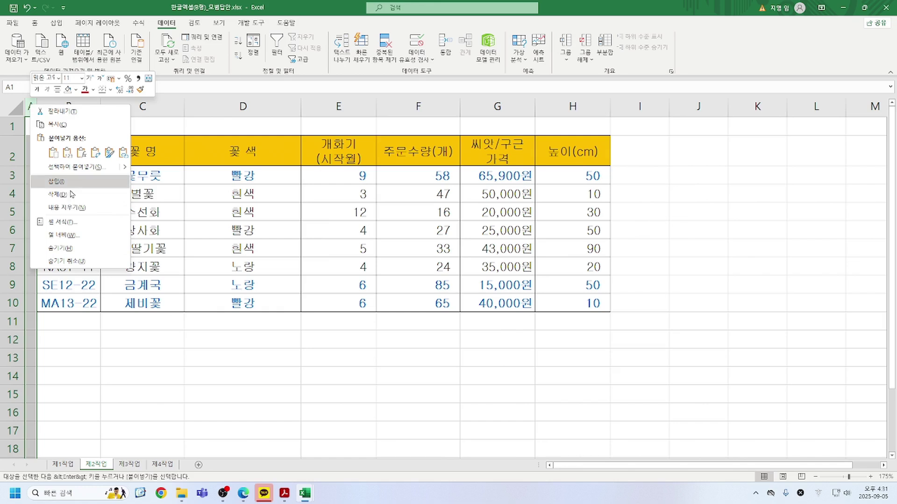
left_click(61, 235)
type("1")
key("Return")
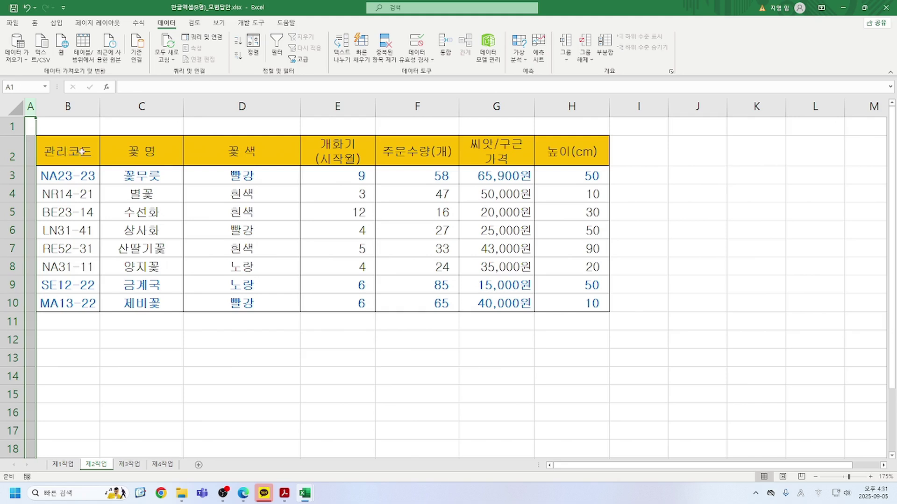
Copy the 꽃 색 and 씨앗/구근 가격 headers from row 2 and paste them at B14 as criteria headers.
left_click(232, 156)
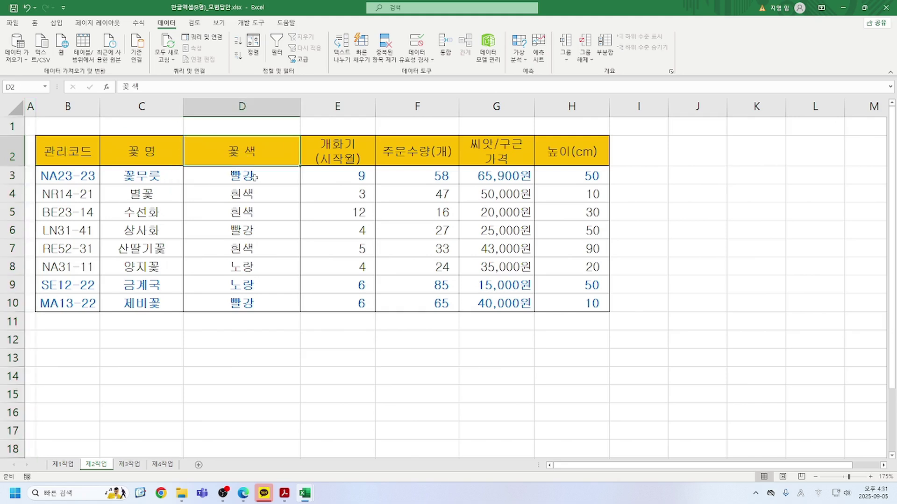
left_click(481, 151, "ctrl")
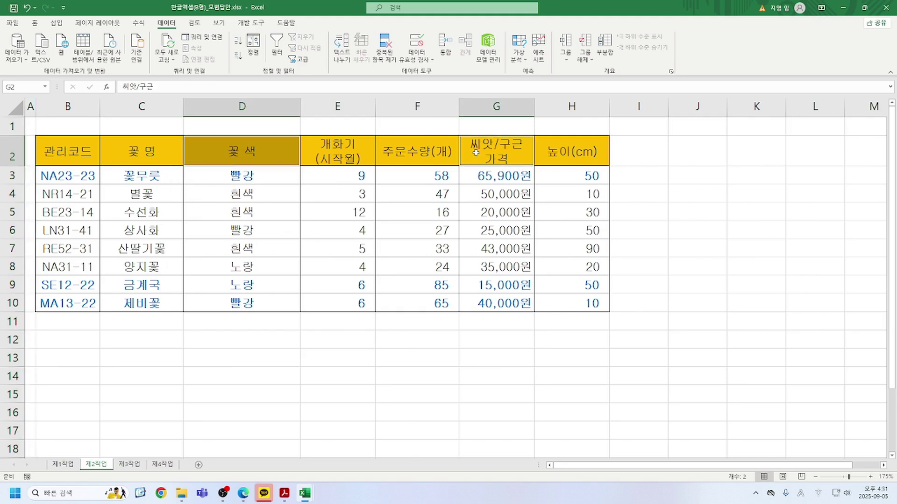
key("ctrl+c")
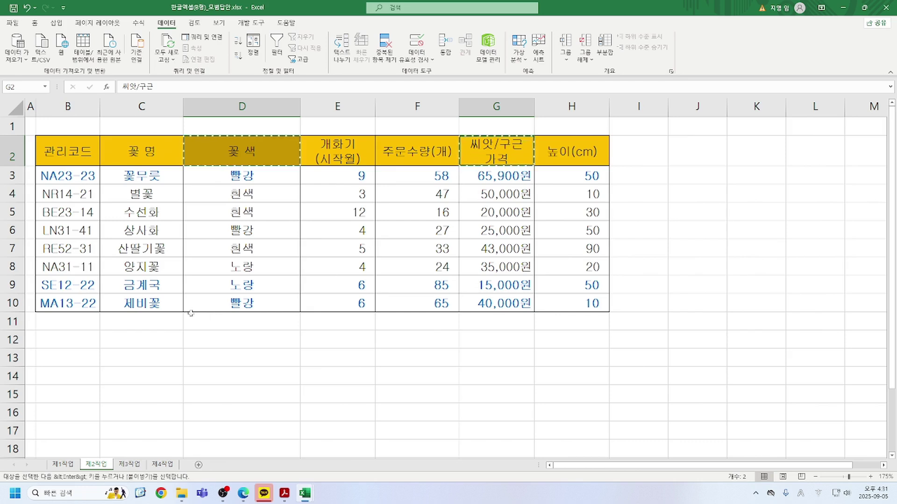
left_click(59, 379)
key("ctrl+v")
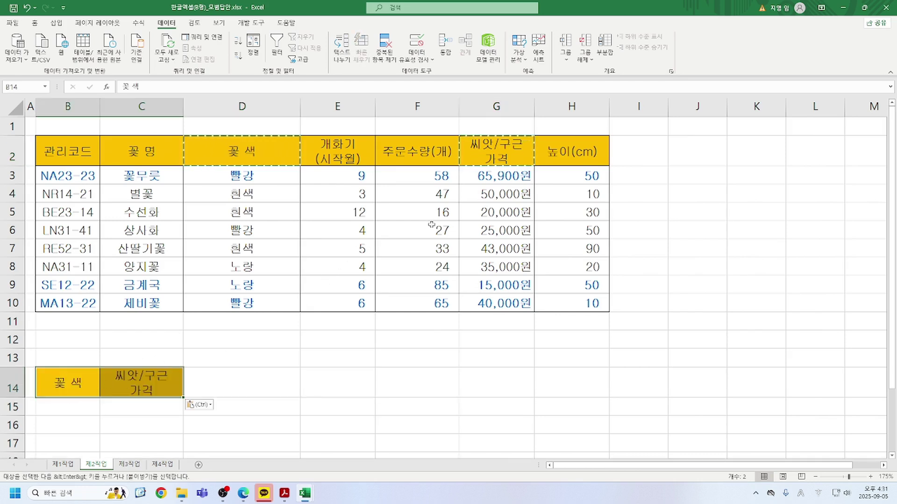
Enter the OR criteria on separate rows: 노랑 in B15 and >=50000 in C16.
left_click(62, 408)
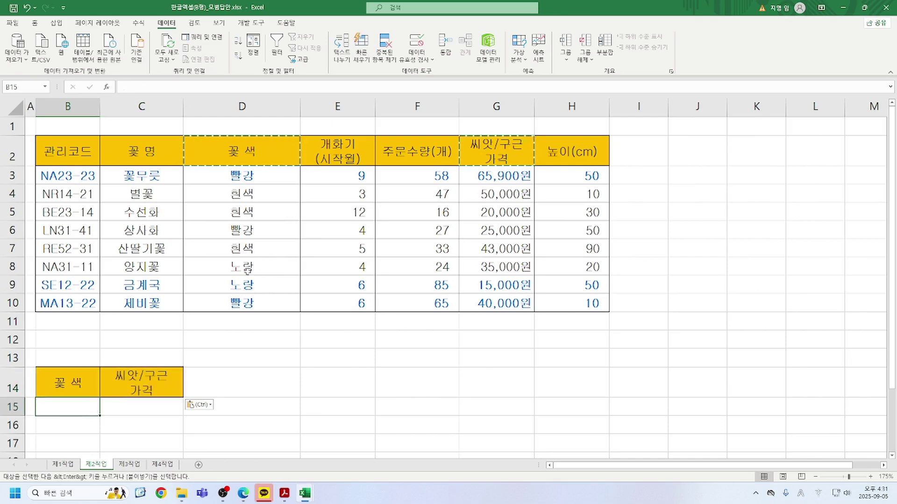
type("shfkd")
key("BackSpace")
key("BackSpace")
key("BackSpace")
key("BackSpace")
key("BackSpace")
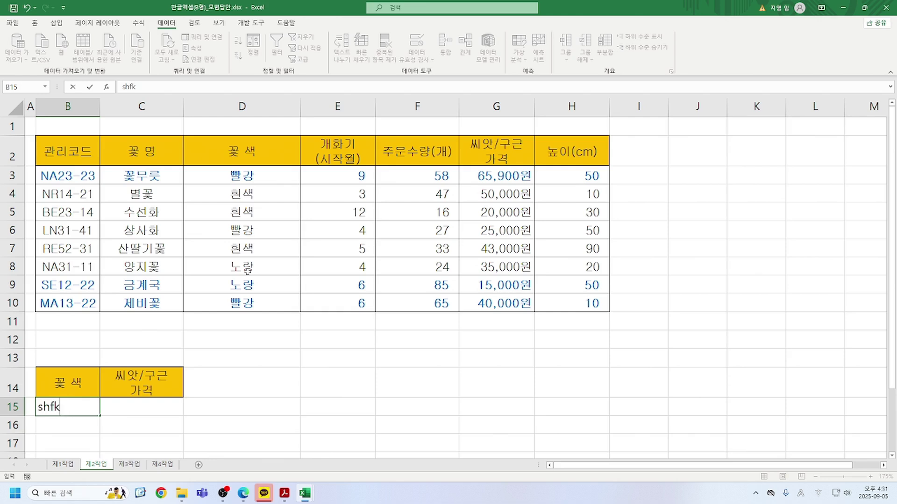
type("노랑")
key("Return")
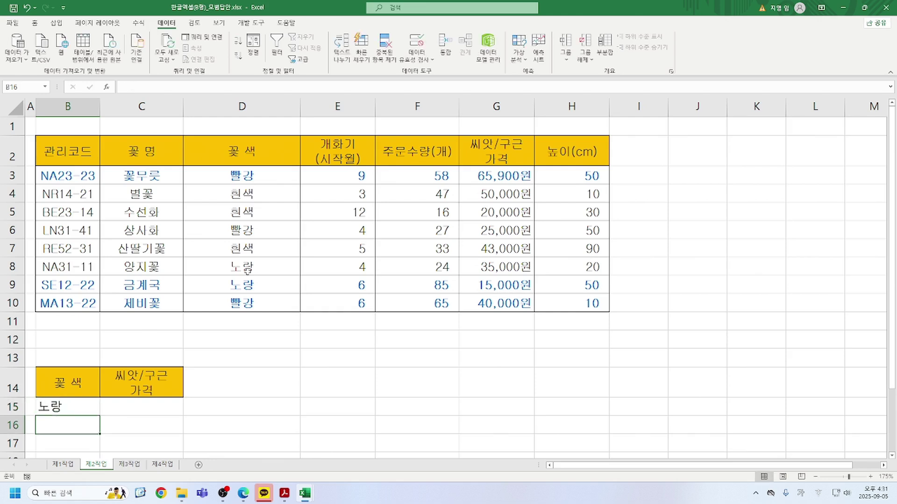
left_click(136, 431)
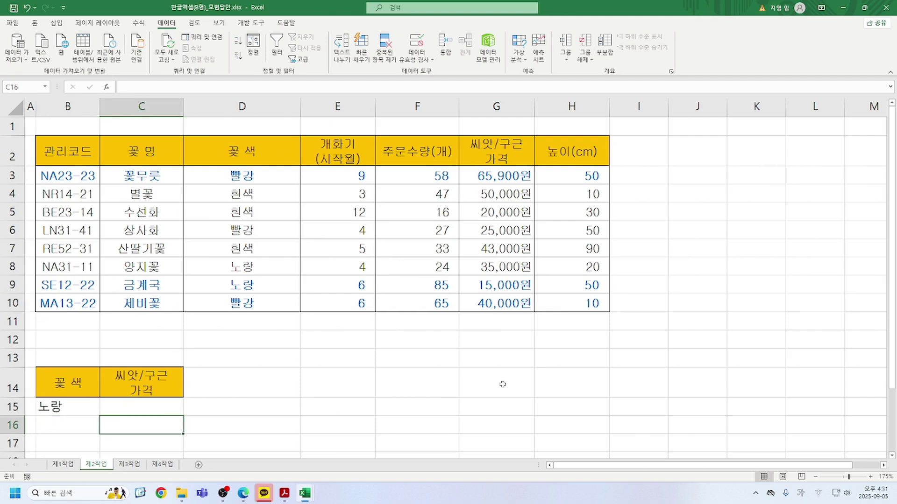
type(">=5000")
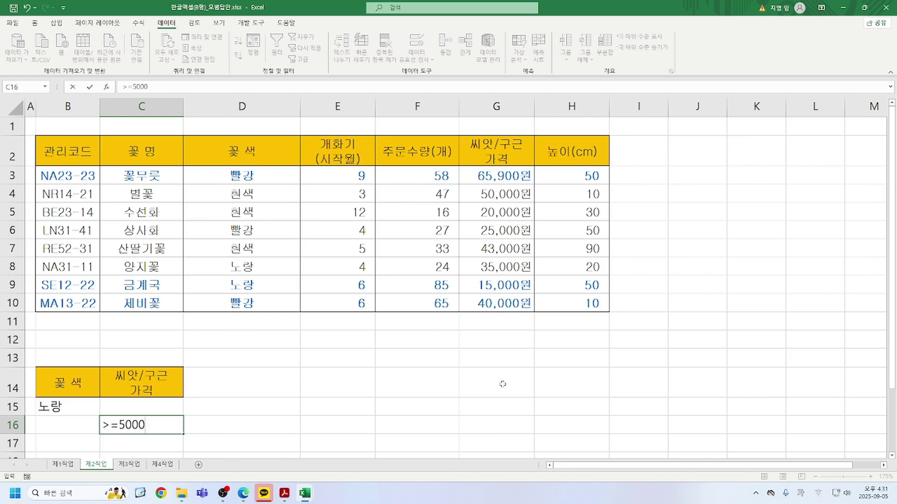
type("0")
key("Return")
Apply all borders to the criteria range B14:C16.
left_click(80, 383)
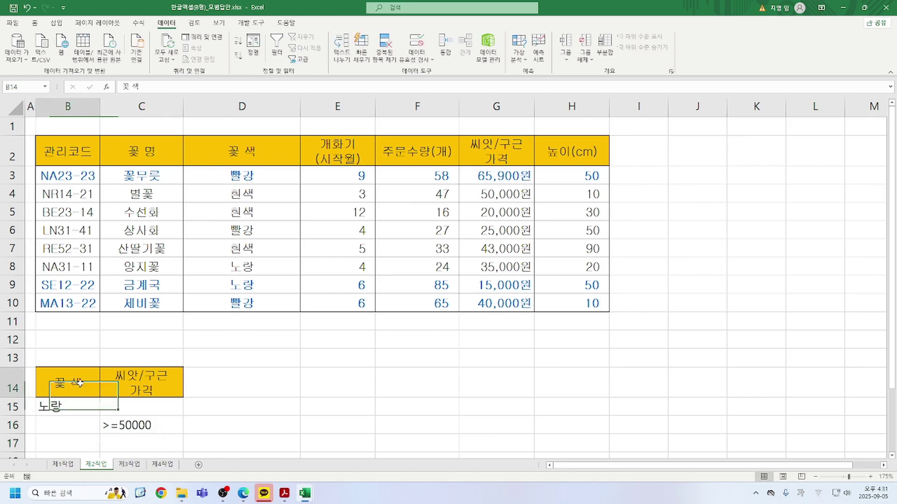
left_click_drag(80, 383, 140, 426)
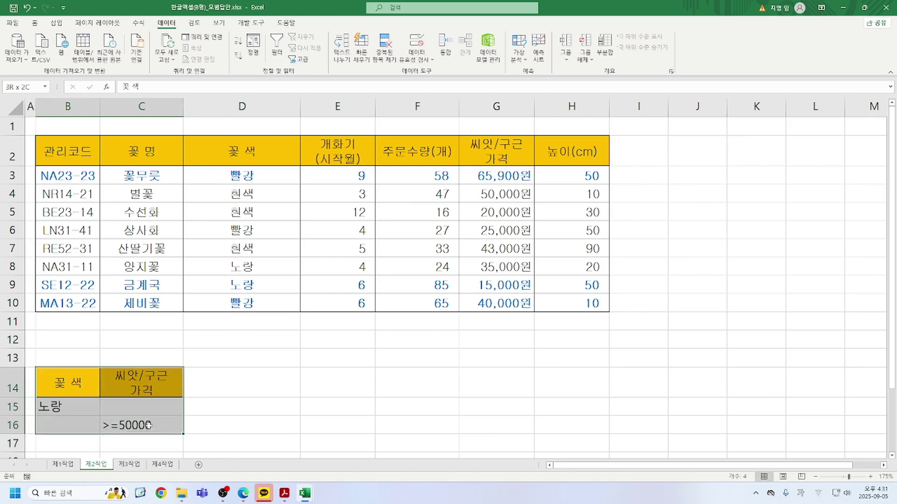
left_click(35, 22)
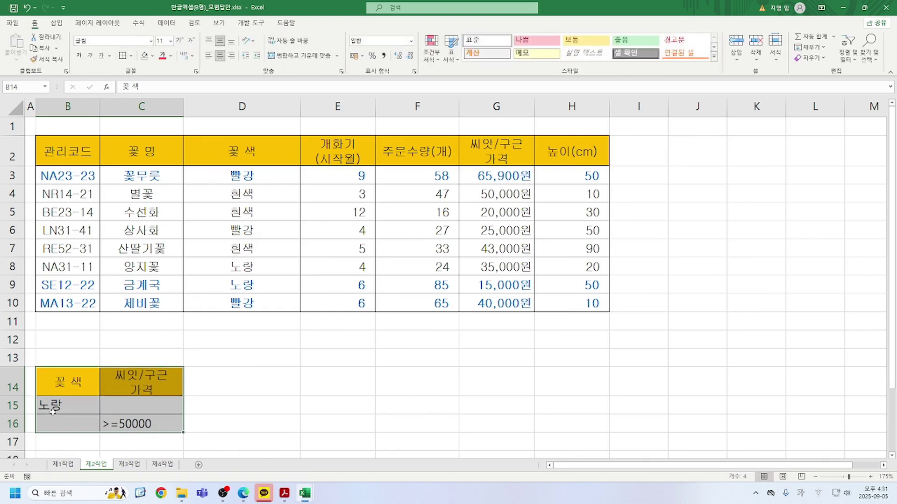
scroll(366, 352, "down", 2)
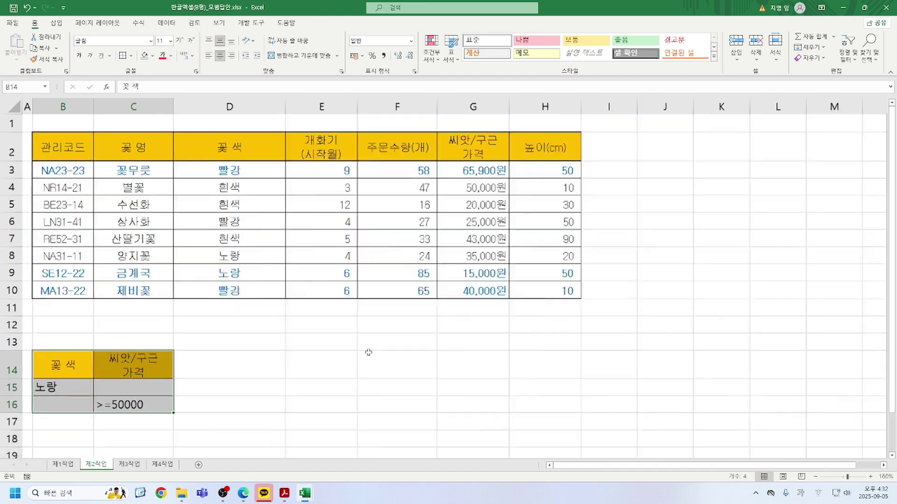
left_click_drag(43, 139, 485, 275)
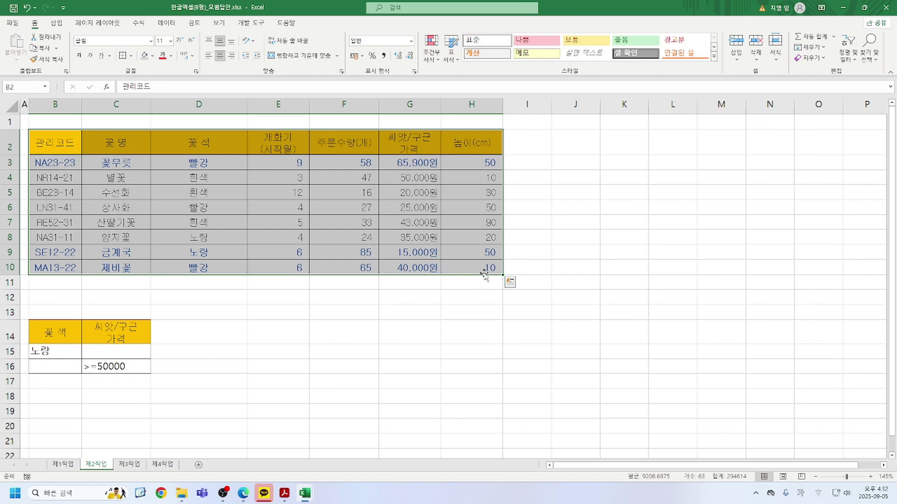
left_click(166, 25)
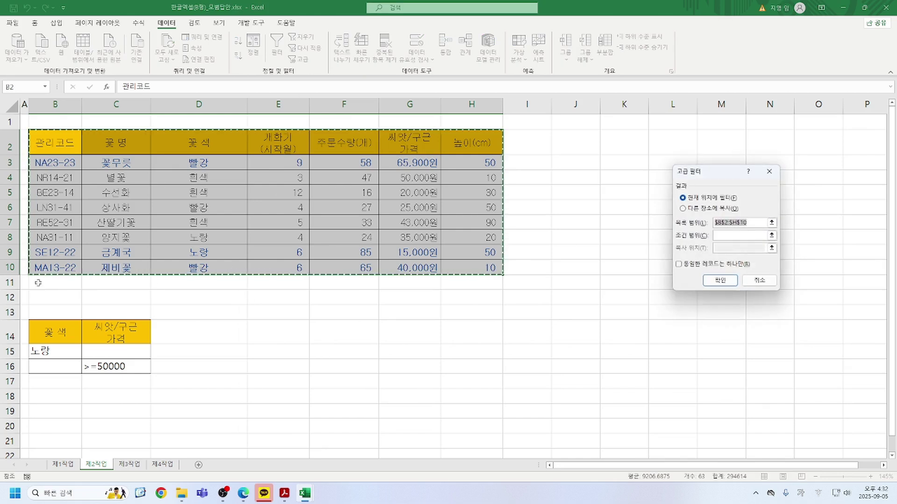
left_click(685, 208)
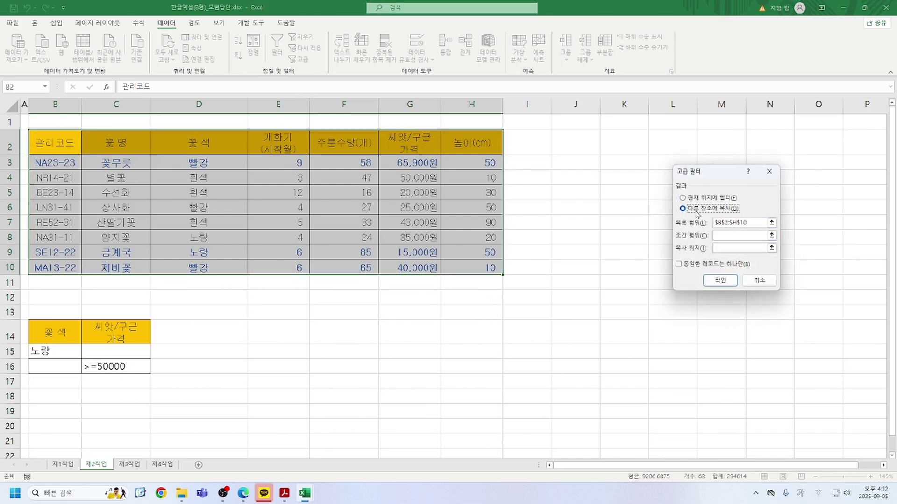
left_click_drag(720, 174, 585, 161)
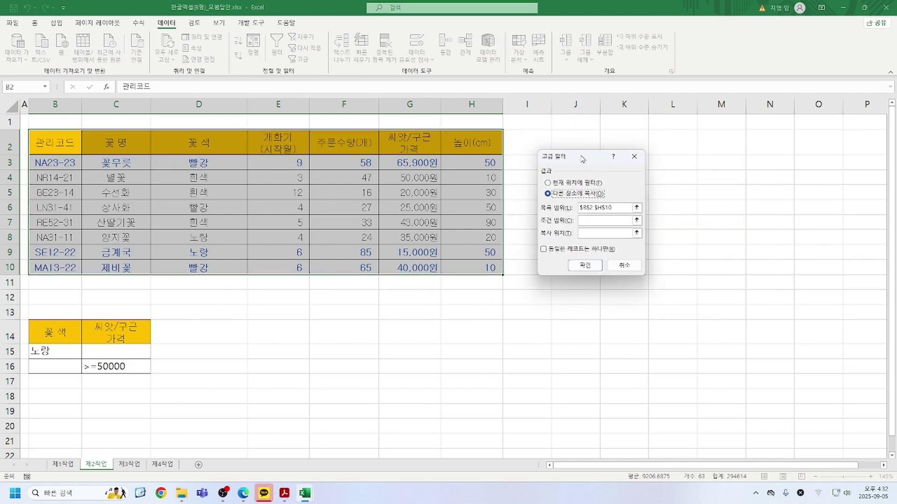
left_click(602, 220)
left_click_drag(55, 332, 145, 366)
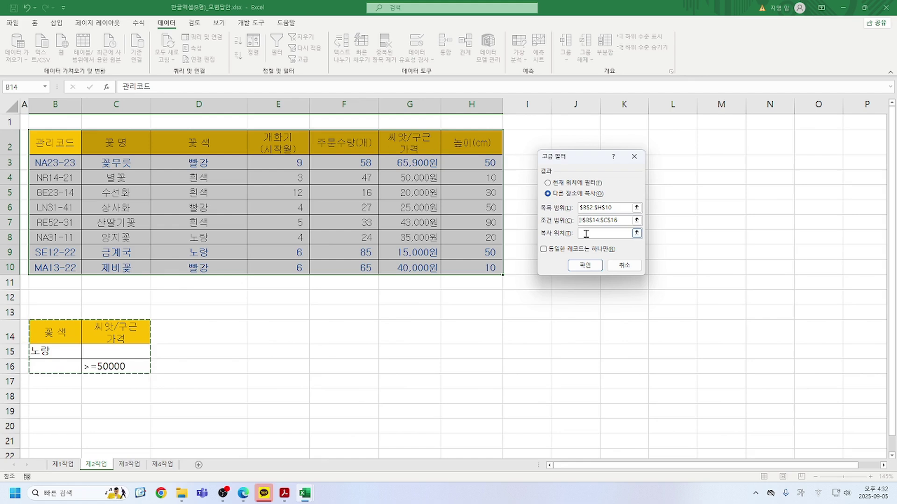
left_click(630, 232)
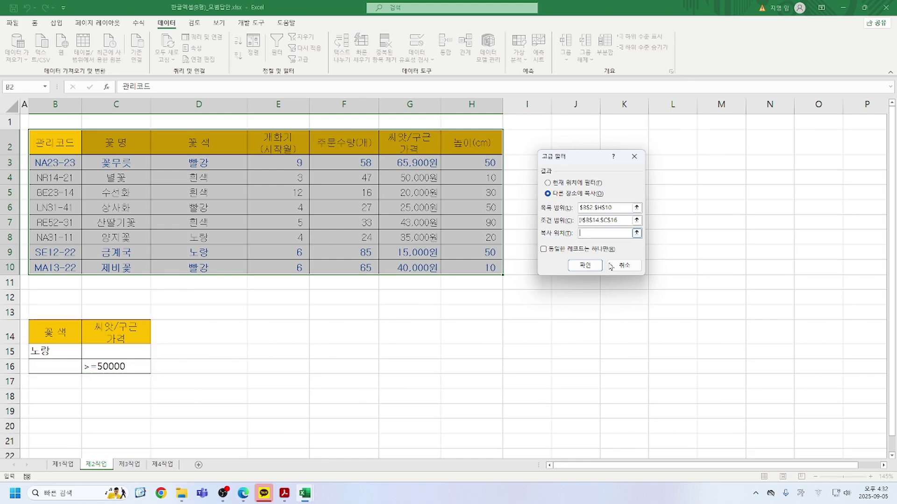
left_click(50, 398)
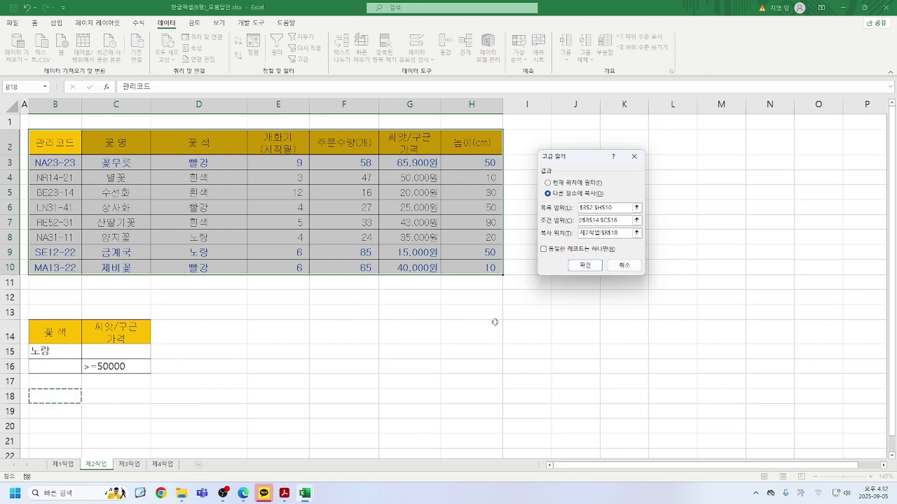
left_click(628, 265)
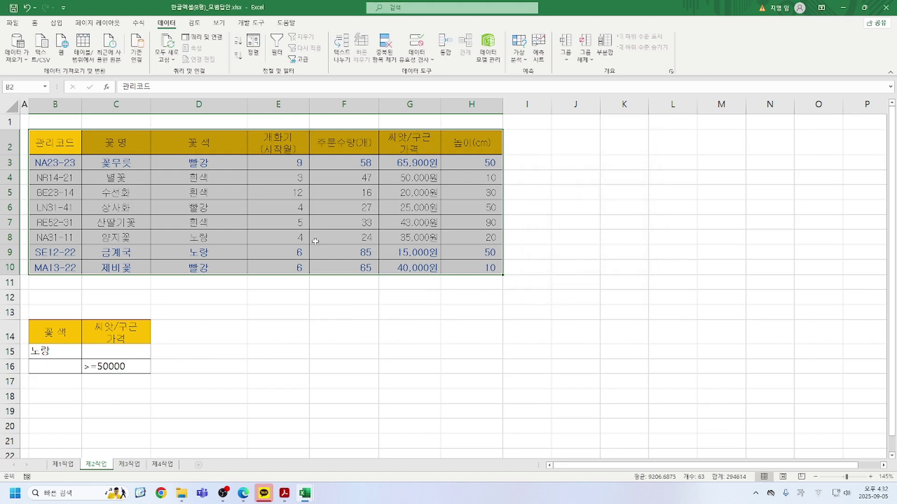
Copy the 꽃 명, 꽃 색, 주문수량(개) and 씨앗/구근 가격 headers from row 2 and paste them at B18.
left_click_drag(119, 141, 195, 147)
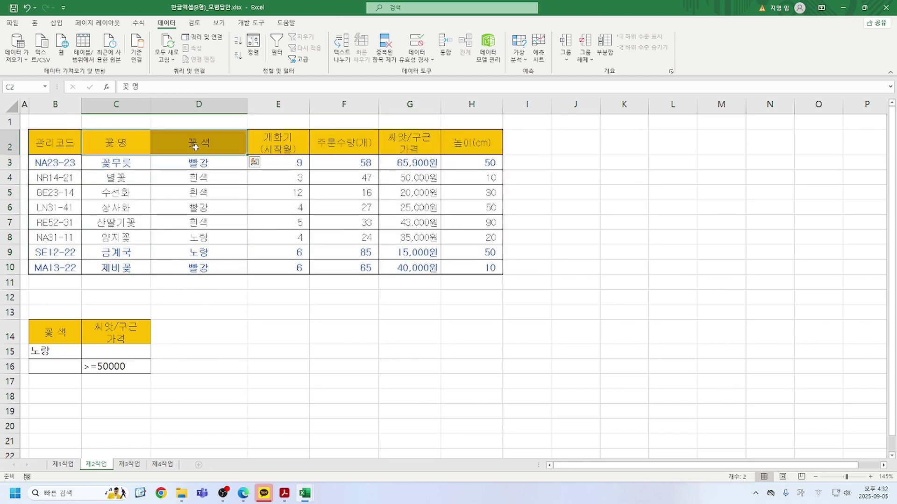
left_click_drag(331, 141, 402, 143, "ctrl")
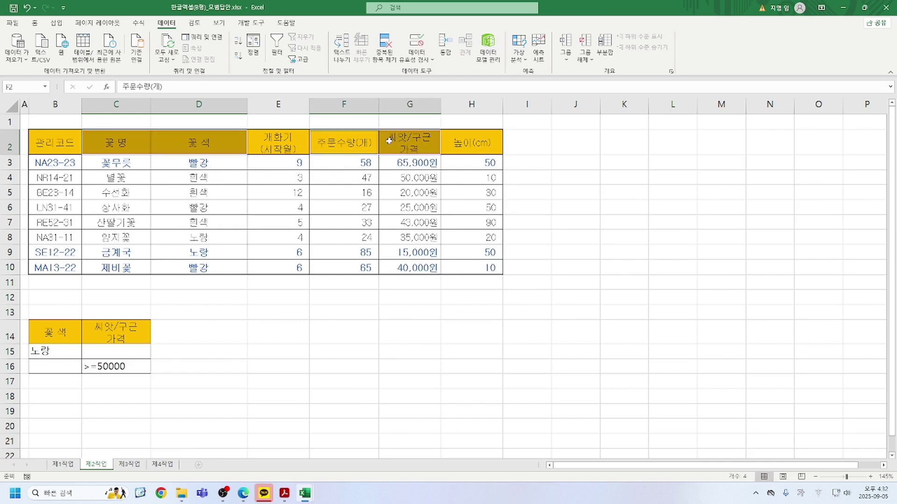
key("ctrl+c")
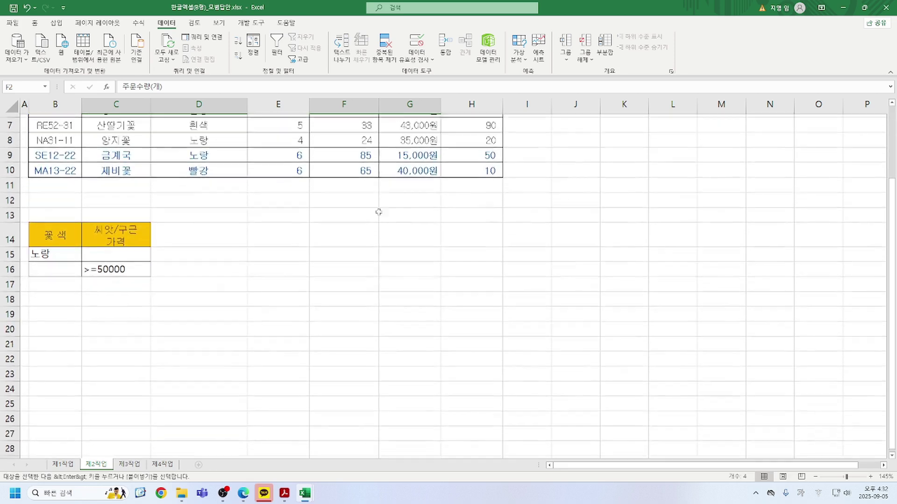
scroll(67, 305, "down", 2)
left_click(49, 298)
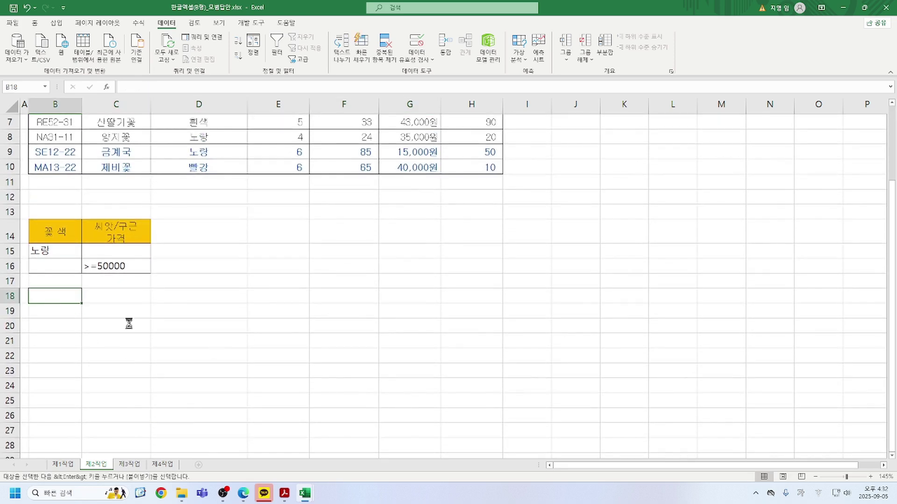
key("ctrl+v")
Run an advanced filter on B2:H10 with criteria range B14:C16, copying the results to another location at B18:E18.
scroll(186, 324, "up", 2)
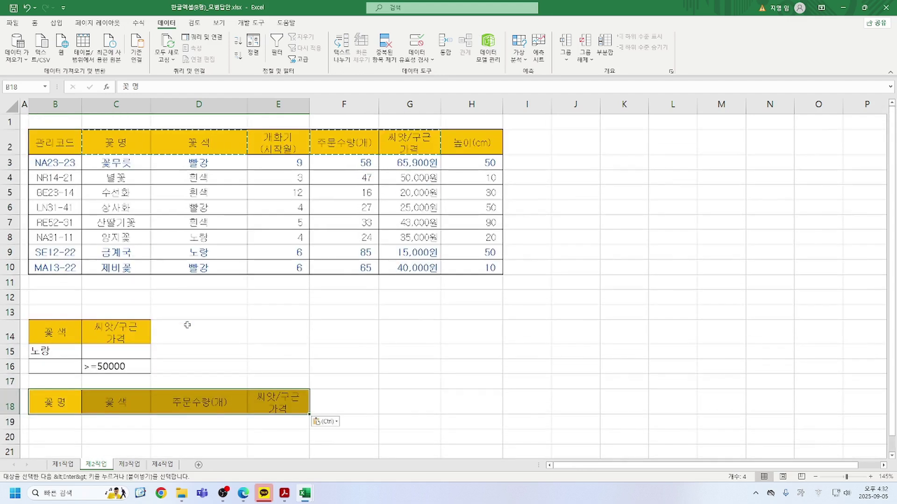
left_click_drag(50, 138, 490, 268)
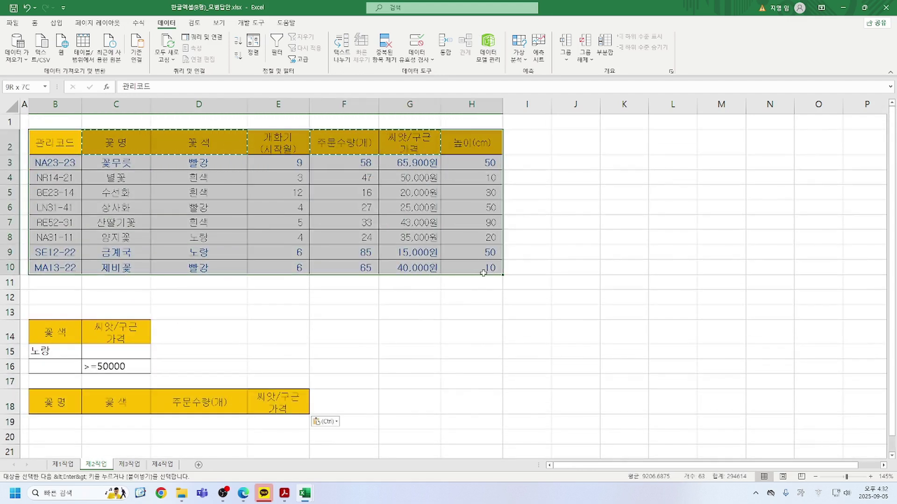
left_click(299, 60)
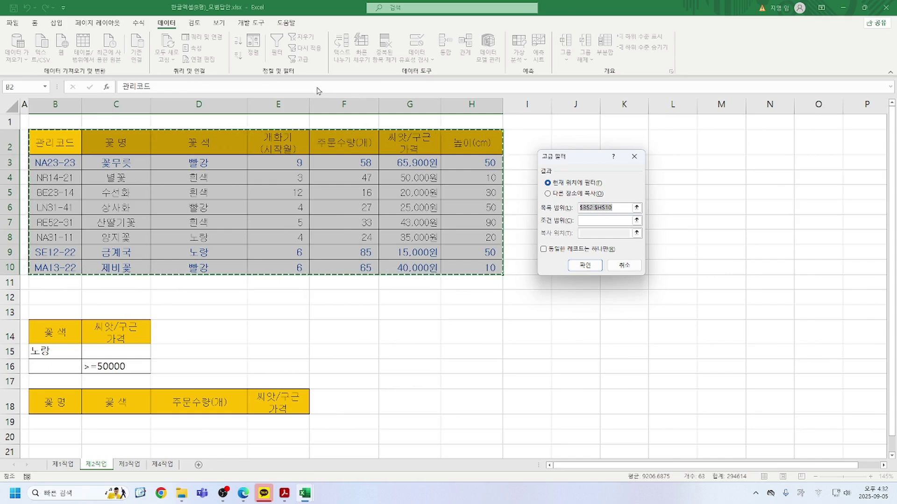
left_click(546, 194)
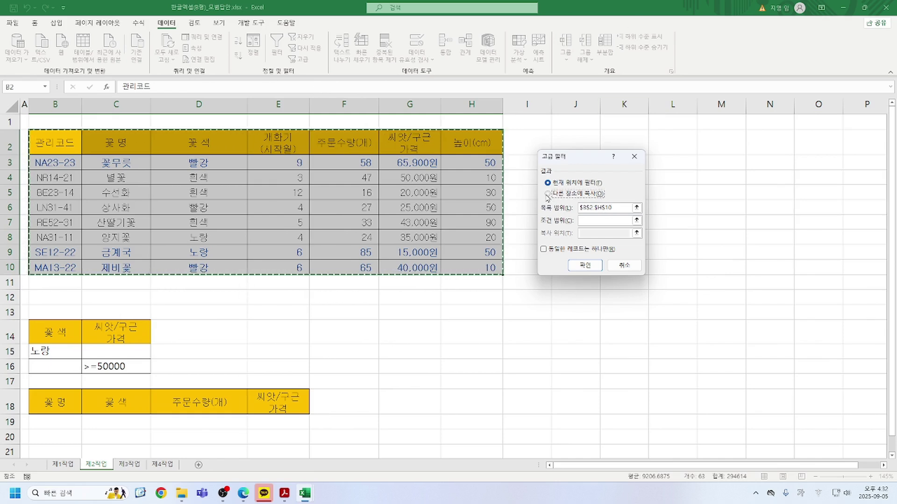
left_click(592, 220)
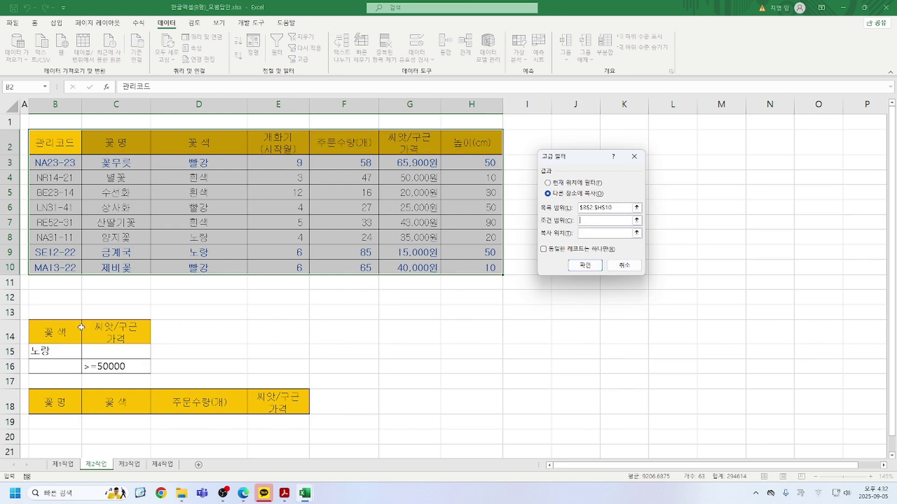
left_click_drag(61, 332, 138, 369)
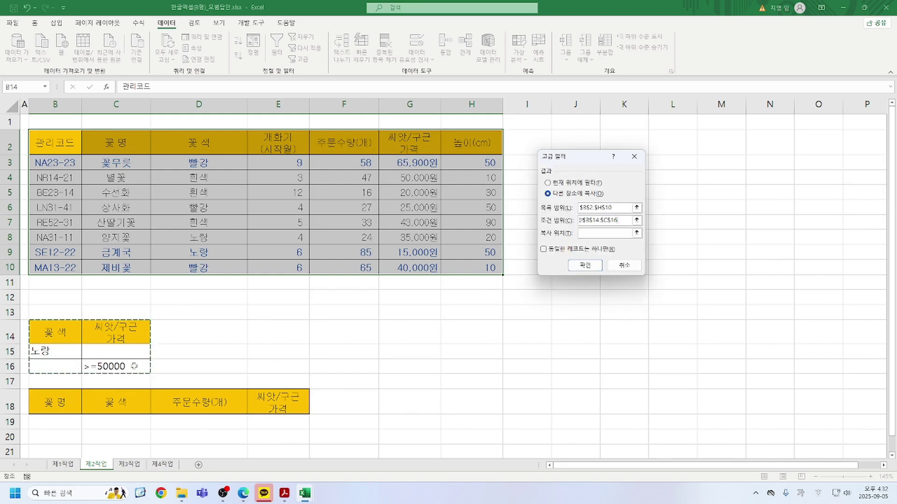
left_click(604, 233)
left_click_drag(49, 403, 303, 404)
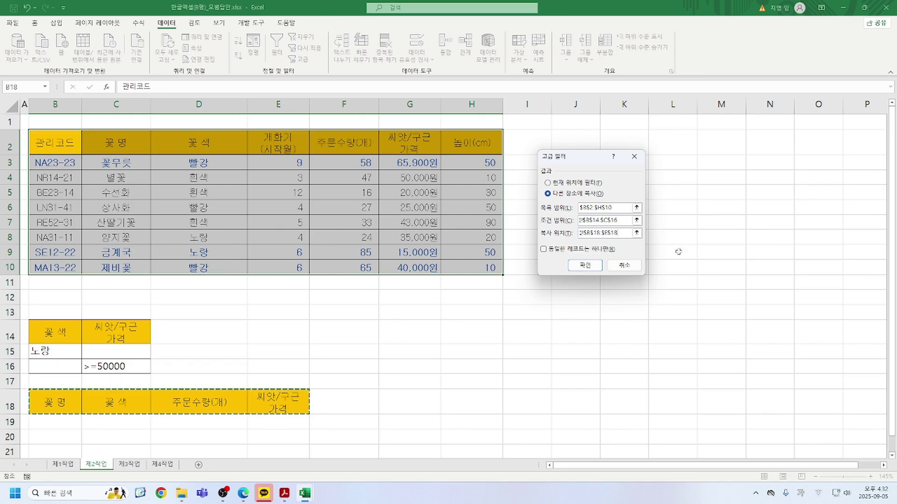
left_click(588, 268)
scroll(533, 323, "down", 2)
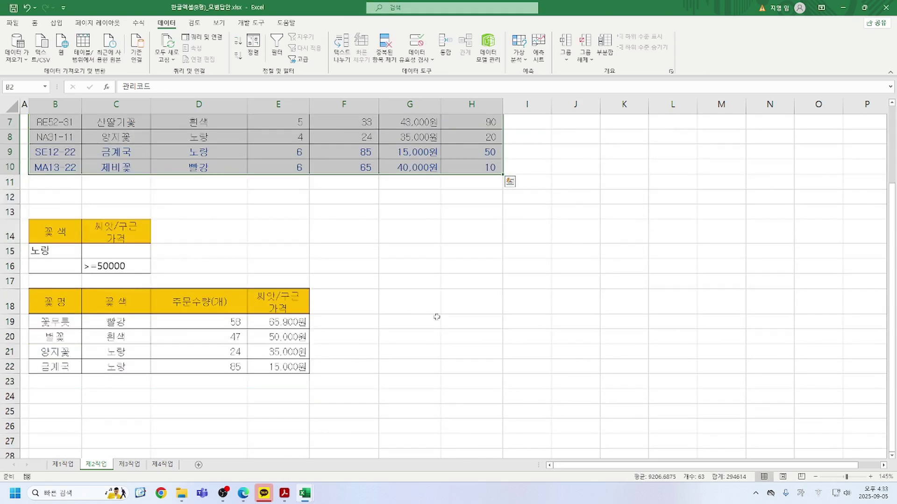
Remove the fill color from the filter result range B18:E22.
left_click_drag(48, 301, 280, 369)
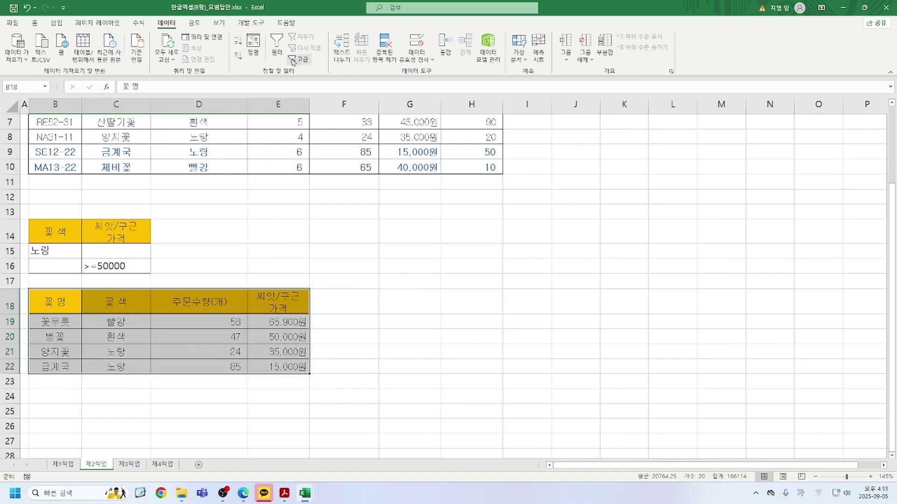
left_click(33, 24)
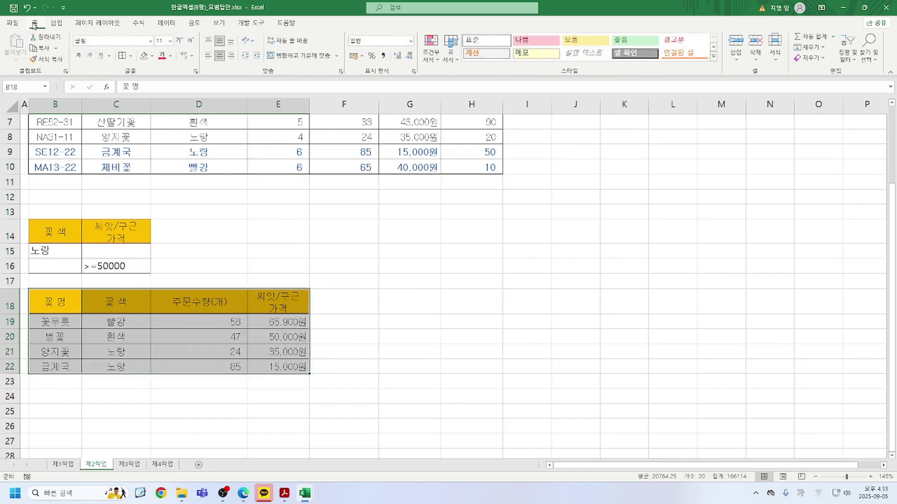
left_click(152, 55)
left_click(187, 158)
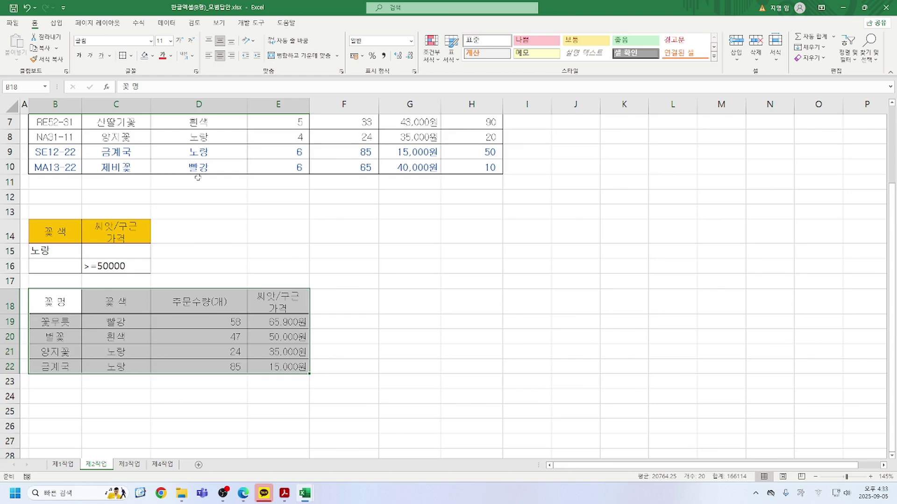
Format B18:E22 as a table with headers, using the light-blue style in the first row of the 중간 group.
left_click(451, 52)
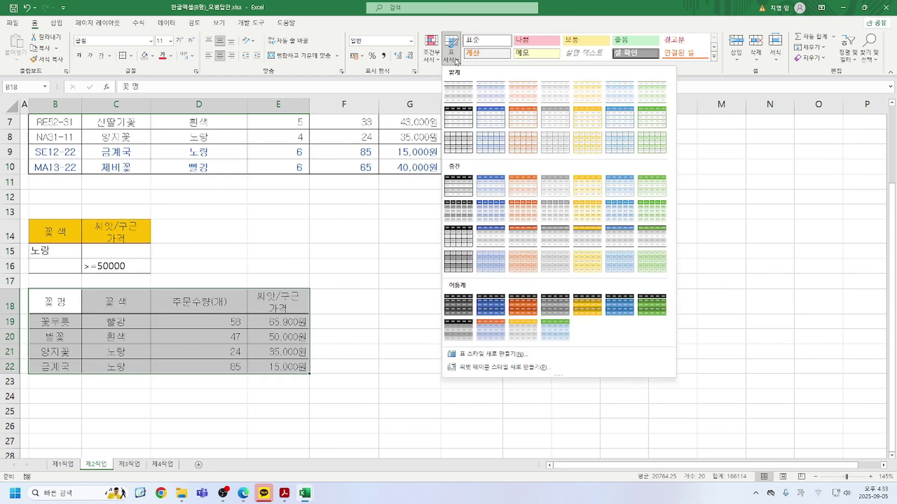
left_click(624, 189)
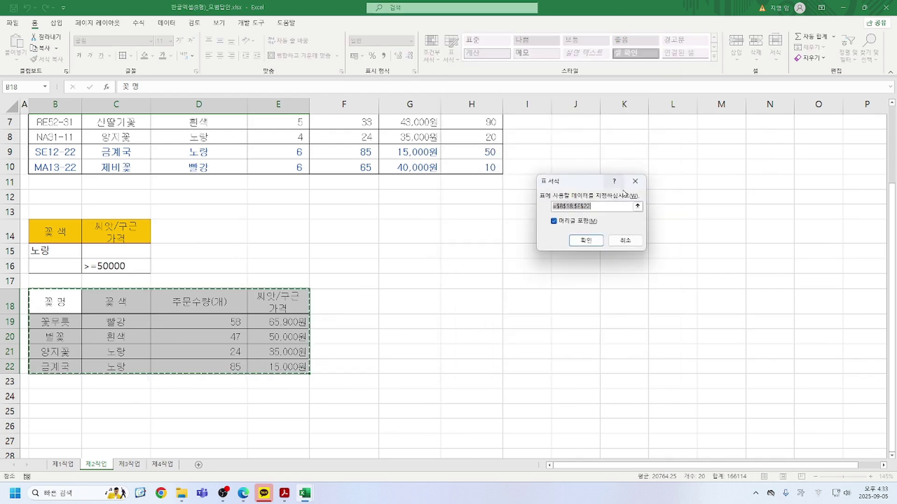
left_click(584, 242)
left_click(433, 343)
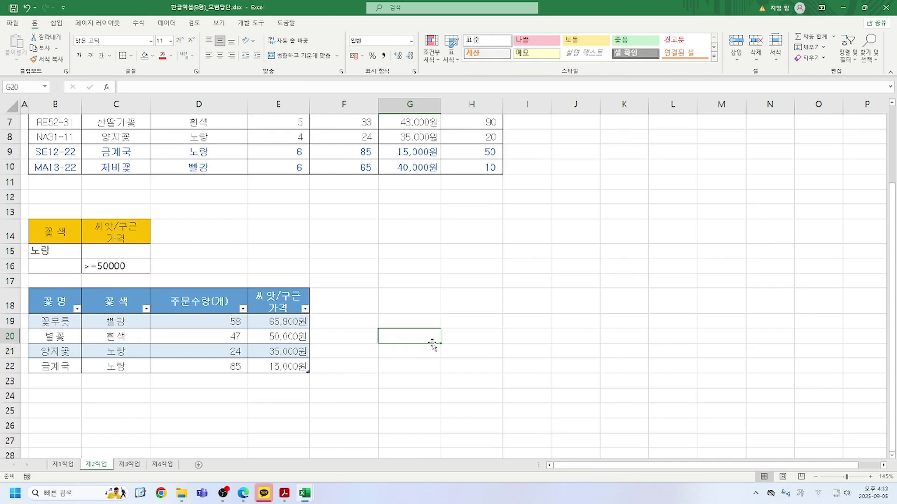
left_click(267, 297)
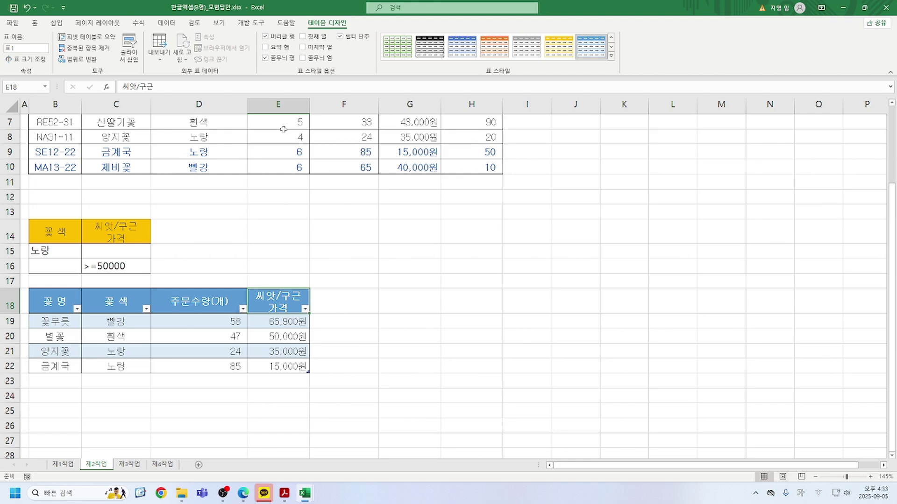
Delete the 제2작업 sheet's rows from row 1 down past the result table.
scroll(143, 5, "up", 4)
scroll(175, 391, "up", 2)
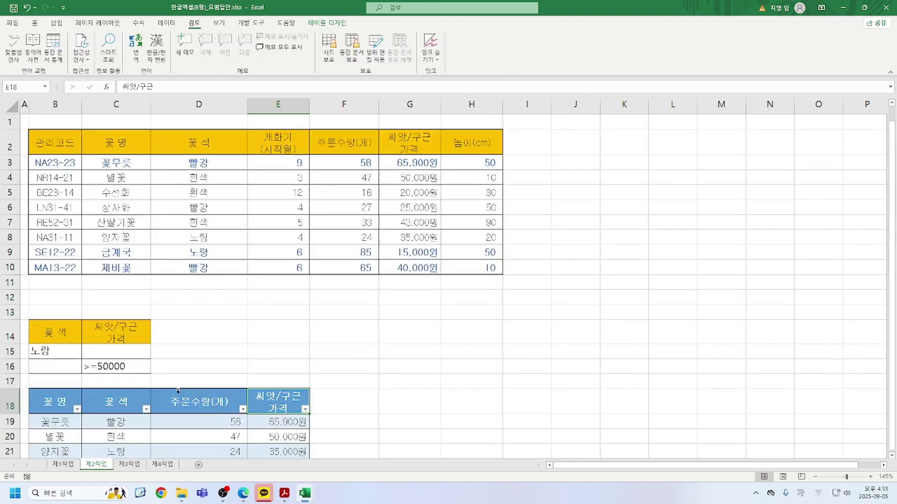
left_click_drag(9, 122, 10, 457)
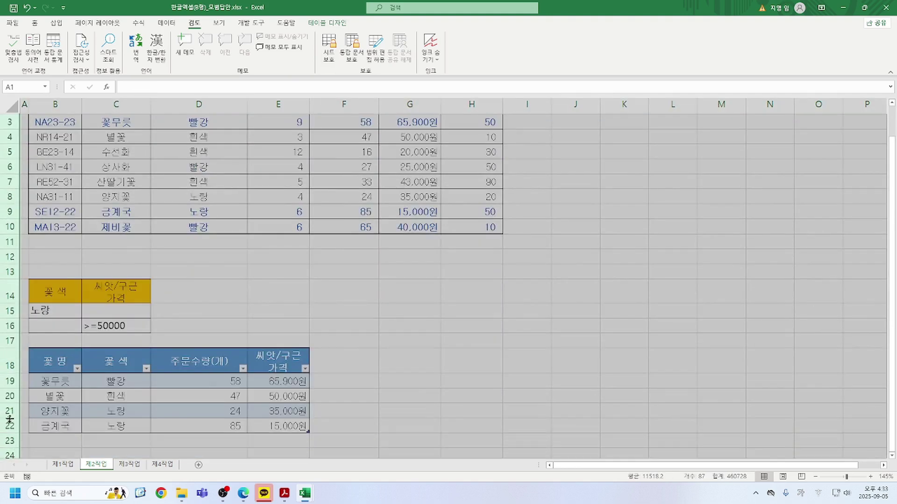
right_click(10, 257)
left_click(36, 346)
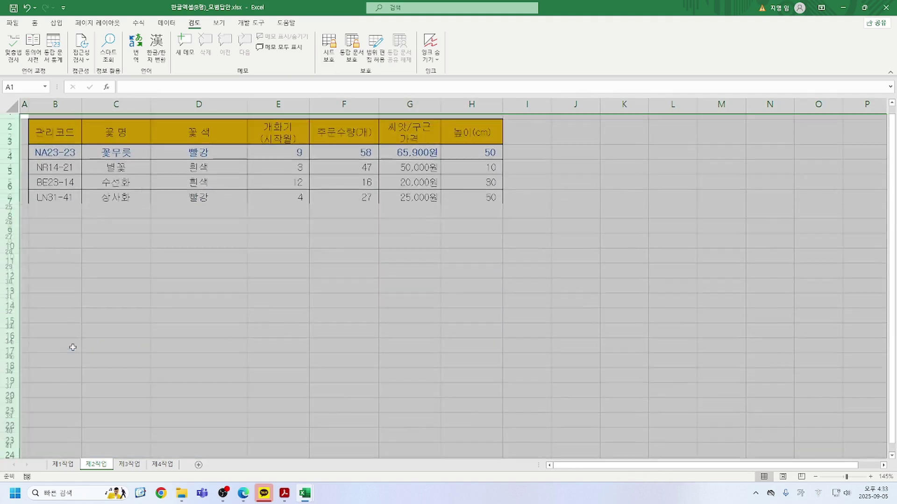
Copy the flower data B4:H12 from the 제1작업 sheet and paste it at B2 of the 제2작업 sheet.
left_click(71, 463)
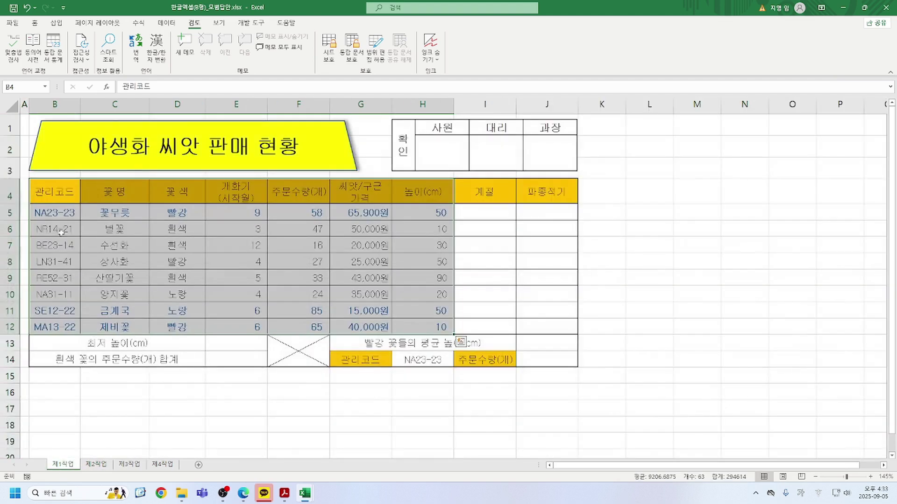
key("ctrl+c")
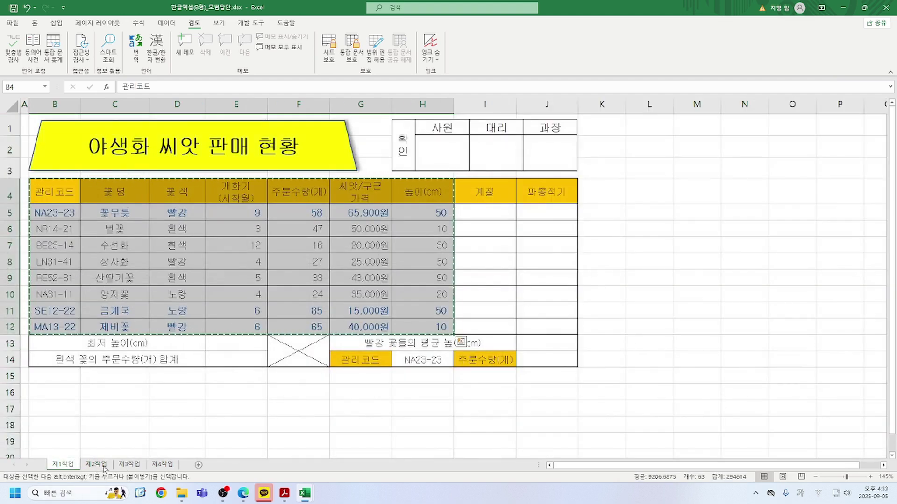
left_click(96, 463)
key("ctrl+a")
left_click(39, 138)
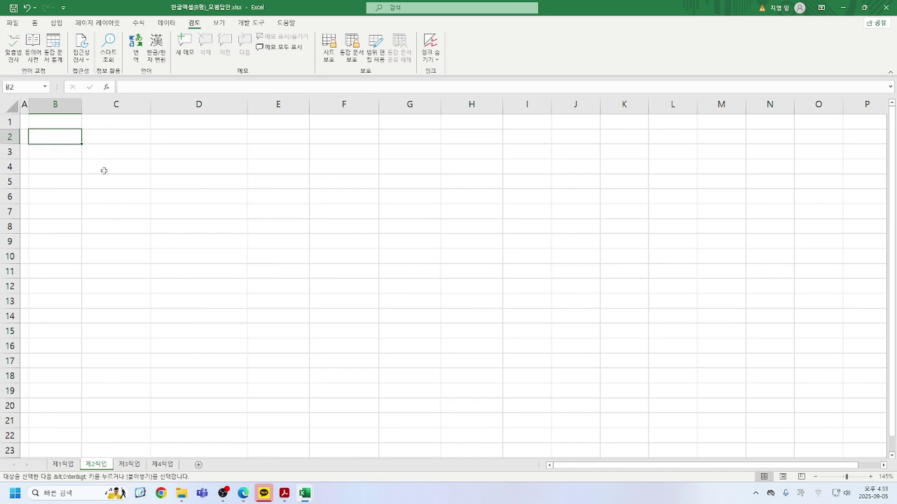
key("ctrl+v")
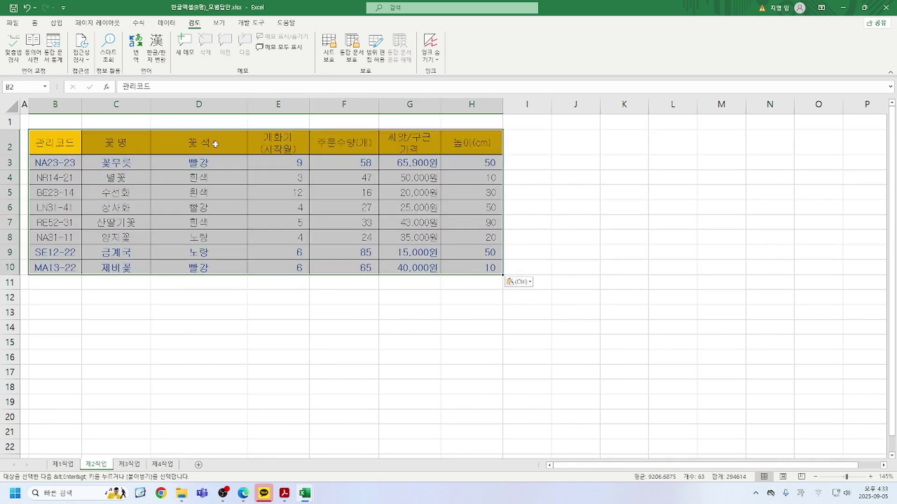
Copy the 꽃 색 and 씨앗/구근 가격 headers from row 2 and paste them at B14 as the criteria headers.
left_click(192, 145)
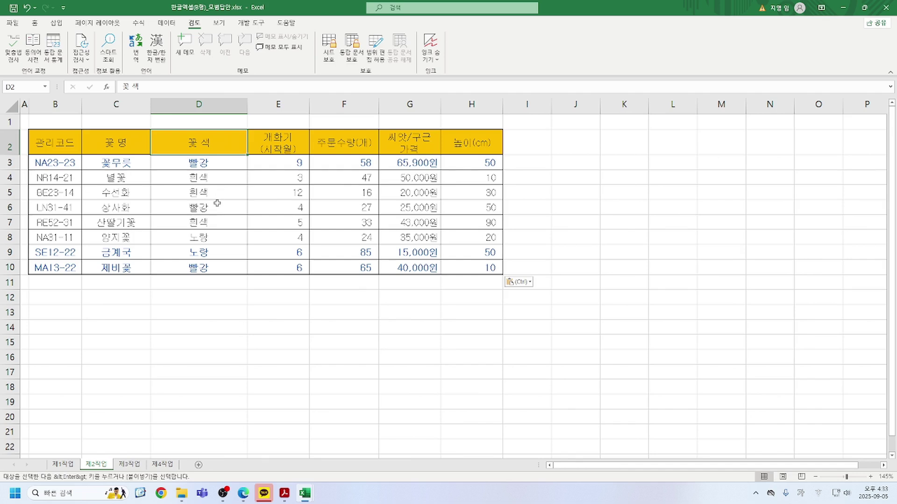
left_click(388, 143, "ctrl")
key("ctrl+c")
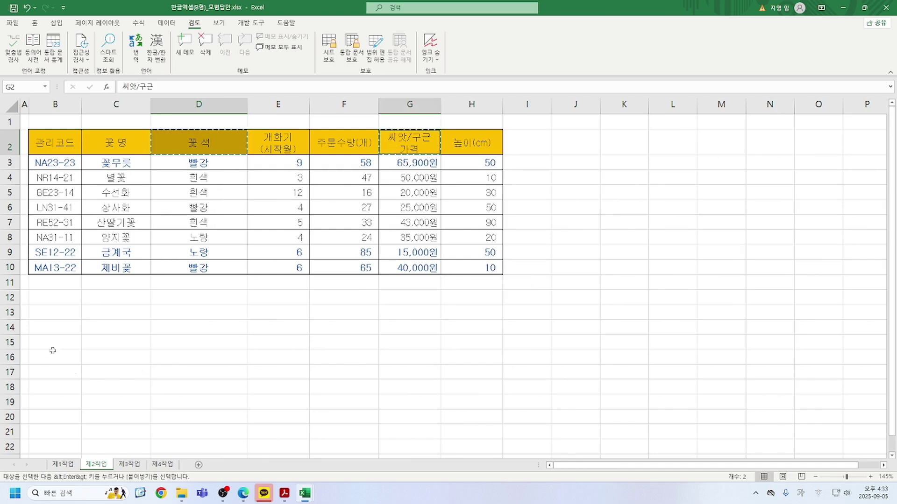
left_click(50, 331)
key("ctrl+v")
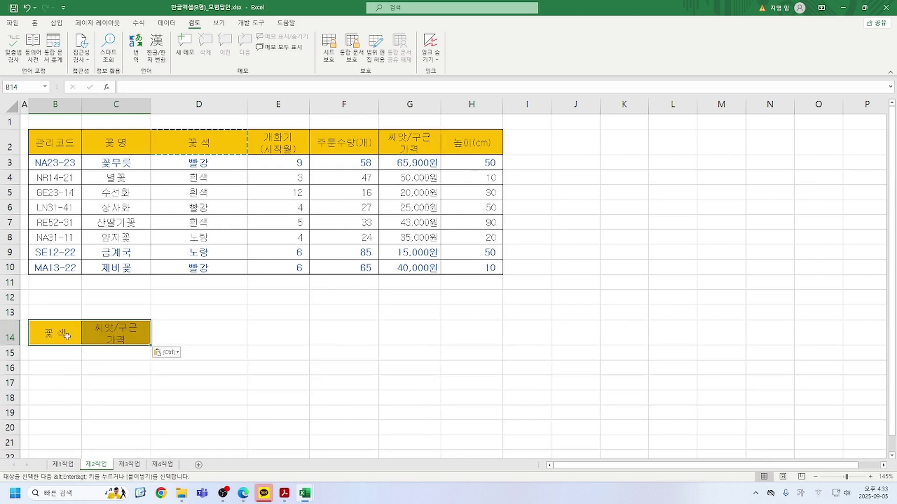
Copy the 꽃 명, 꽃 색, 주문수량(개) and 씨앗/구근 가격 headers from row 2 to B18 as the output headers.
left_click_drag(112, 141, 187, 147)
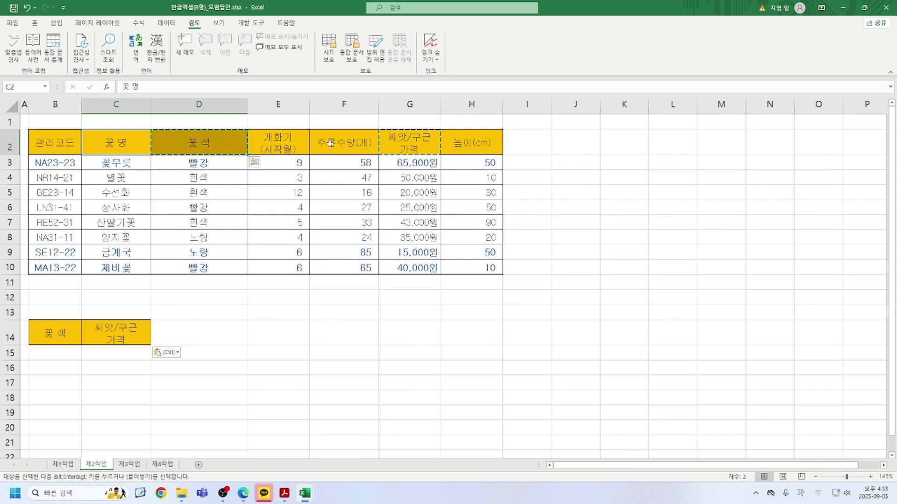
left_click_drag(331, 143, 424, 143, "ctrl")
key("ctrl+c")
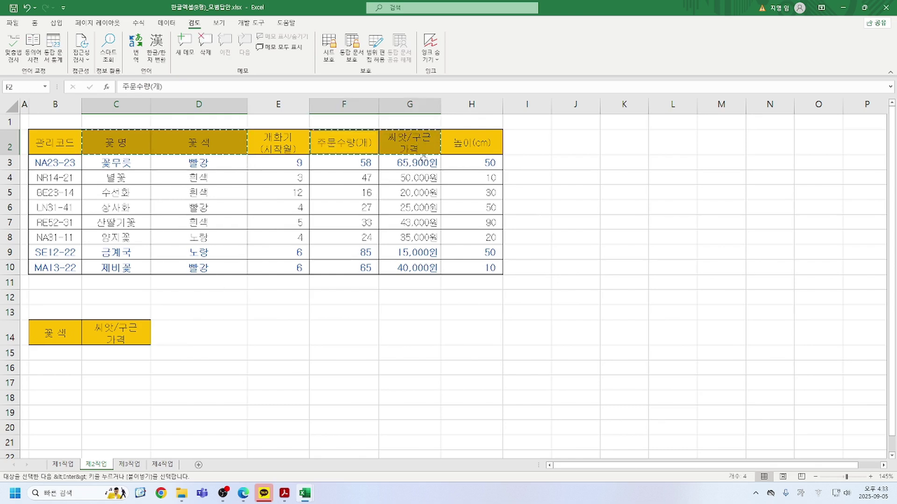
left_click(56, 399)
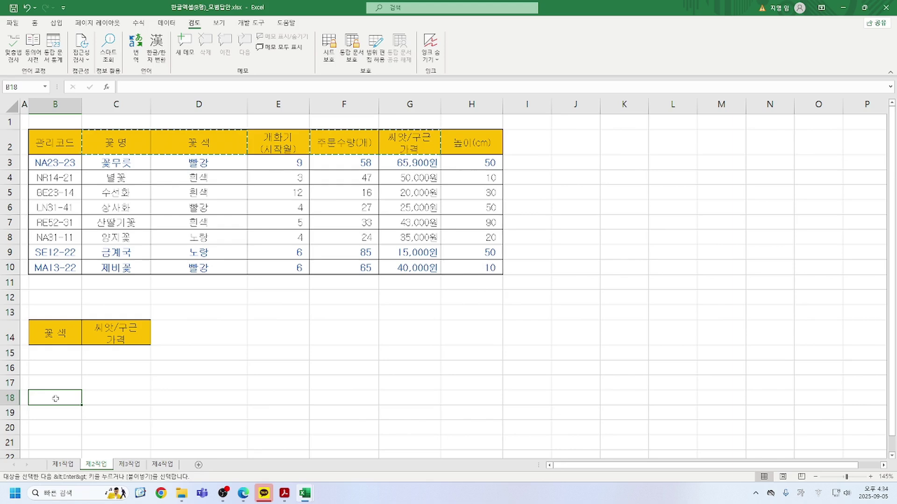
key("ctrl+v")
left_click(209, 364)
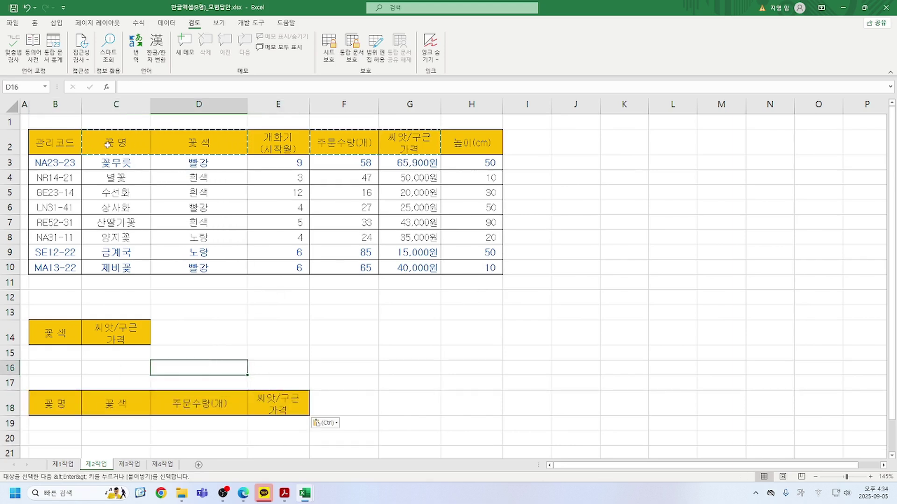
left_click_drag(124, 149, 199, 144)
key("Escape")
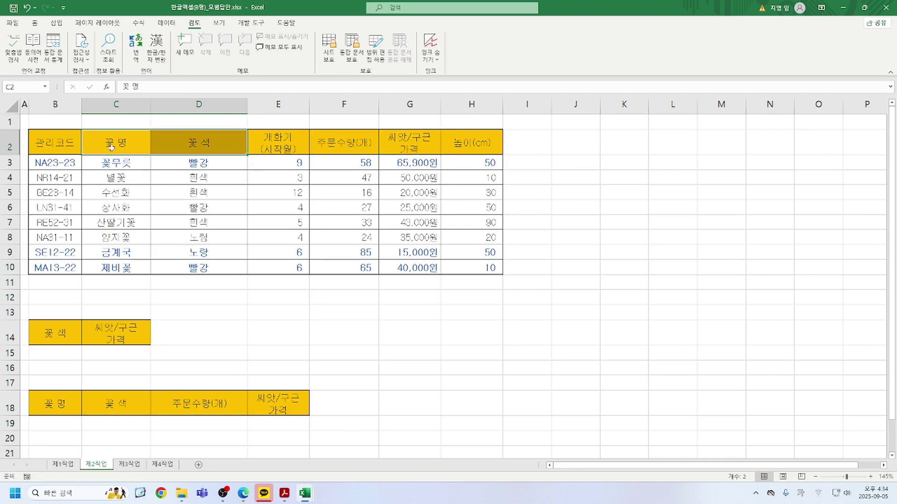
left_click_drag(105, 145, 198, 144)
left_click(49, 333)
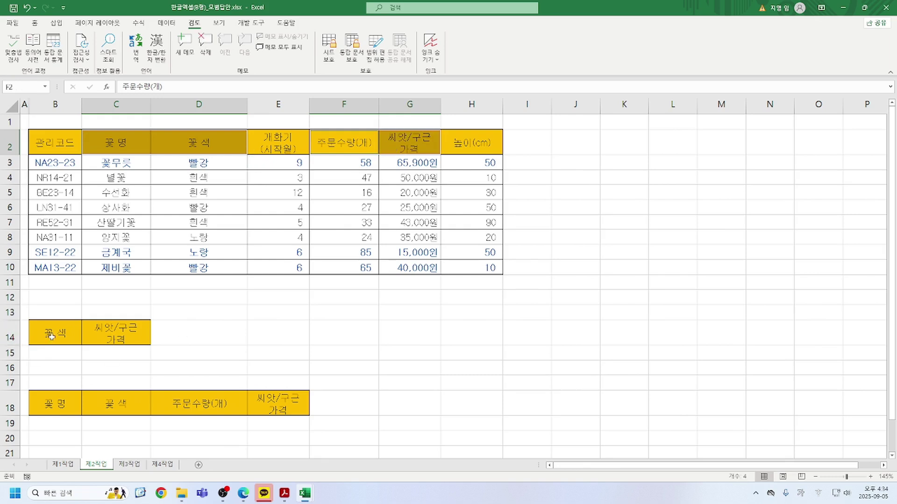
left_click(110, 336)
left_click(188, 146)
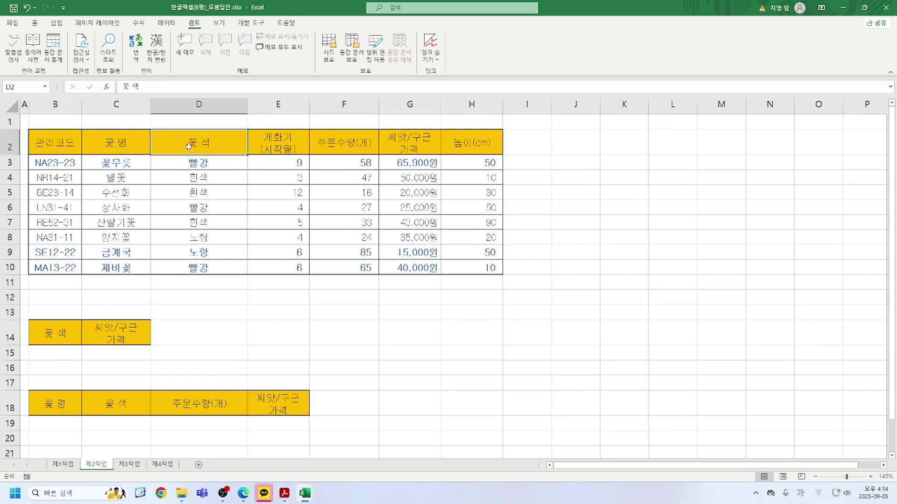
left_click(410, 140, "ctrl")
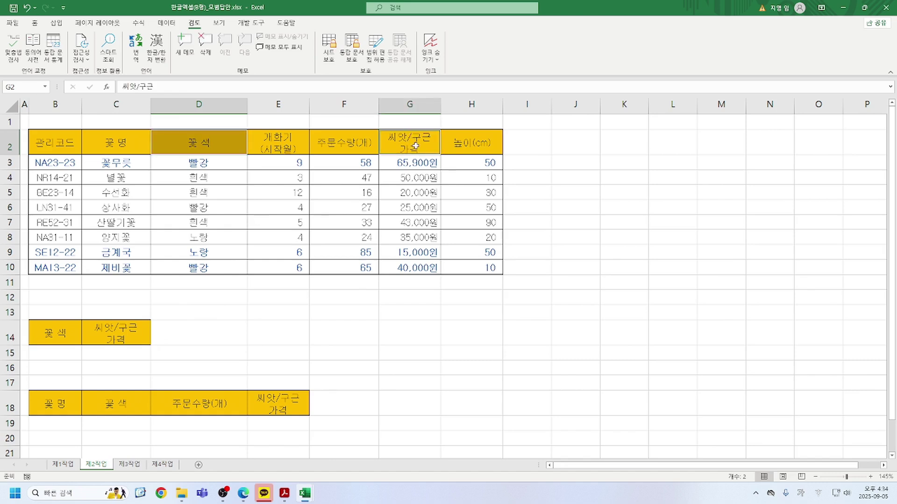
key("ctrl+c")
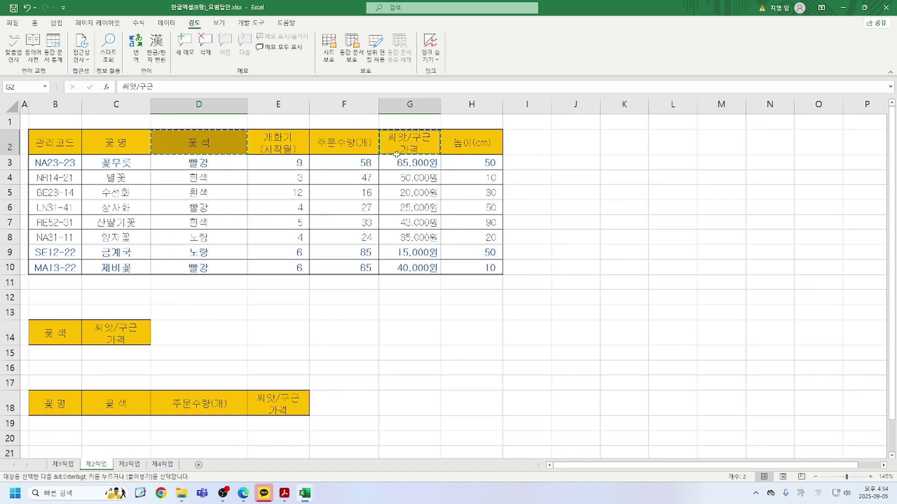
Enter the OR criteria on separate rows under the criteria headers: 노랑 in B15 and >=50000 in C16.
left_click(60, 353)
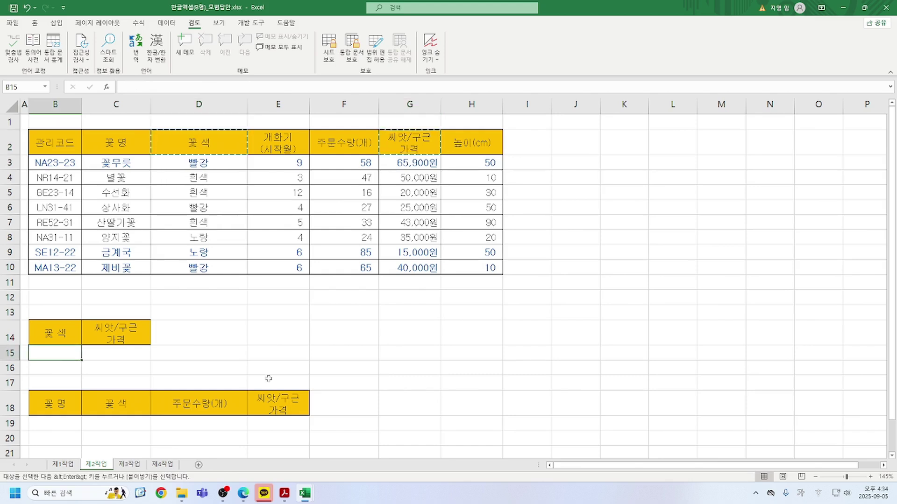
type("노랑")
key("Return")
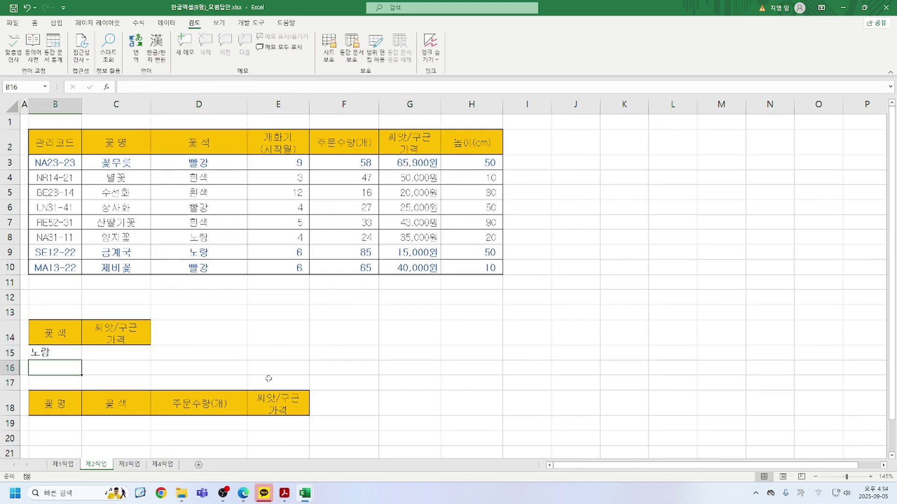
left_click(116, 370)
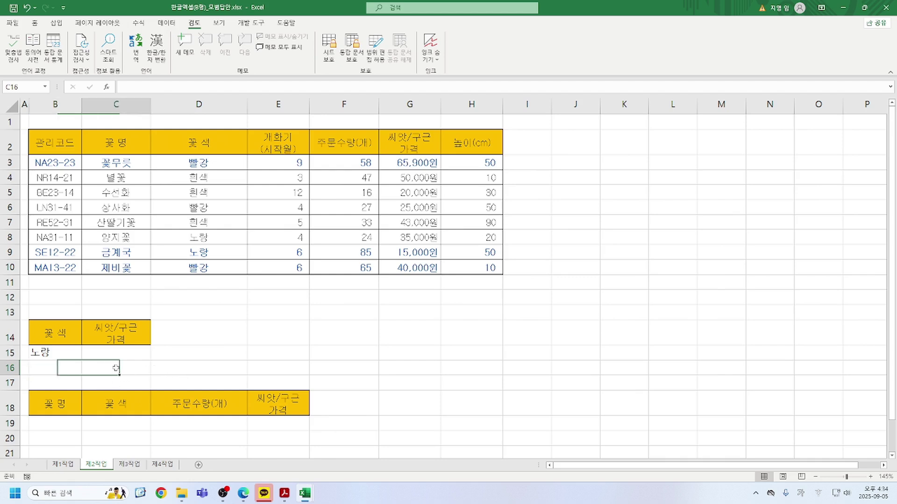
type(">=5")
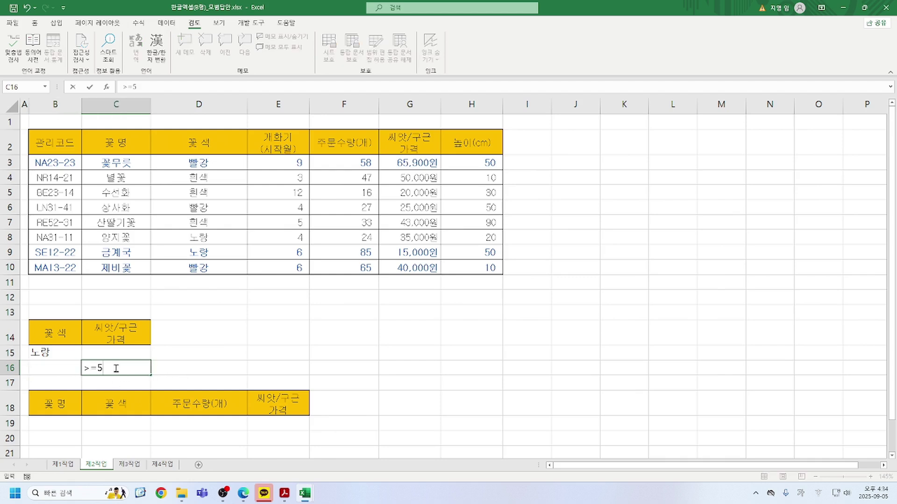
type("0000")
key("Return")
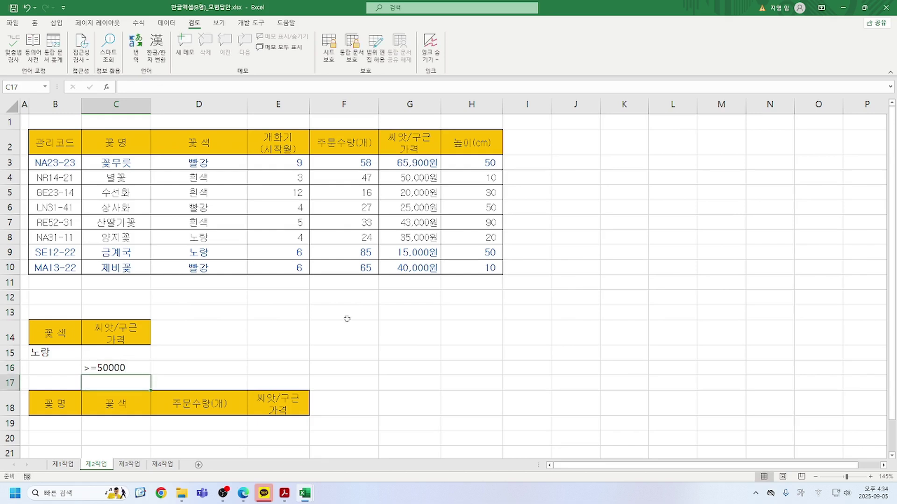
Apply all borders to the criteria block B14:C16.
left_click_drag(77, 332, 117, 369)
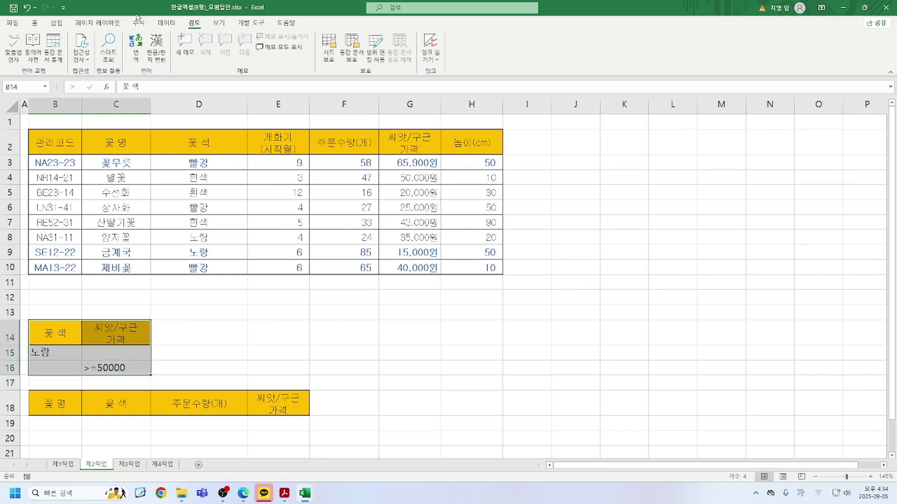
left_click(34, 25)
left_click(123, 56)
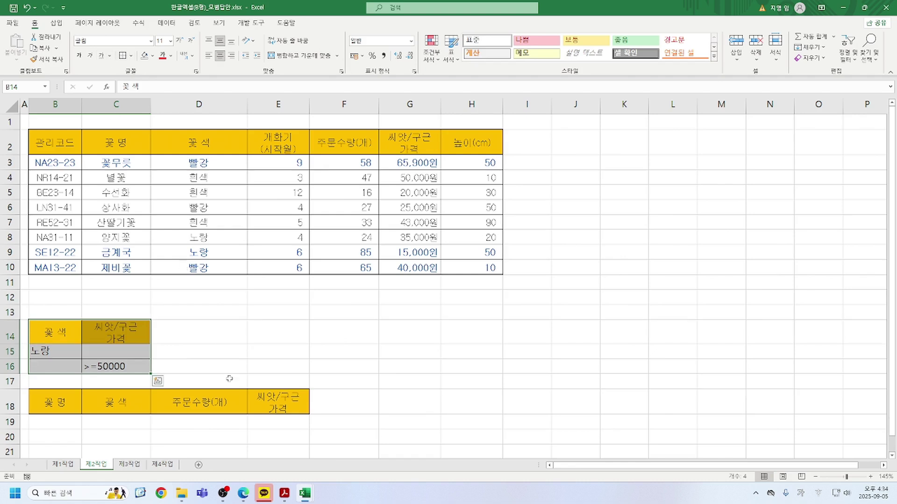
left_click(229, 335)
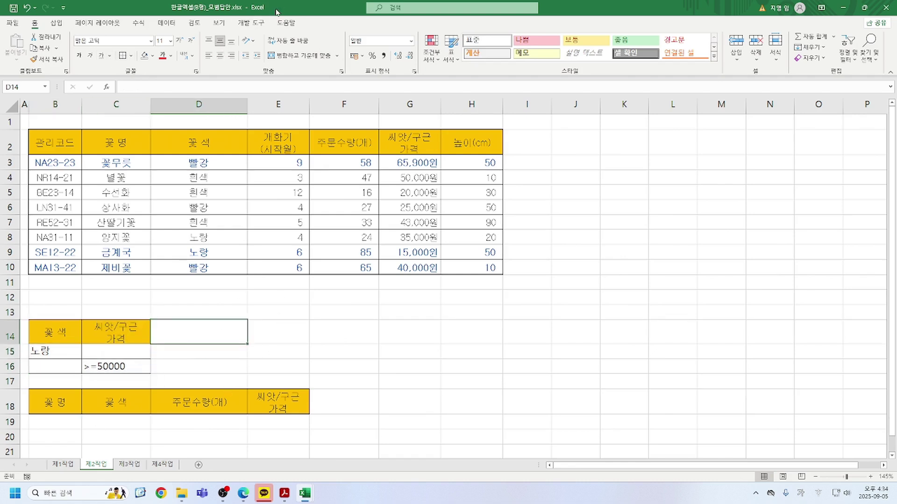
Run an advanced filter on B2:H10 with criteria range B14:C16, copying the results to the output headers B18:E18.
left_click(166, 25)
left_click_drag(42, 135, 502, 272)
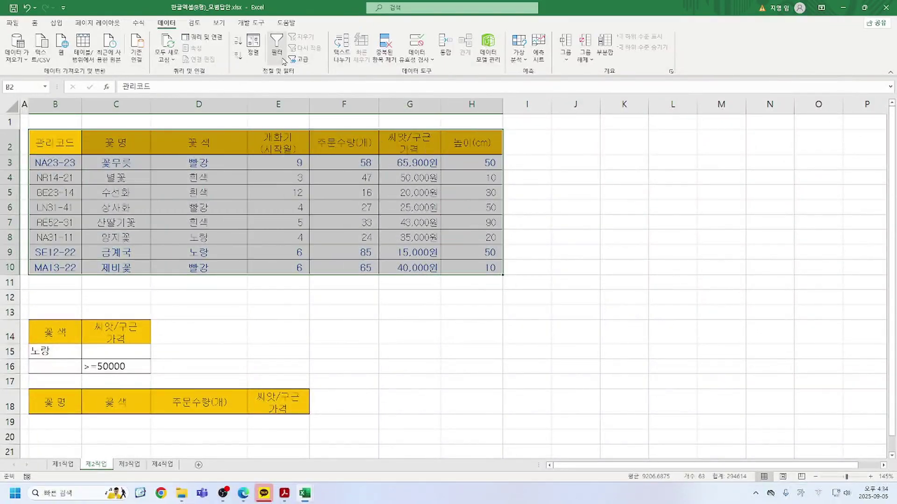
left_click(302, 60)
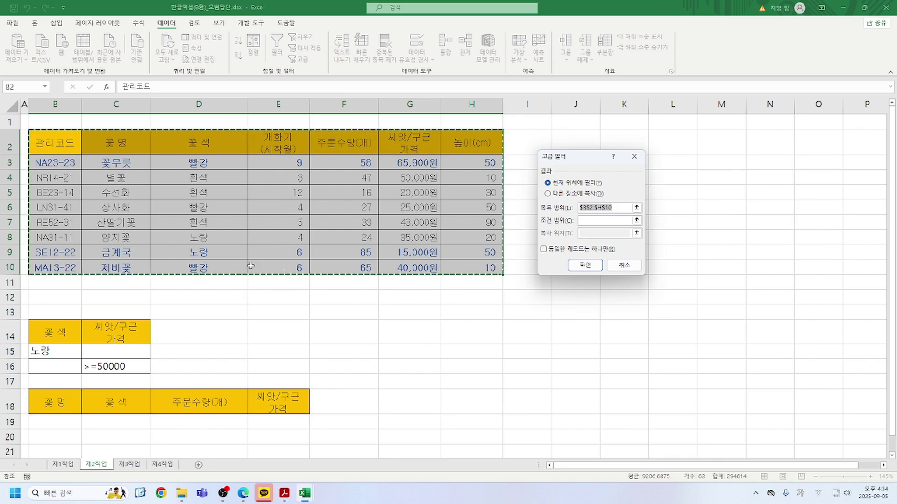
left_click(548, 194)
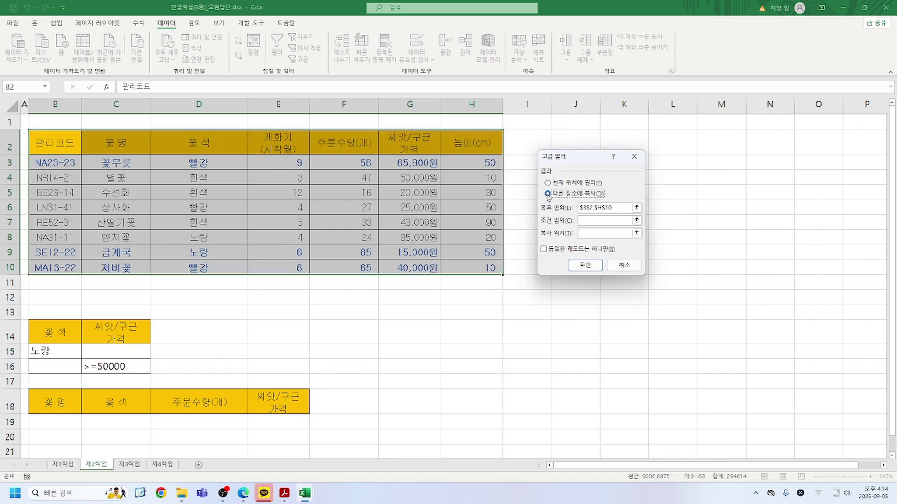
left_click(599, 221)
left_click_drag(49, 331, 139, 360)
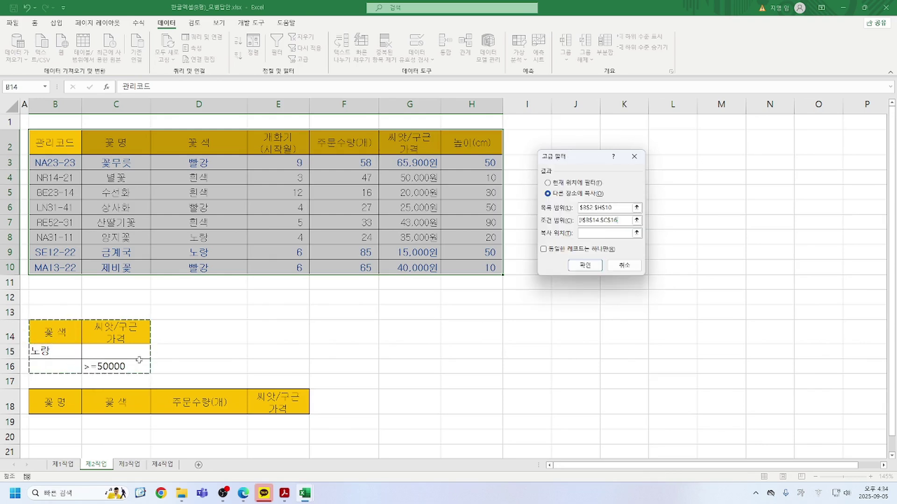
left_click(602, 232)
left_click_drag(41, 401, 281, 408)
left_click(583, 264)
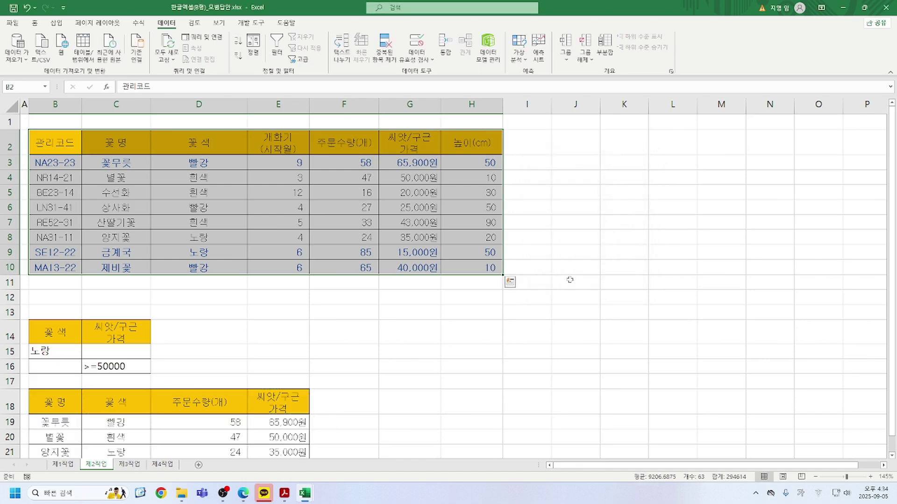
Remove the fill colour from the filtered result range B18:E22.
scroll(569, 283, "down", 2)
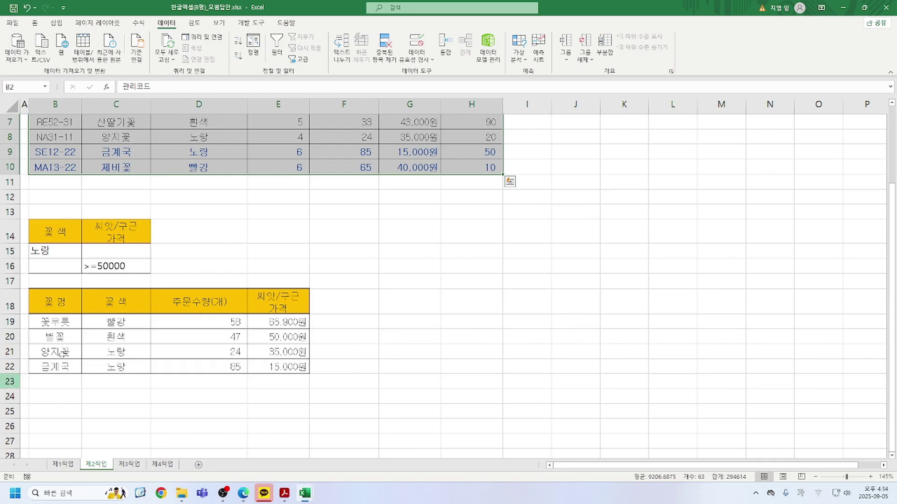
left_click_drag(59, 301, 310, 372)
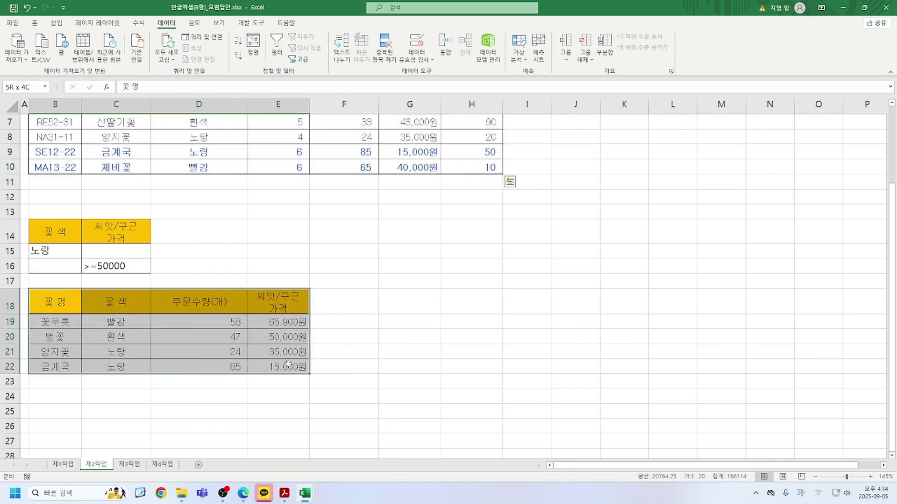
left_click(35, 22)
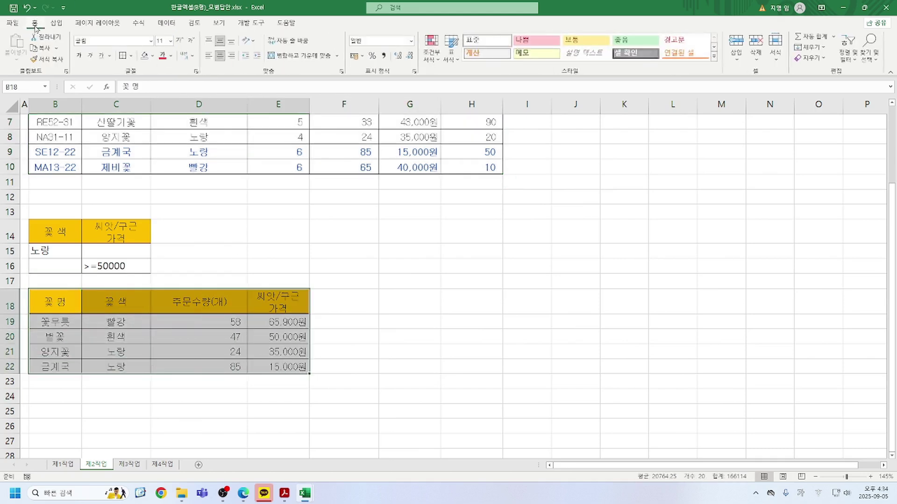
left_click(145, 57)
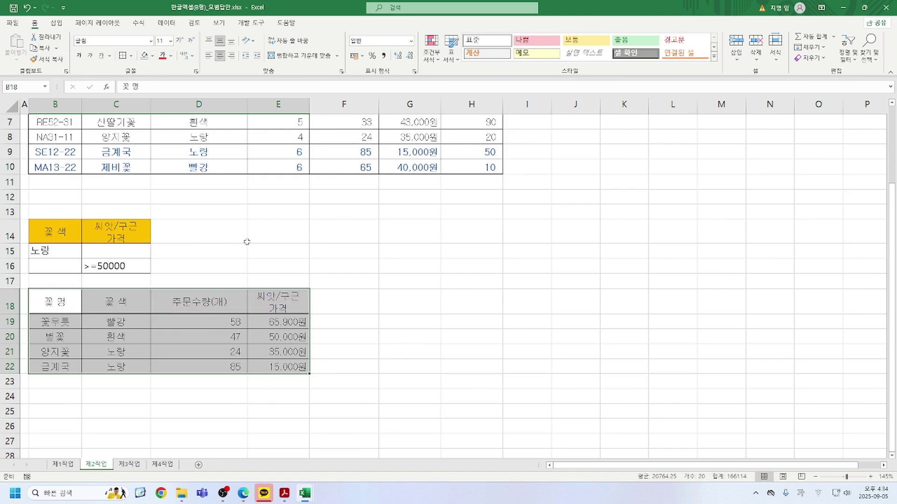
Format the filtered results B18:E22 as a table using the light-blue style in the first row of the 중간 group.
scroll(242, 240, "up", 2)
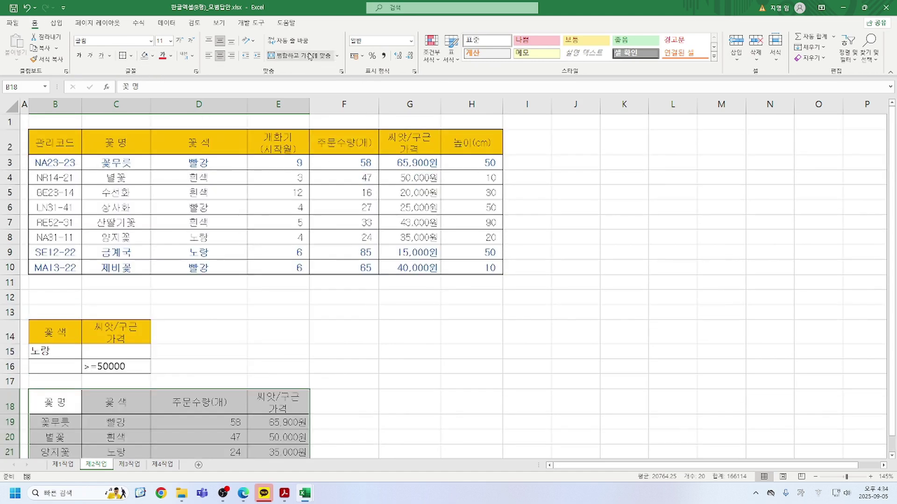
left_click(453, 55)
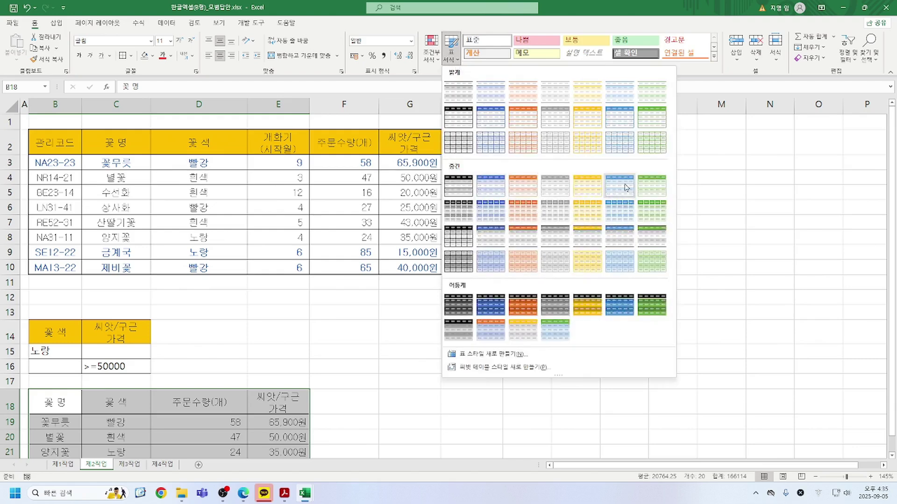
left_click(627, 187)
left_click(587, 242)
scroll(431, 348, "down", 3)
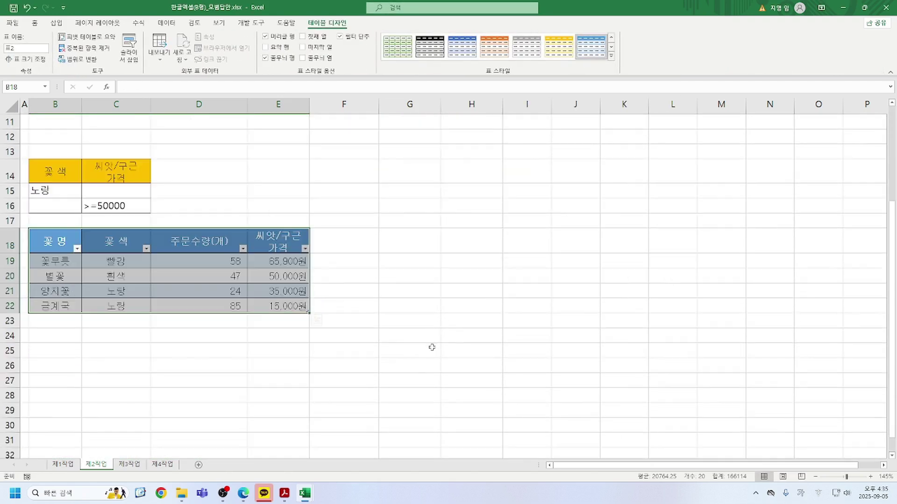
left_click(253, 262)
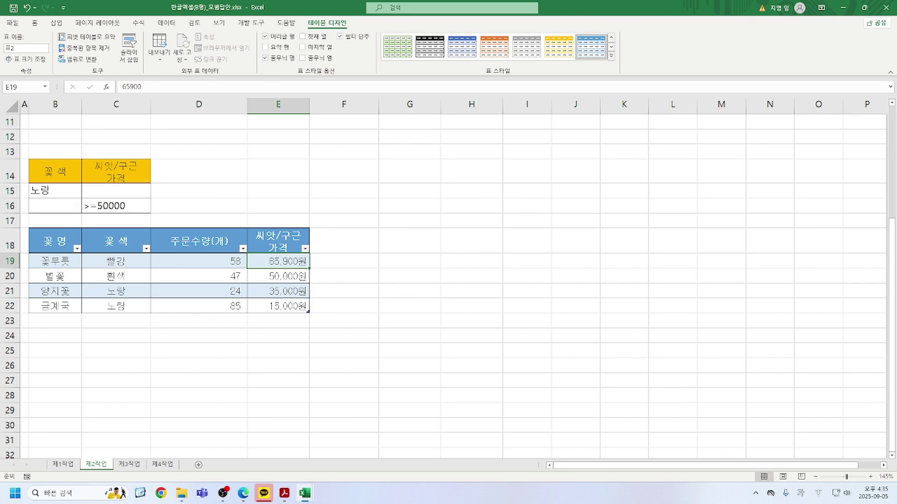
Switch to the 제1작업 sheet and locate the 주문수량(개) column and its lookup result cell J14.
left_click(58, 466)
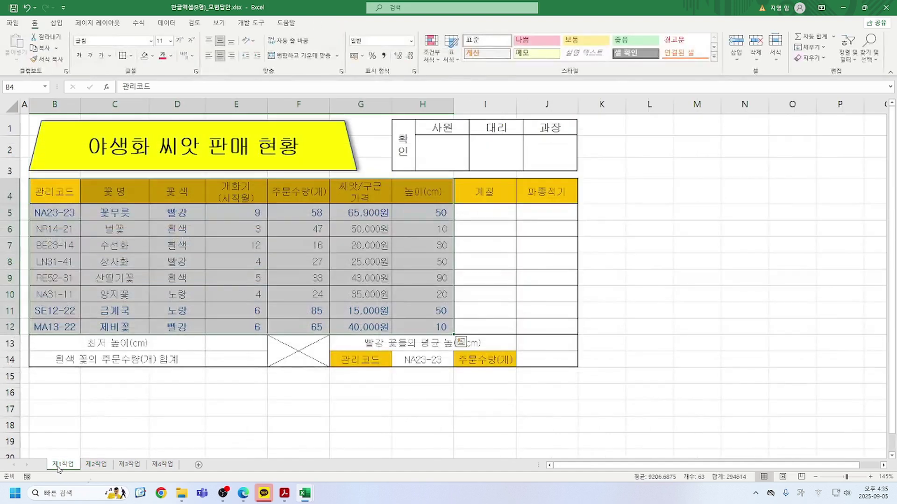
left_click(553, 357)
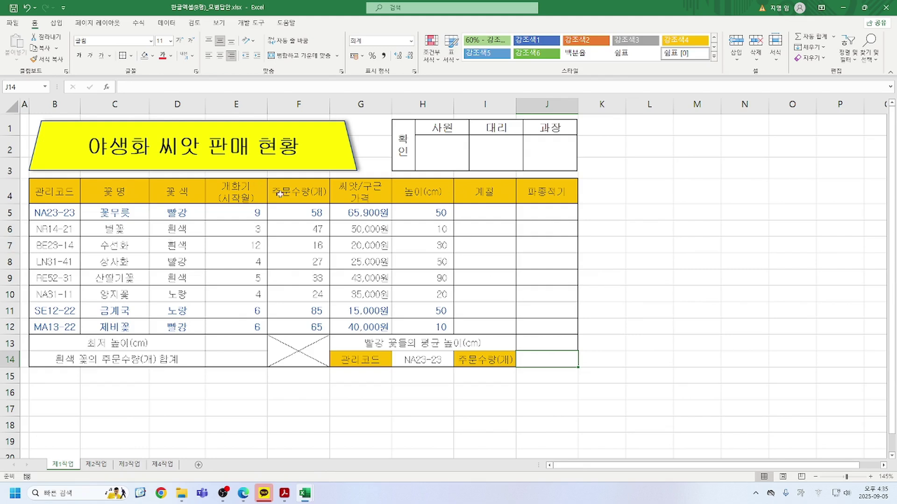
left_click(302, 193)
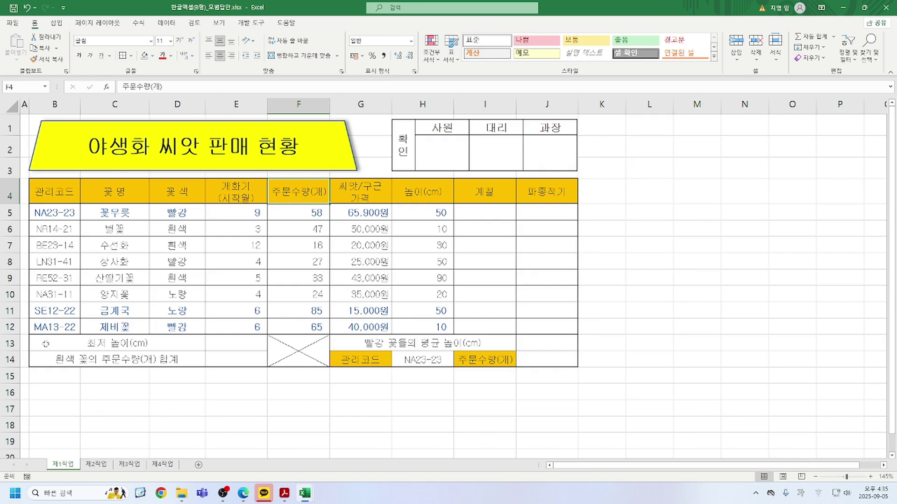
Start a VLOOKUP function in J14 with H14 as the lookup value.
left_click(551, 361)
type("=")
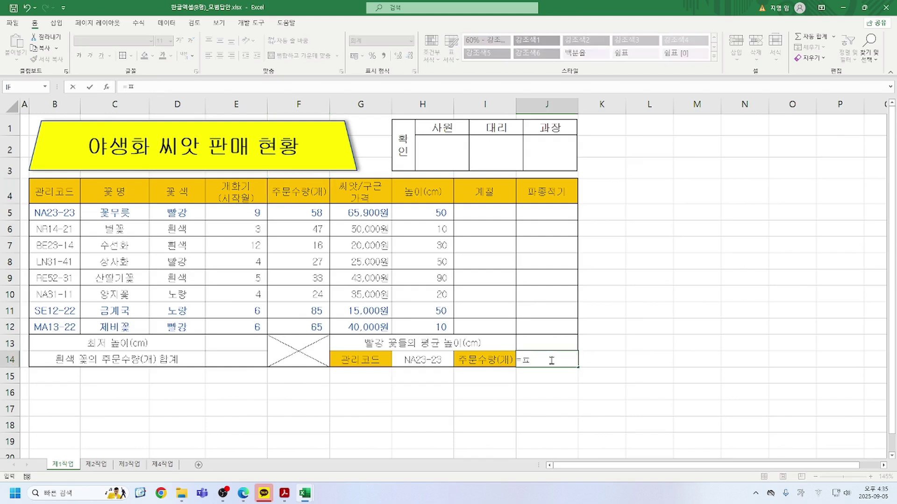
type("vl")
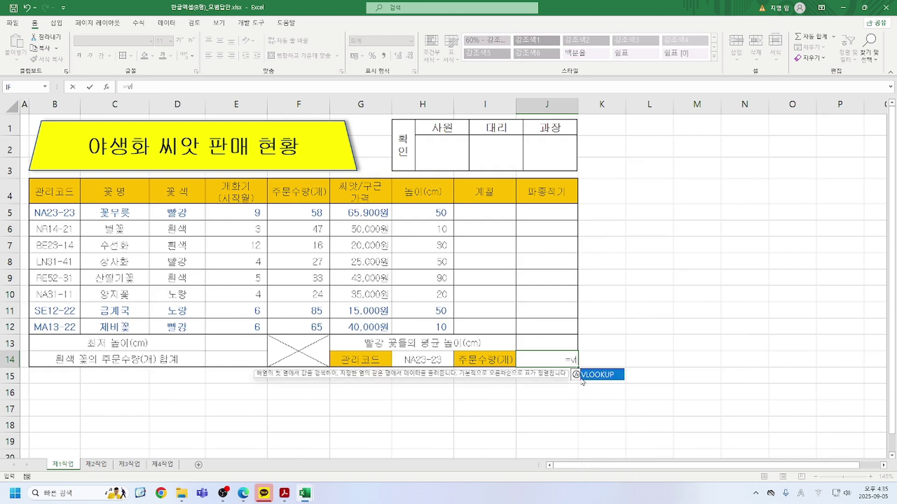
double_click(601, 375)
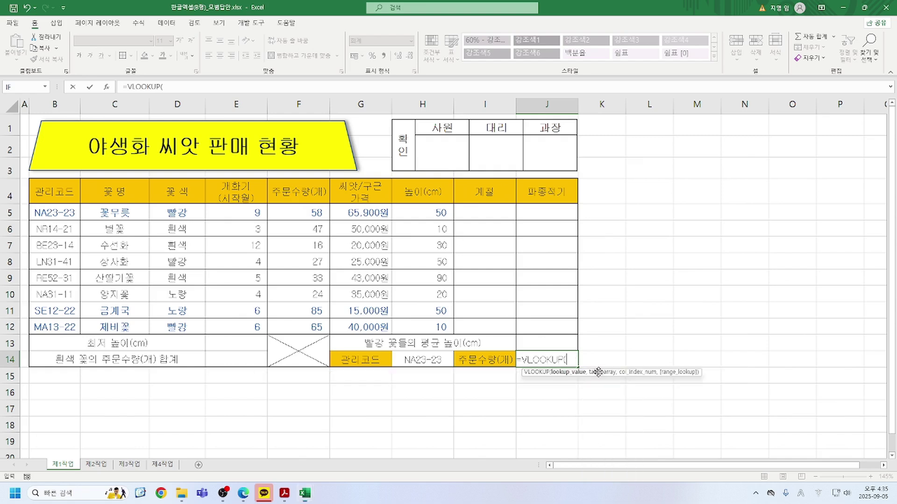
left_click(106, 87)
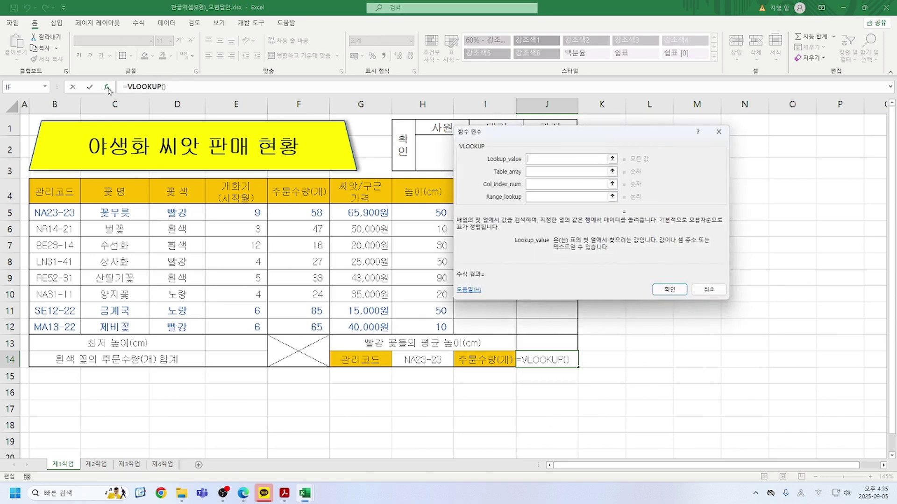
left_click_drag(591, 134, 725, 152)
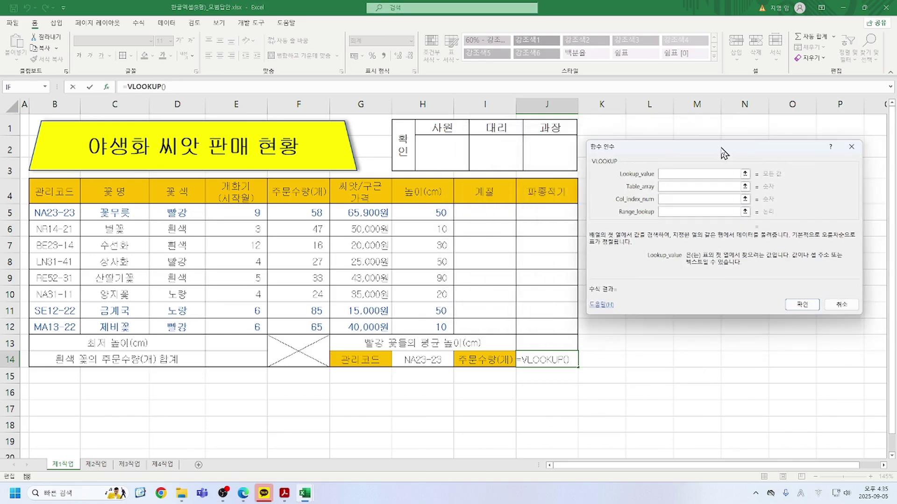
left_click(417, 365)
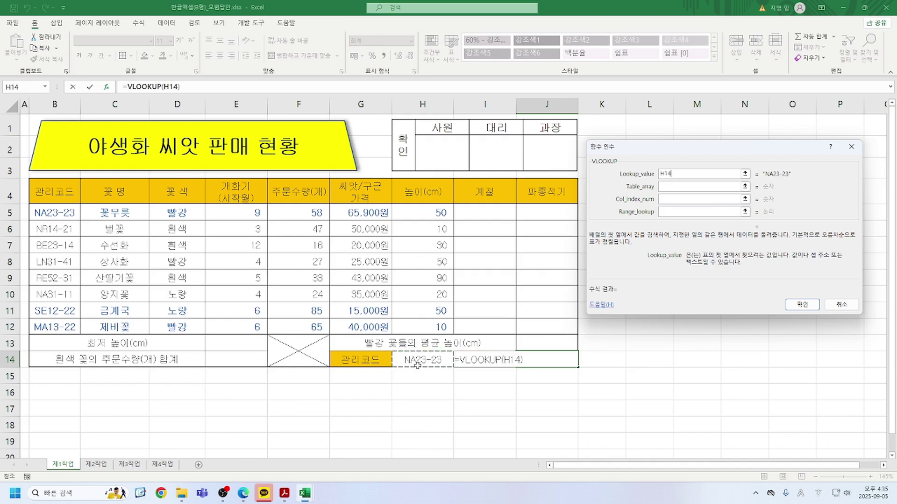
Complete the J14 VLOOKUP with table array B5:H12, column index 5 and range lookup 0.
left_click(671, 190)
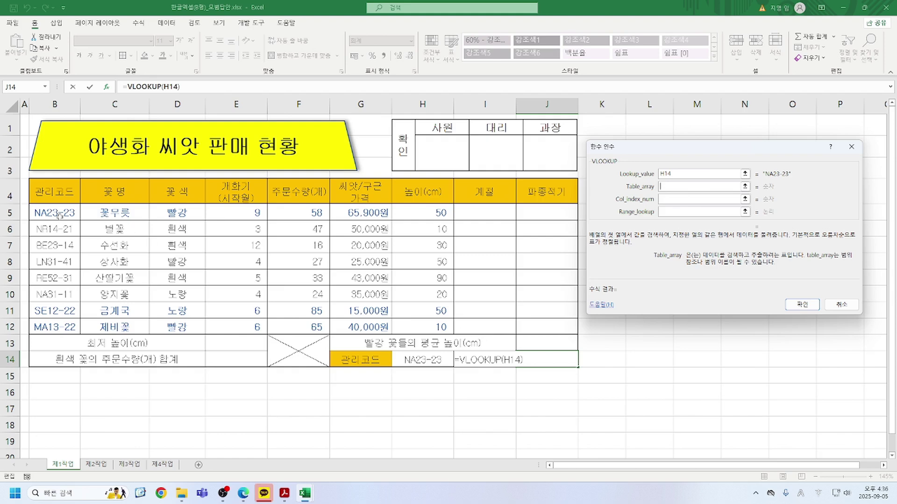
left_click_drag(43, 212, 407, 324)
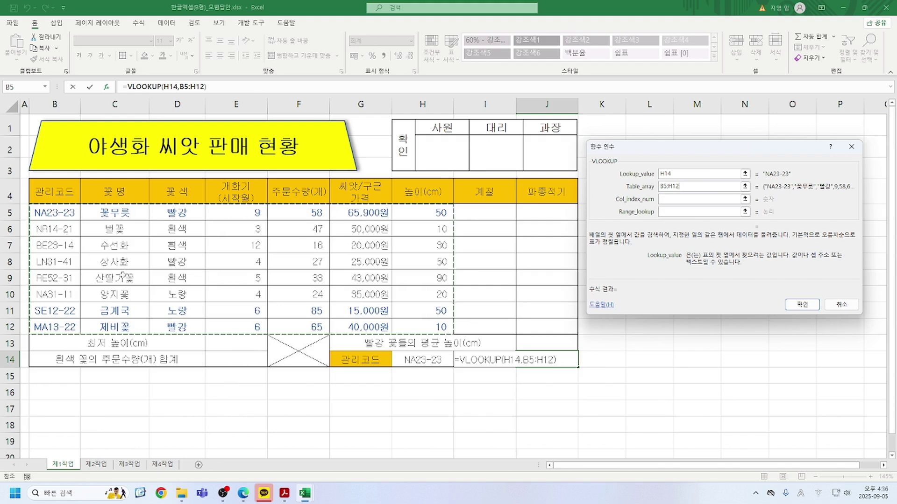
key("Tab")
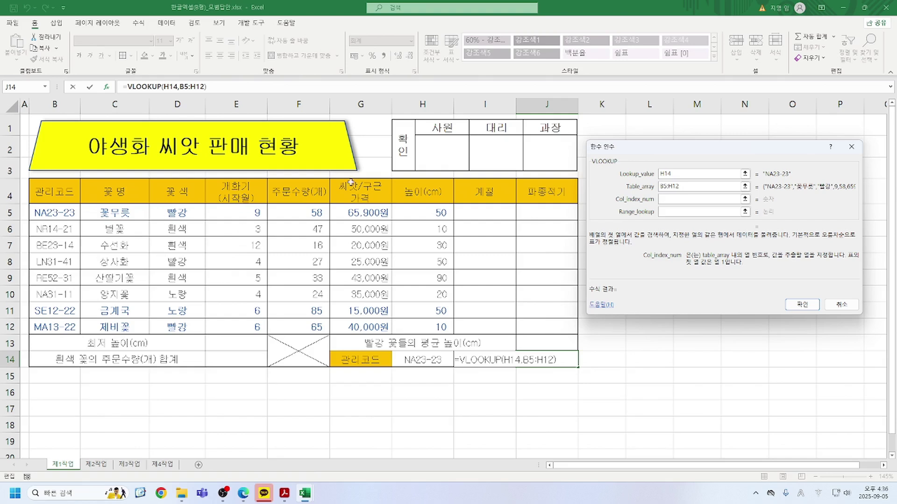
type("5")
key("Tab")
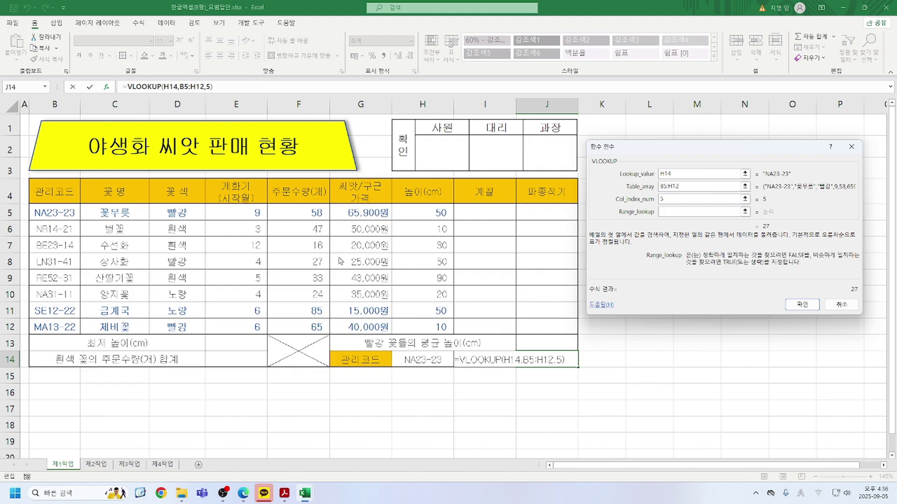
type("0")
left_click(802, 305)
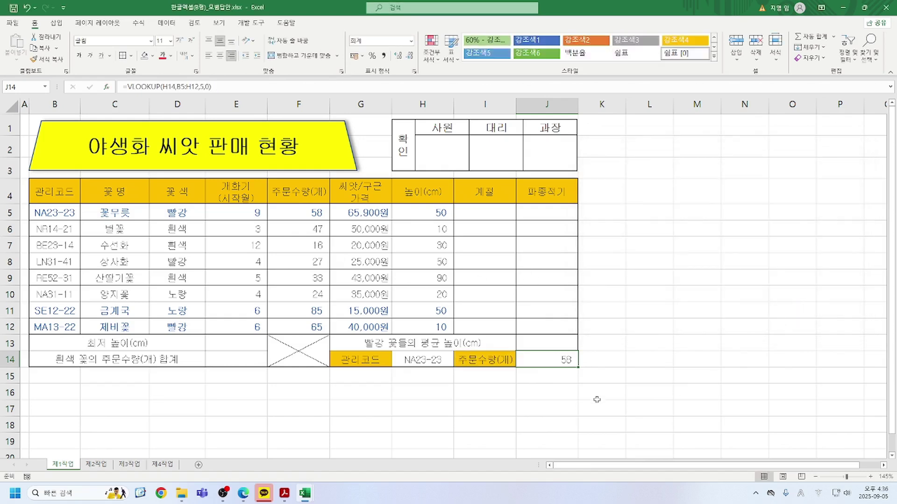
Choose LN31-41 as the 관리코드 in H14 to test the lookup.
left_click(423, 360)
left_click(458, 362)
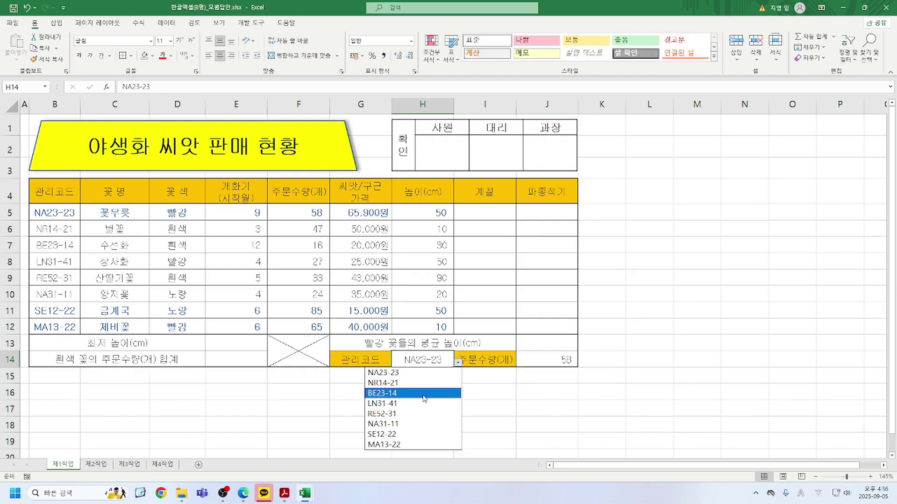
left_click(423, 404)
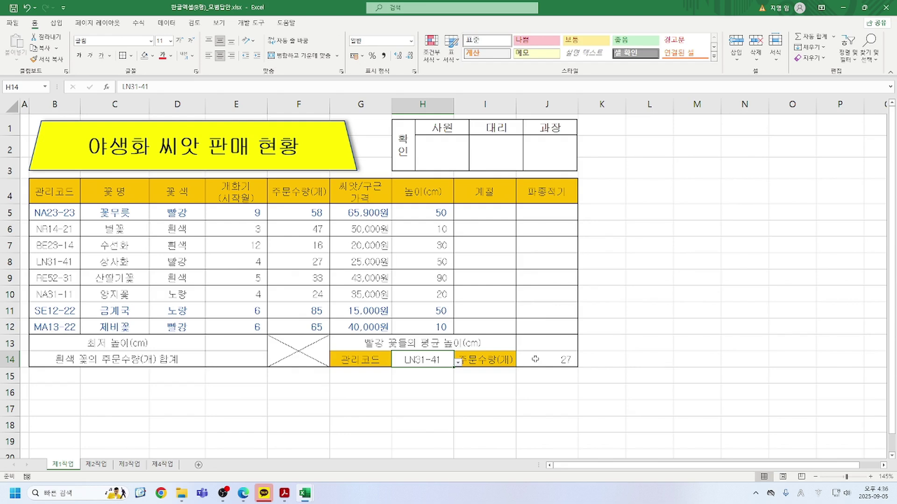
Clear the 관리코드 cell H14 and the lookup formula in J14.
key("Delete")
left_click(534, 360)
key("Delete")
Build the VLOOKUP in the emptied cell J14 again, using the 관리코드 cell H14 as the lookup value.
type("=")
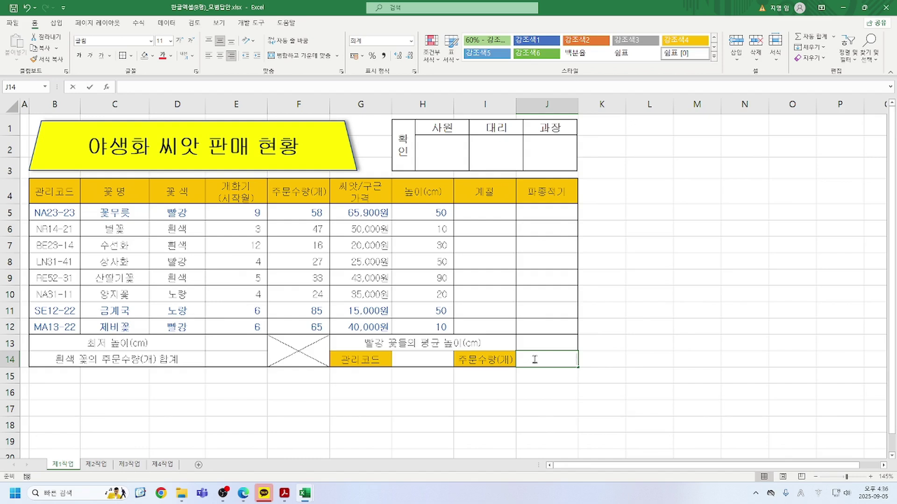
type("vl")
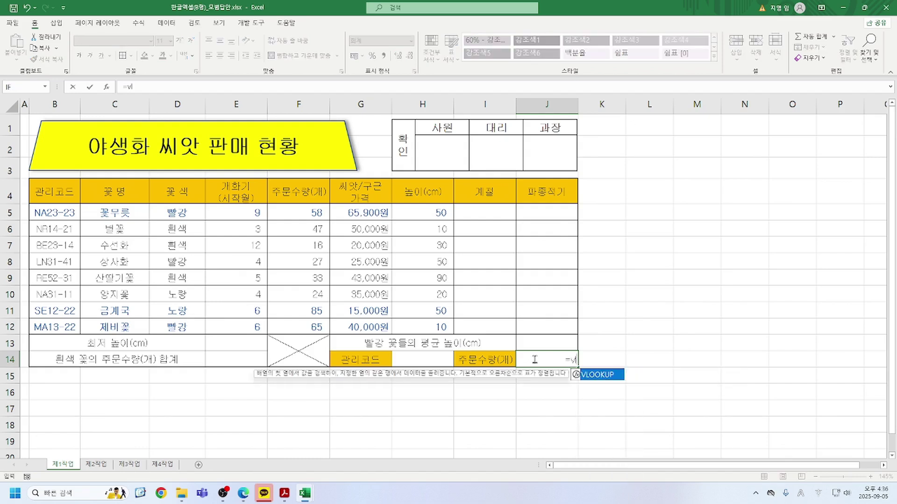
double_click(597, 375)
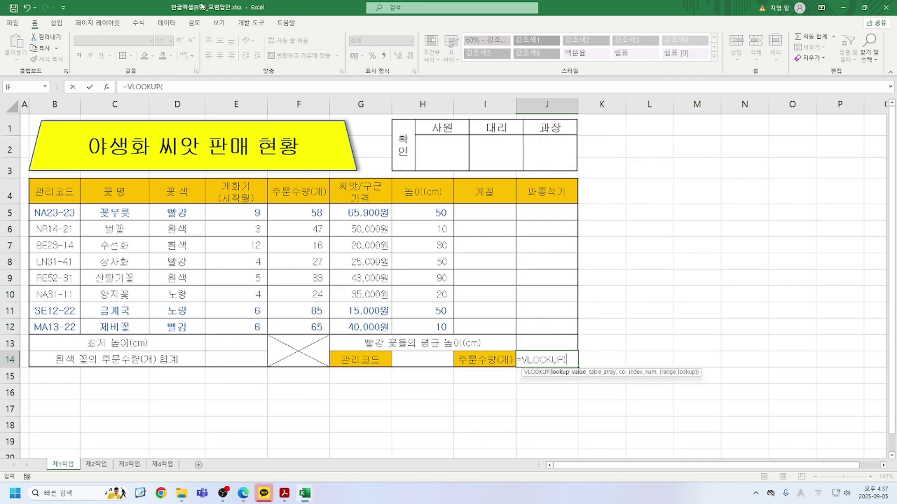
left_click(106, 88)
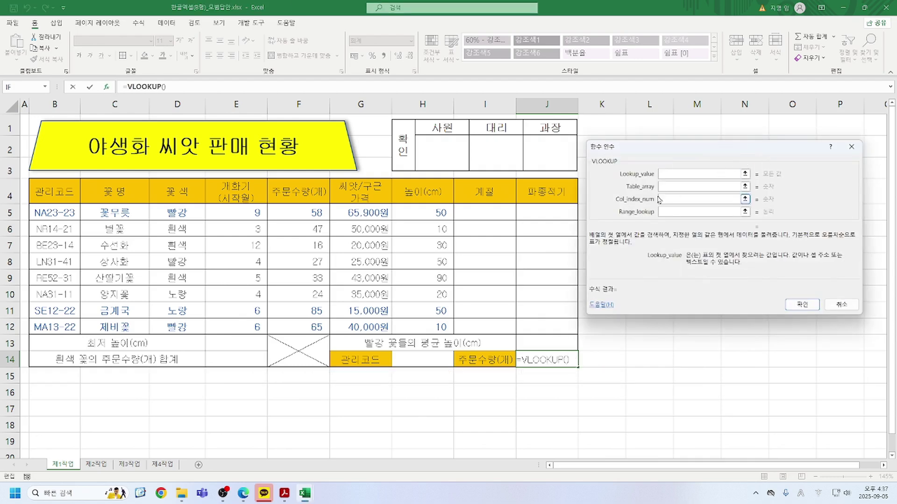
left_click(415, 360)
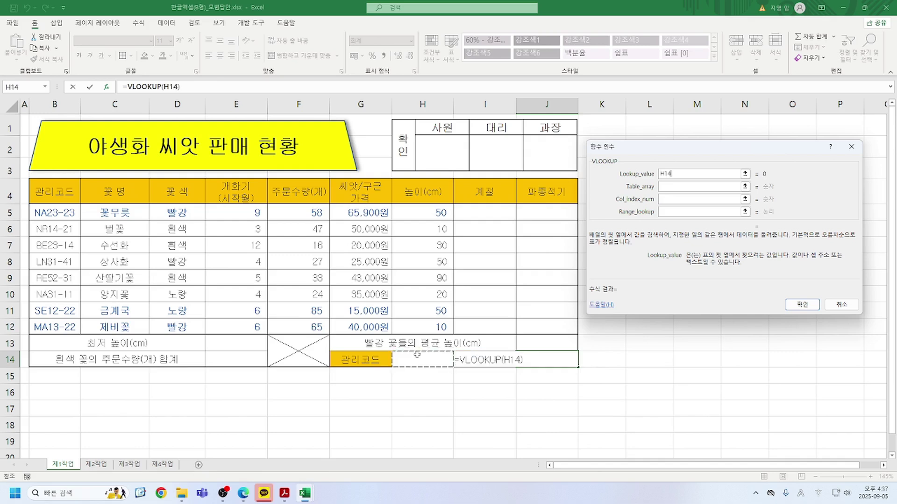
Finish the lookup formula as =VLOOKUP(H14,B5:H12,5,0) to return the 주문수량(개) value.
left_click(682, 187)
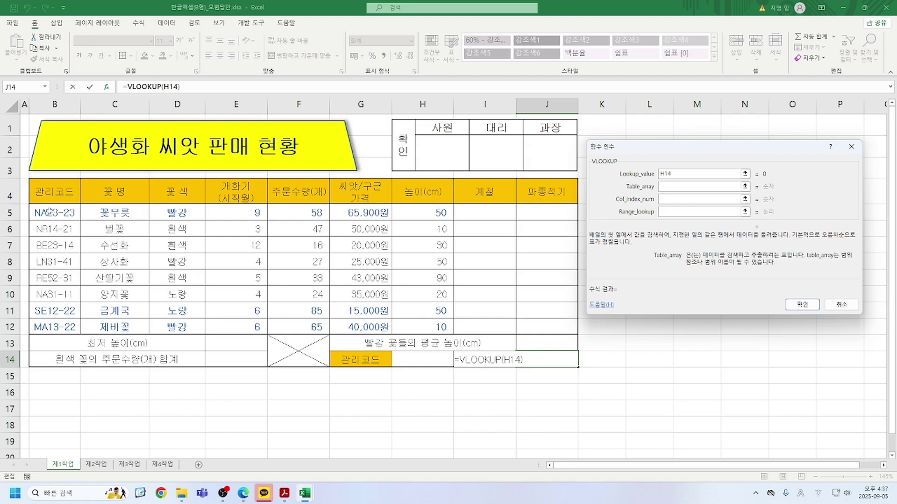
left_click_drag(46, 211, 420, 330)
left_click(682, 200)
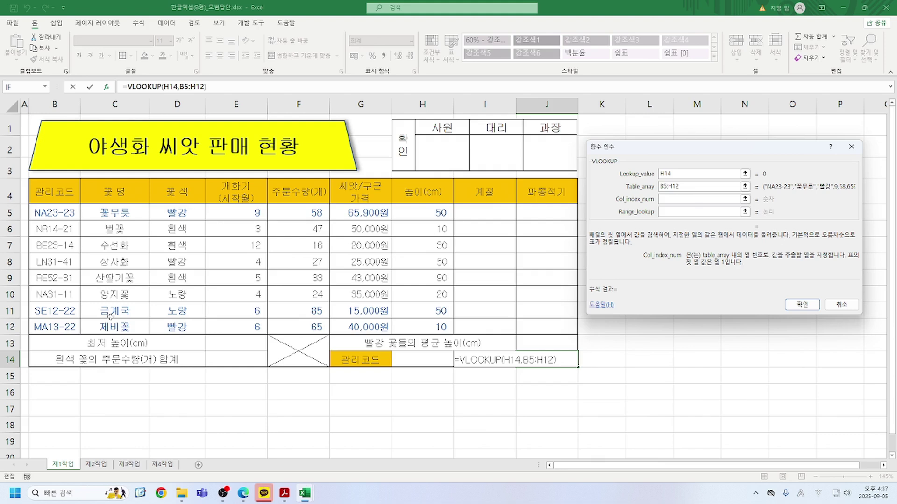
type("5")
left_click(683, 212)
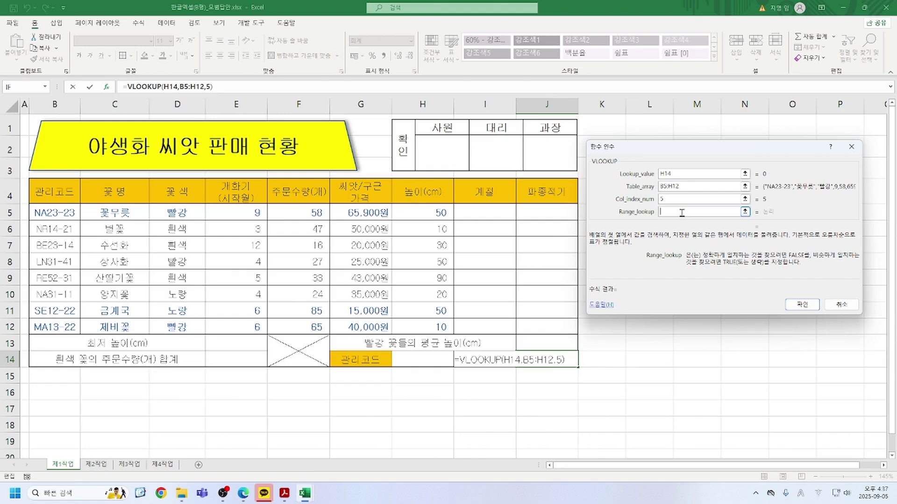
type("0")
left_click(801, 306)
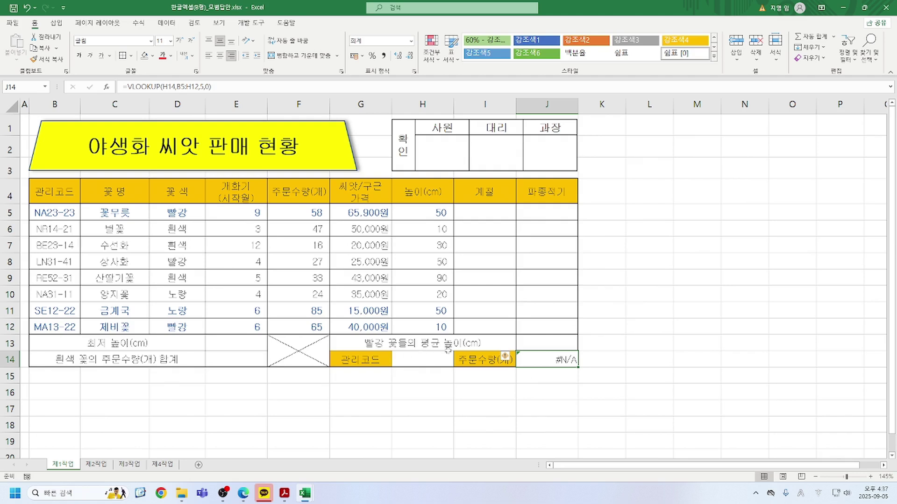
Choose NR14-21 from the 관리코드 list in H14.
left_click(426, 361)
left_click(458, 363)
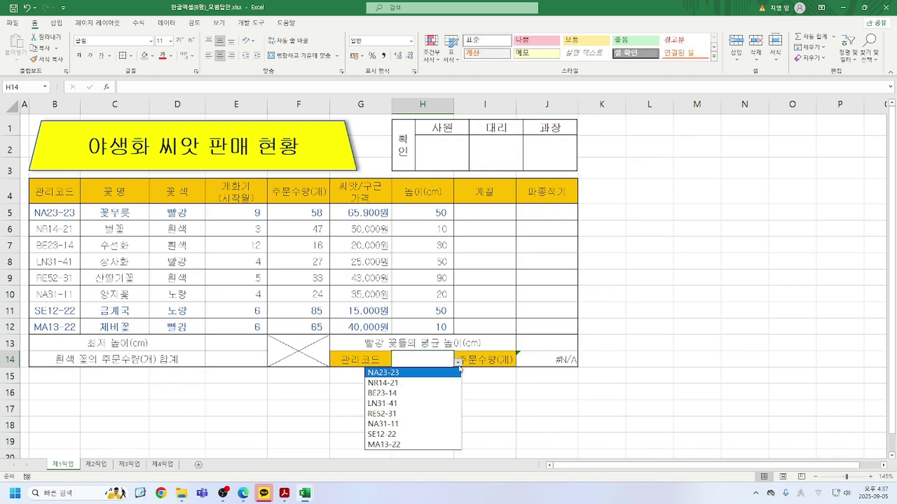
left_click(416, 383)
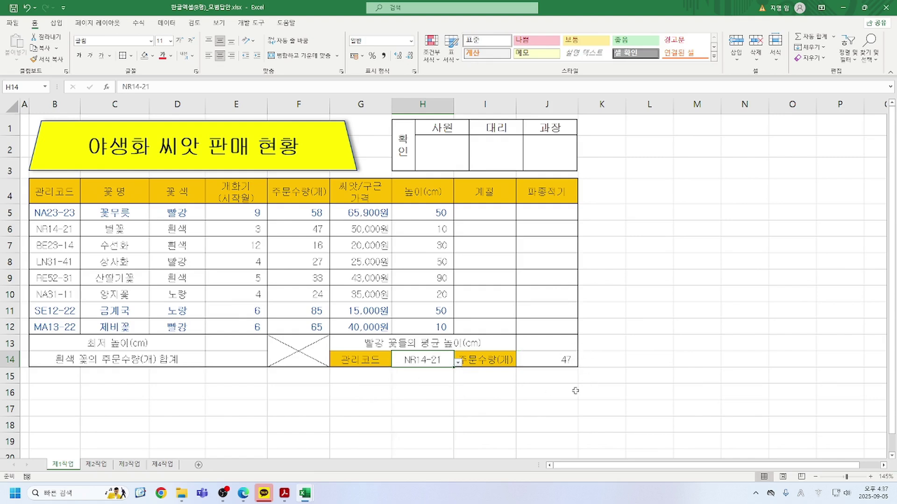